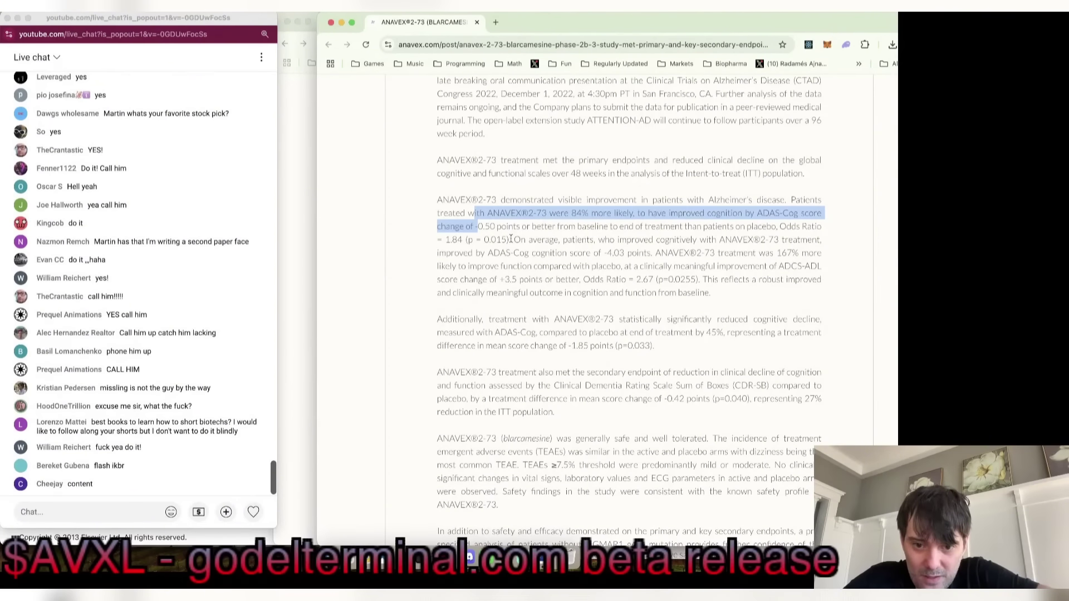
- Read the ANAVEX2-73 press release from the ADAS-Cog efficacy results through the safety findings and the executives' quotes
left_click_drag(511, 239, 597, 240)
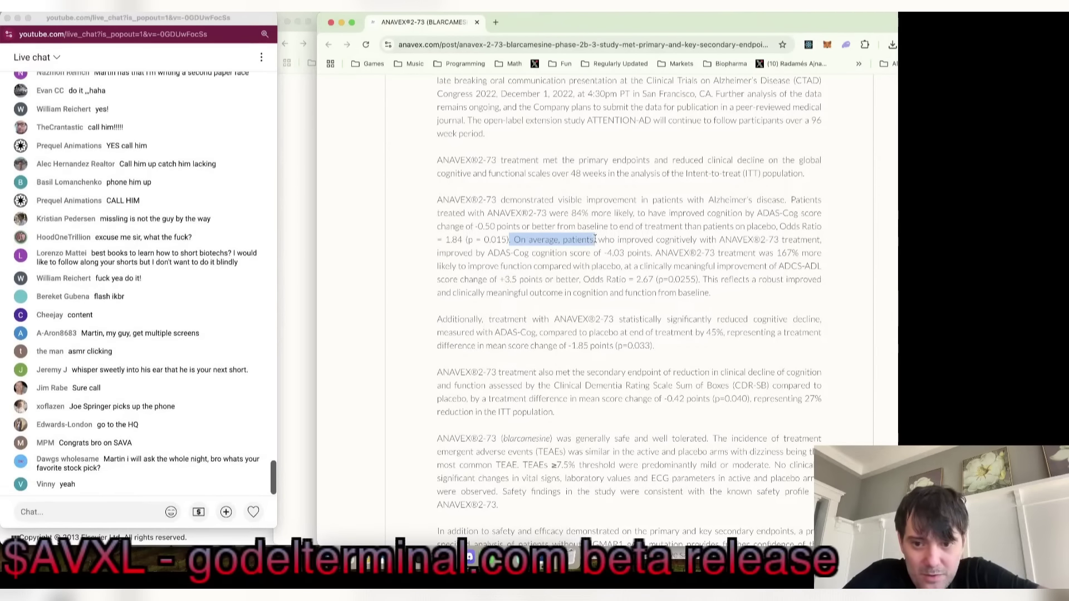
key("super+equal")
key("super+equal")
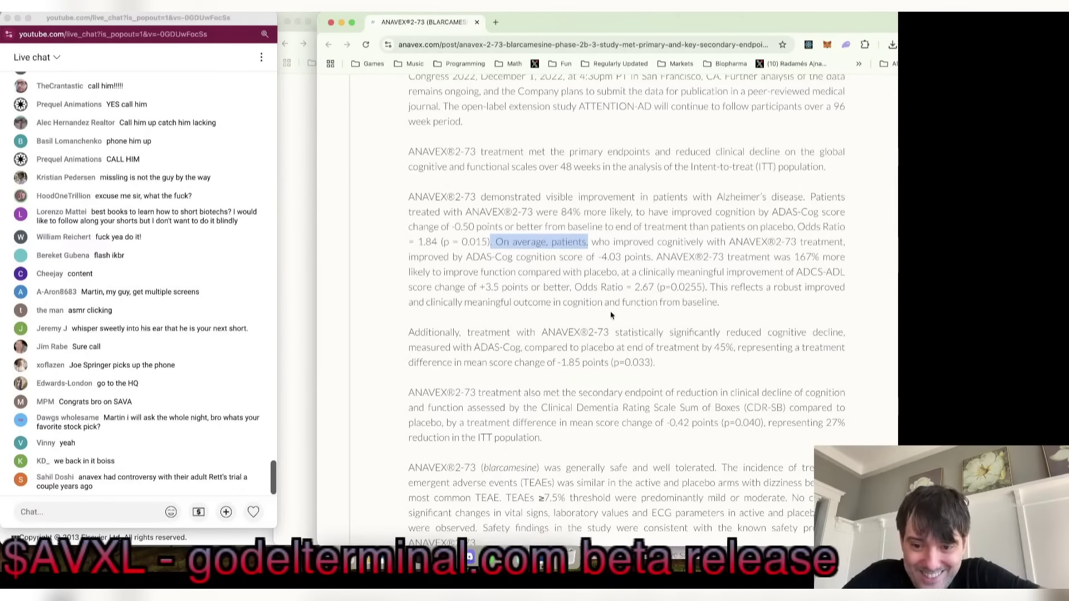
scroll(611, 316, "down", 3)
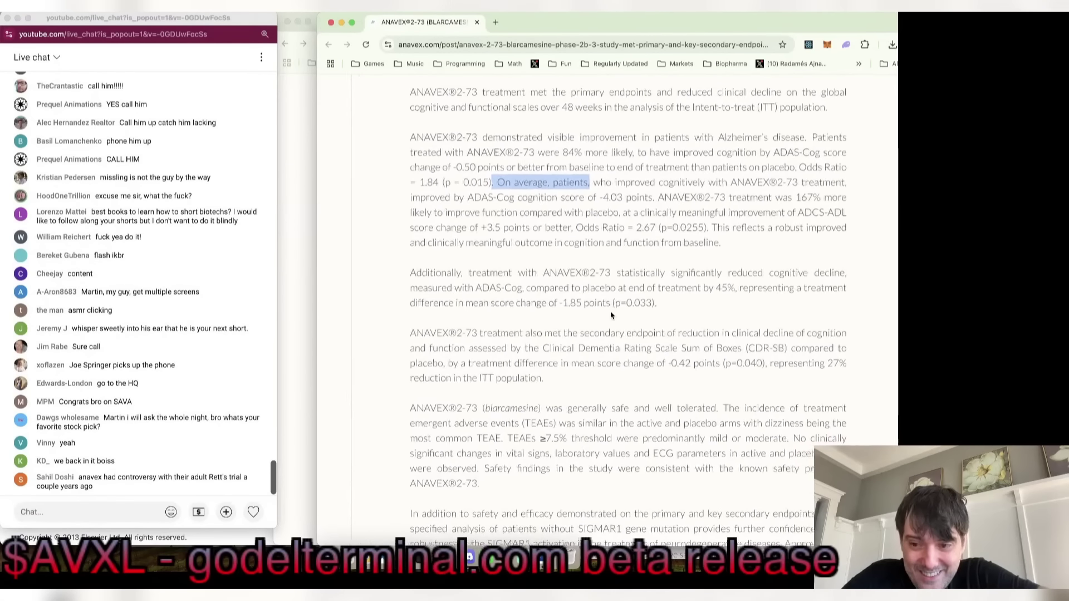
scroll(611, 316, "down", 3)
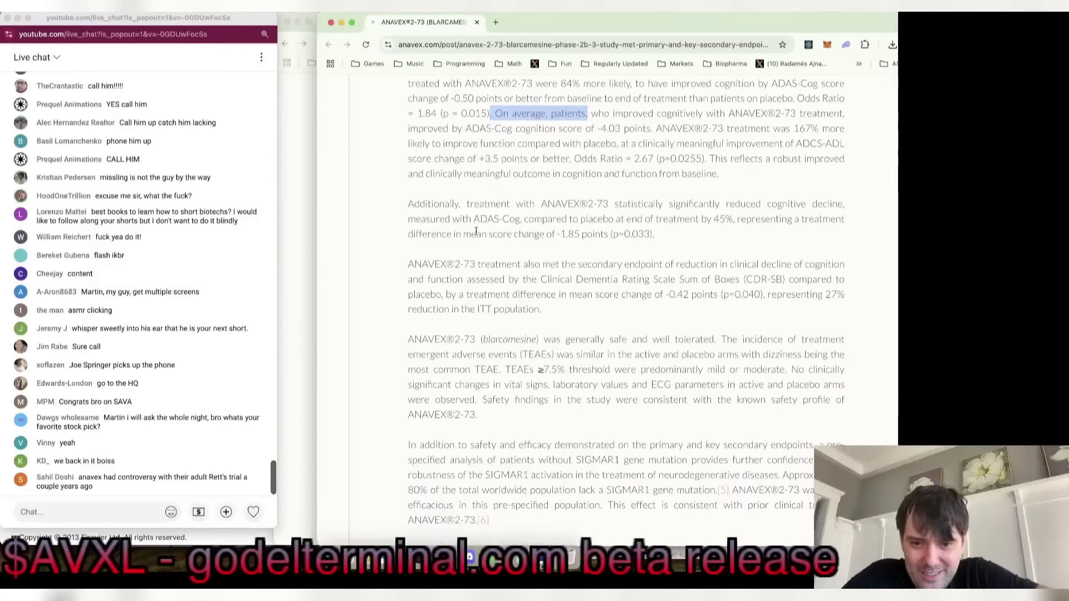
left_click_drag(476, 232, 655, 230)
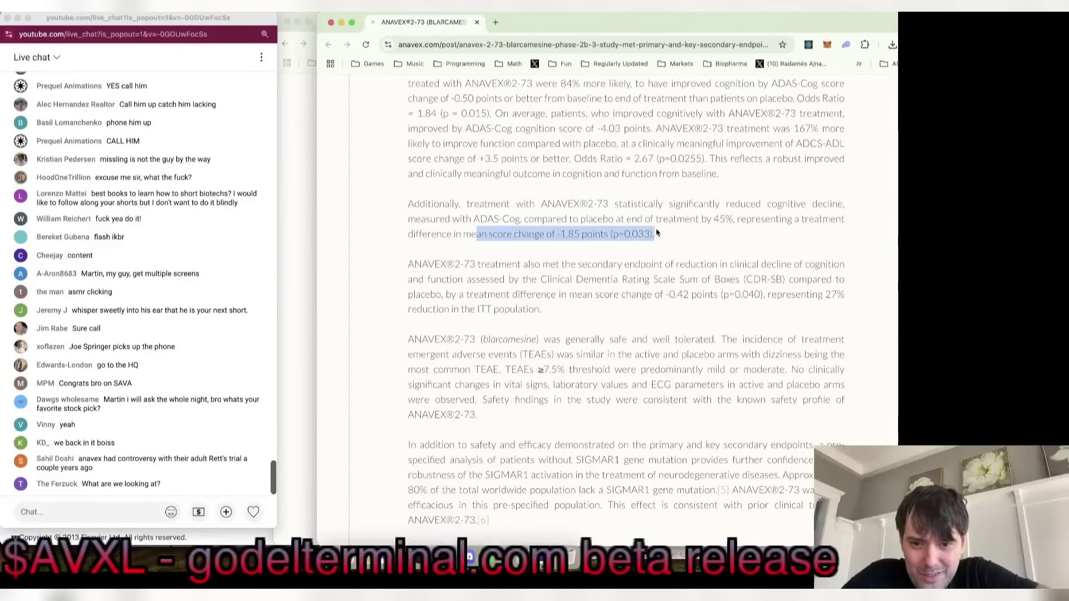
left_click(657, 233)
scroll(657, 233, "down", 4)
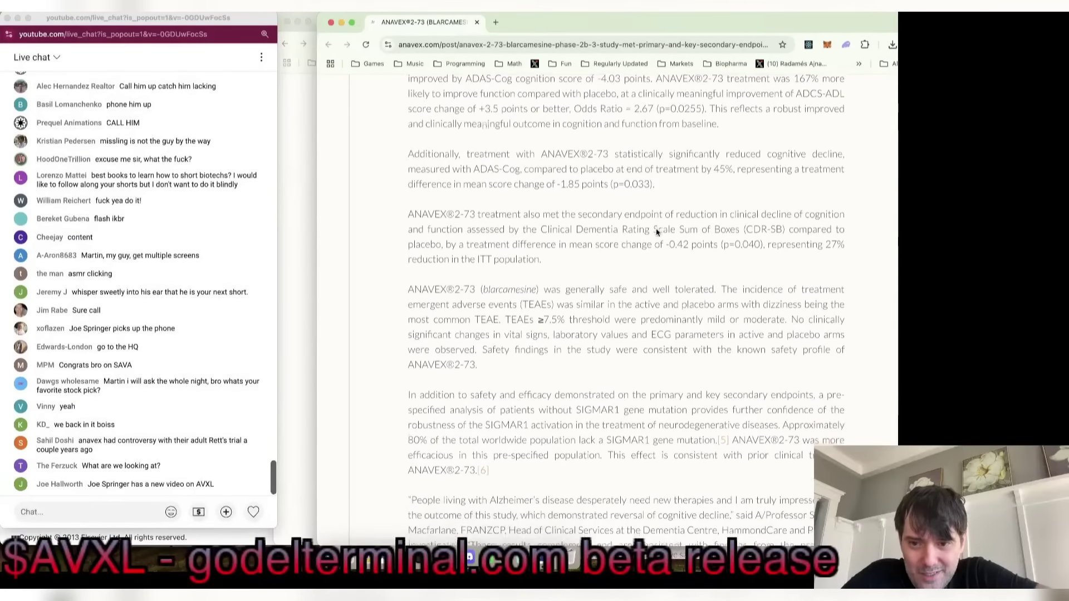
scroll(657, 233, "down", 4)
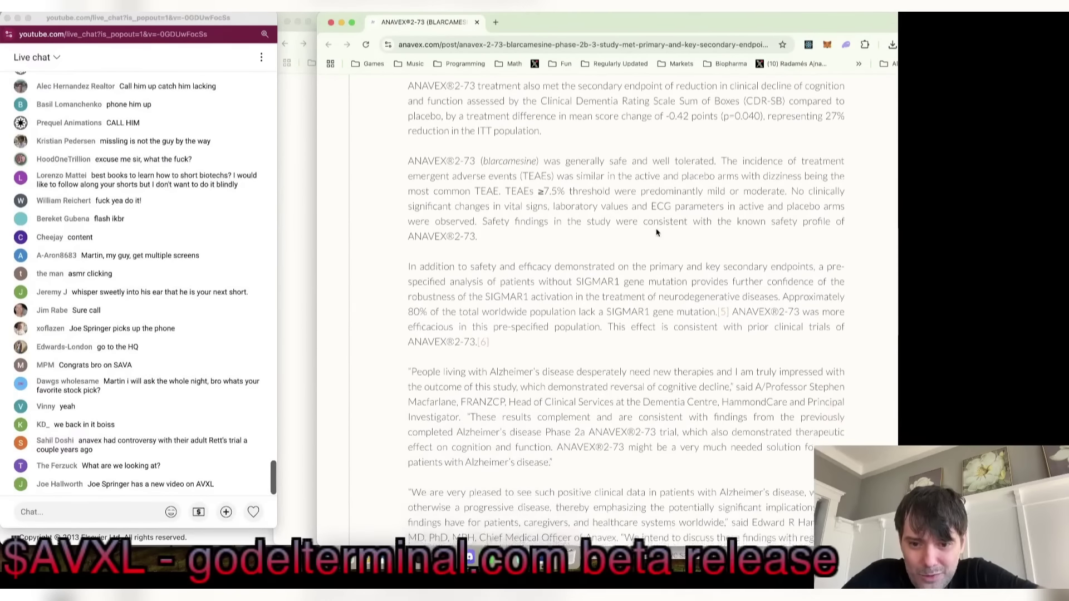
scroll(657, 232, "down", 2)
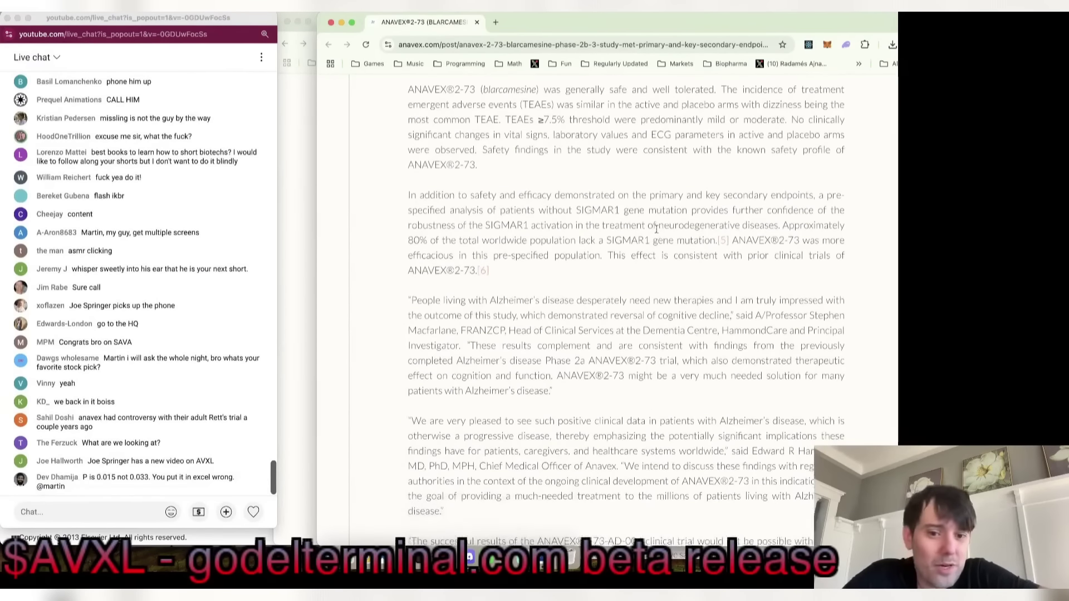
scroll(657, 230, "down", 3)
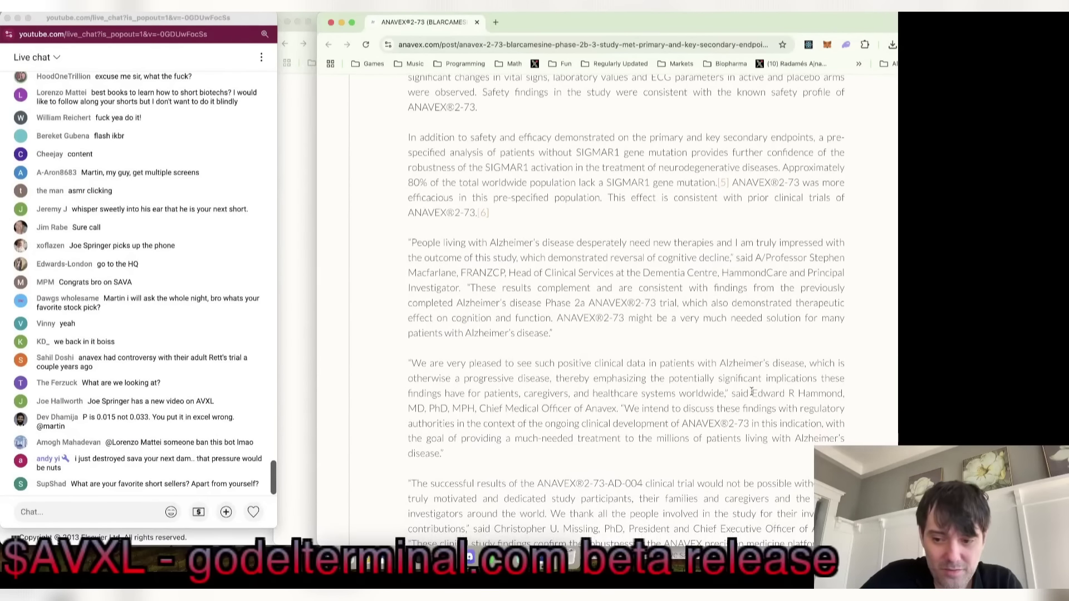
- Switch to the AVXL workbook in Excel and enter "CMO:" followed by the chief medical officer's name in cell H12 of the Main sheet
key("super+Tab")
key("super+Tab")
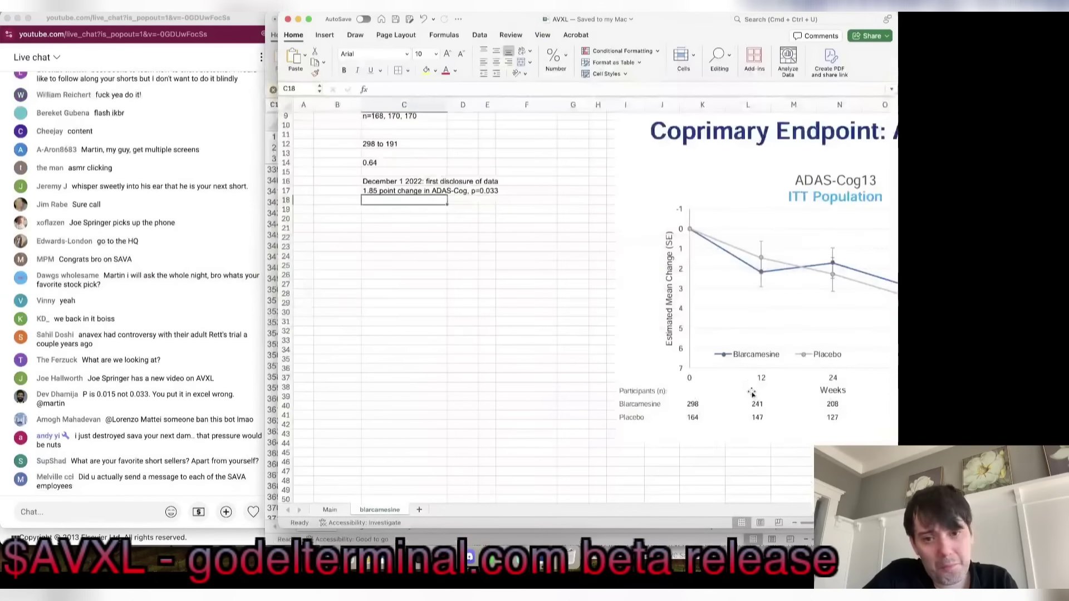
scroll(445, 351, "up", 5)
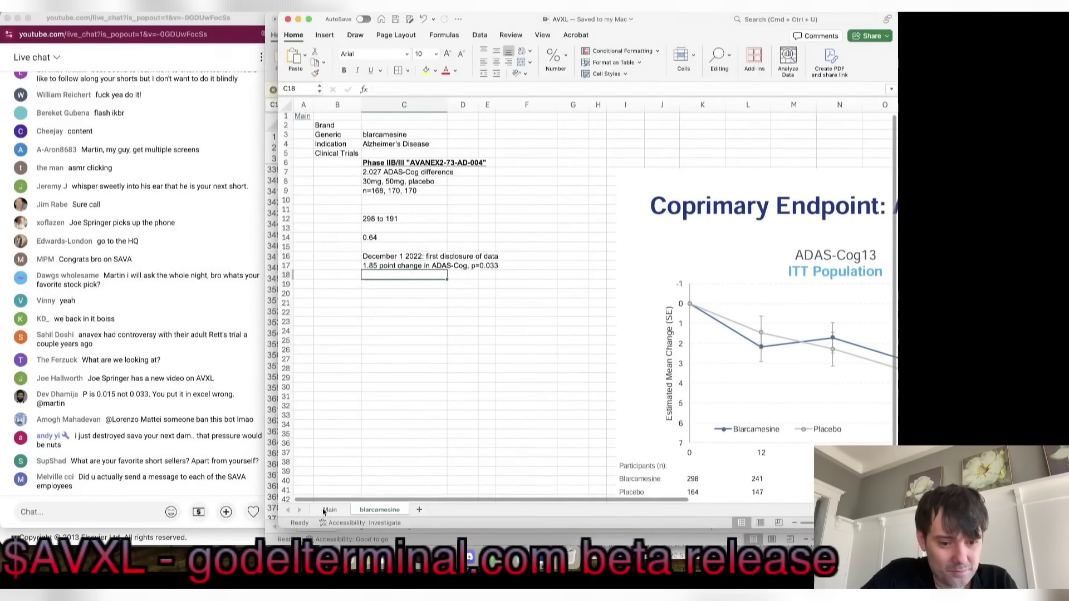
left_click(329, 510)
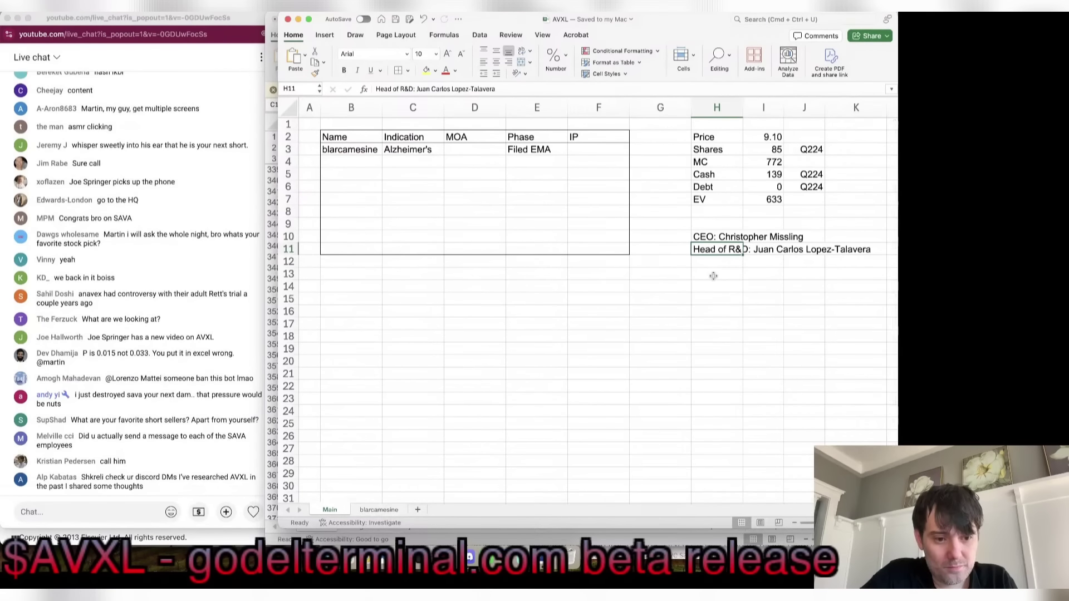
key("Down")
type("Edw")
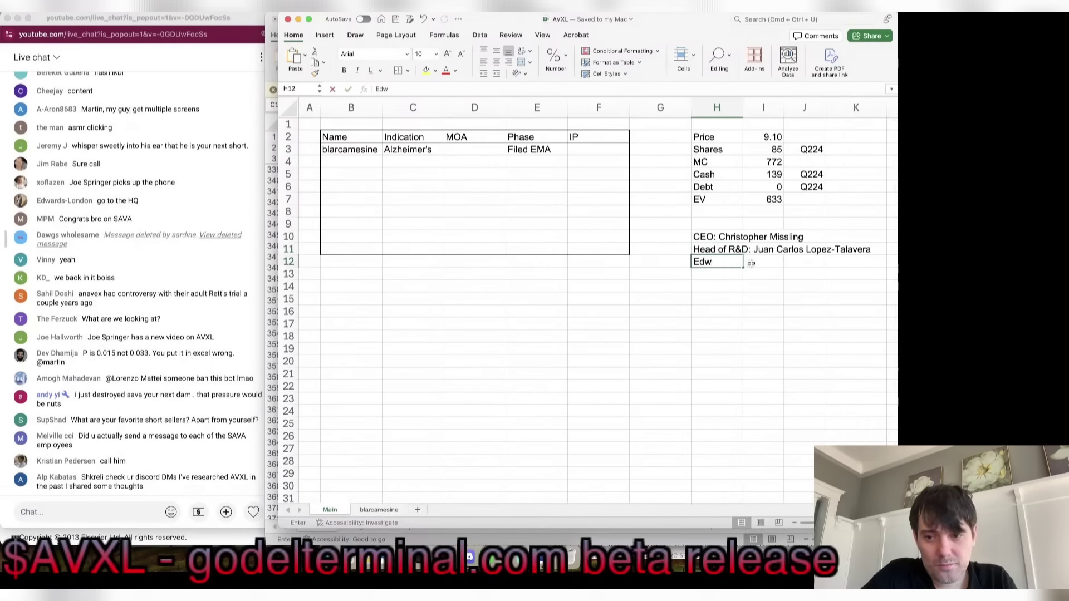
type("ard")
key("BackSpace")
key("BackSpace")
key("BackSpace")
key("BackSpace")
key("BackSpace")
key("BackSpace")
type("C<P")
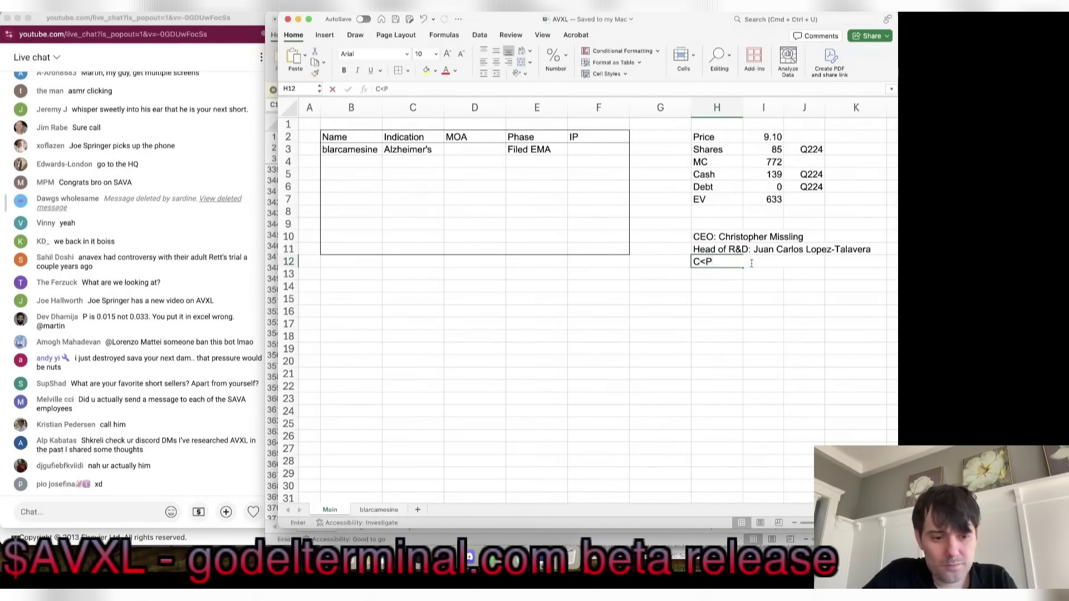
key("BackSpace")
key("BackSpace")
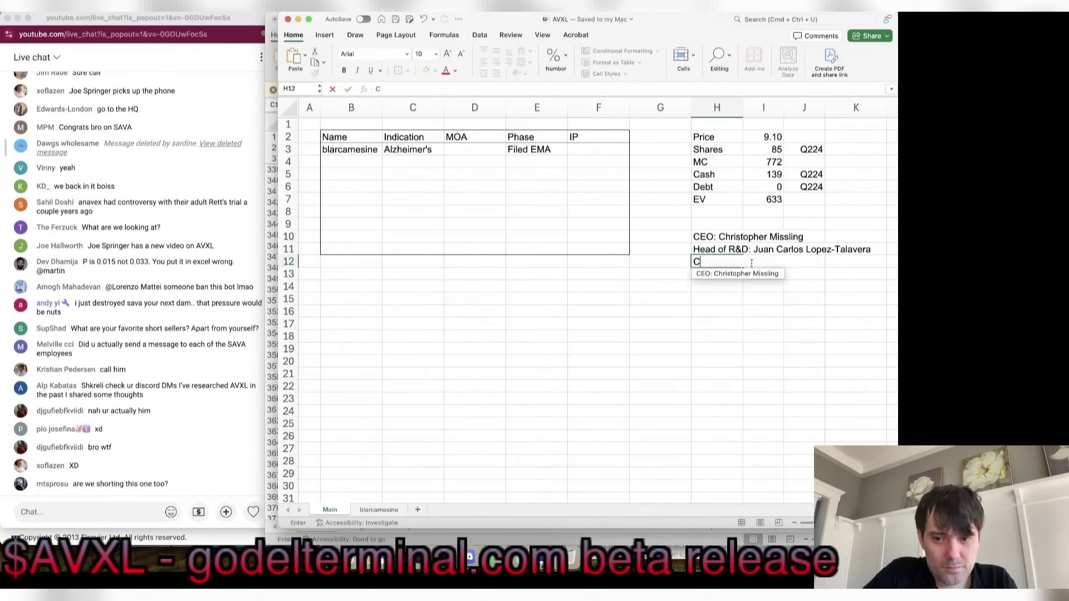
type("MO: Edward Hammon")
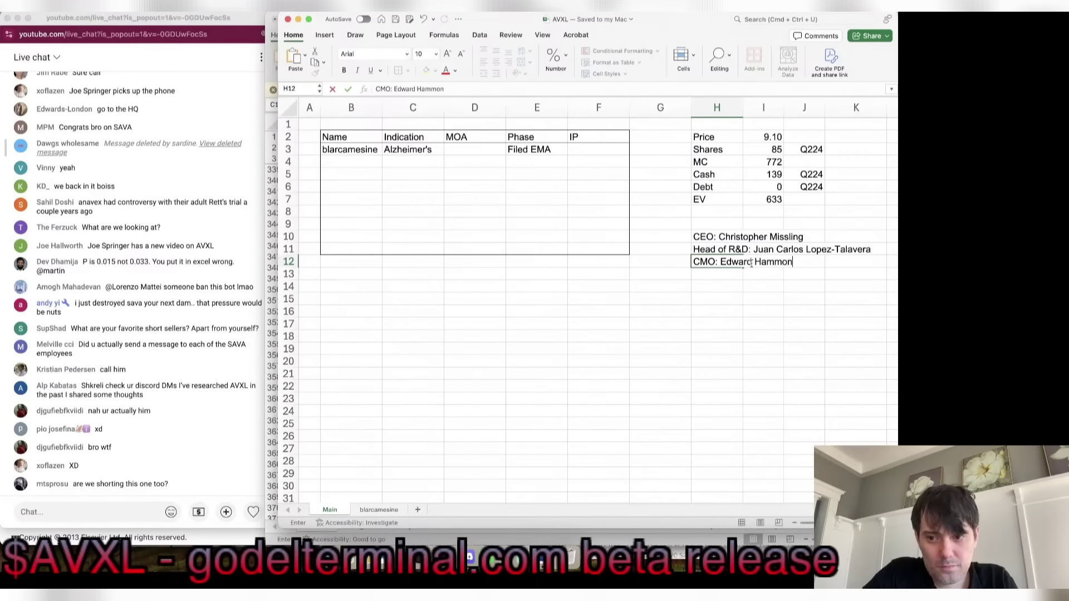
key("Return")
- Switch to Chrome and search Google for the chief medical officer's full name in a new window, placed beside the live chat
key("super+Tab")
key("super+n")
type("edw")
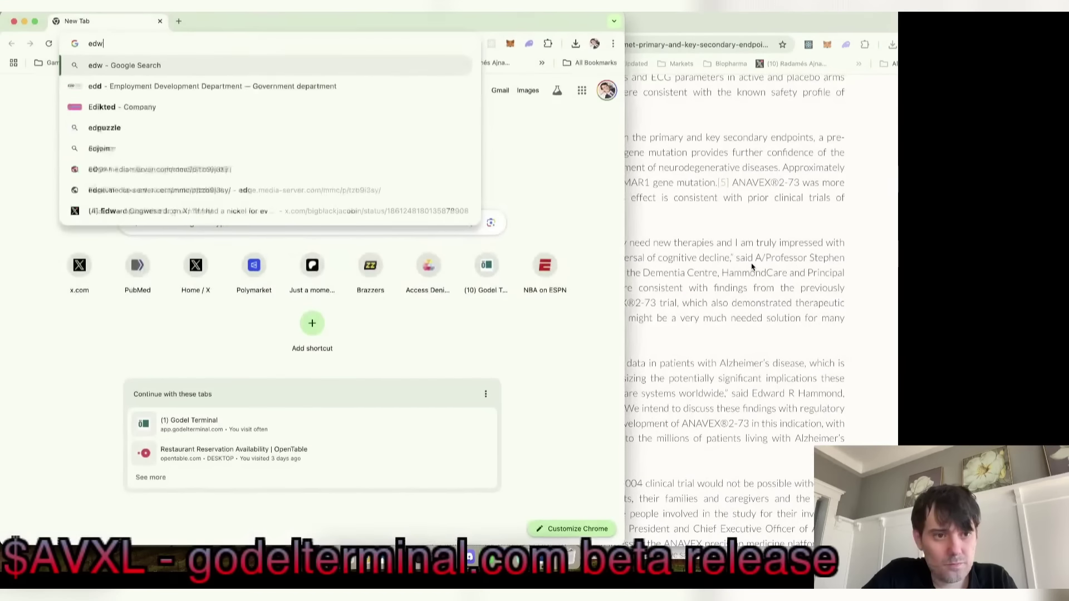
type("ard hammond")
key("Return")
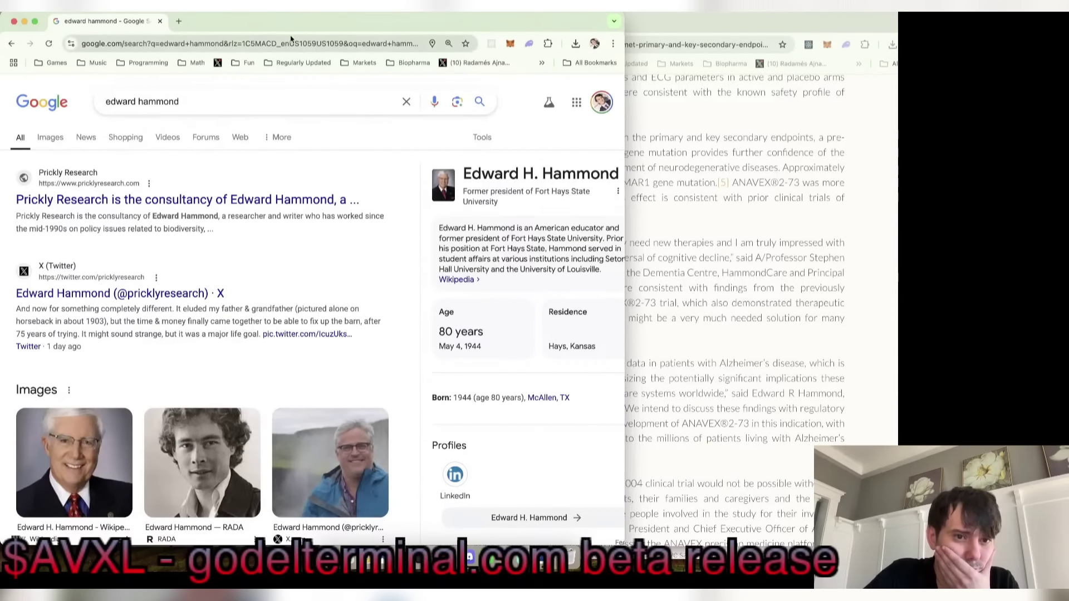
left_click_drag(293, 24, 526, 25)
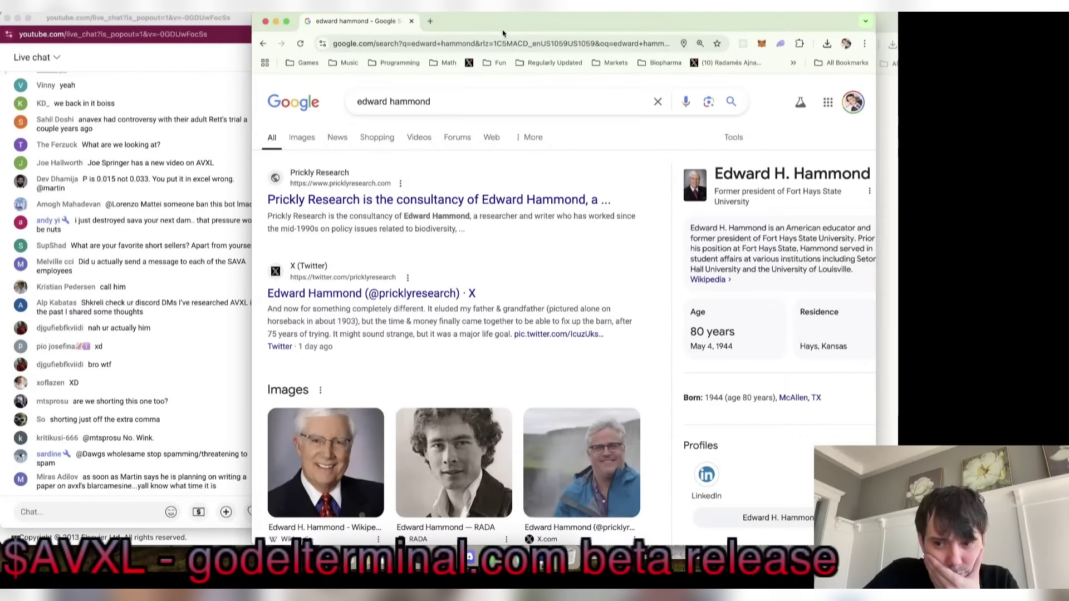
- Add "medical" to the name search and look through the results for the Anavex executive
left_click(460, 104)
type("medical")
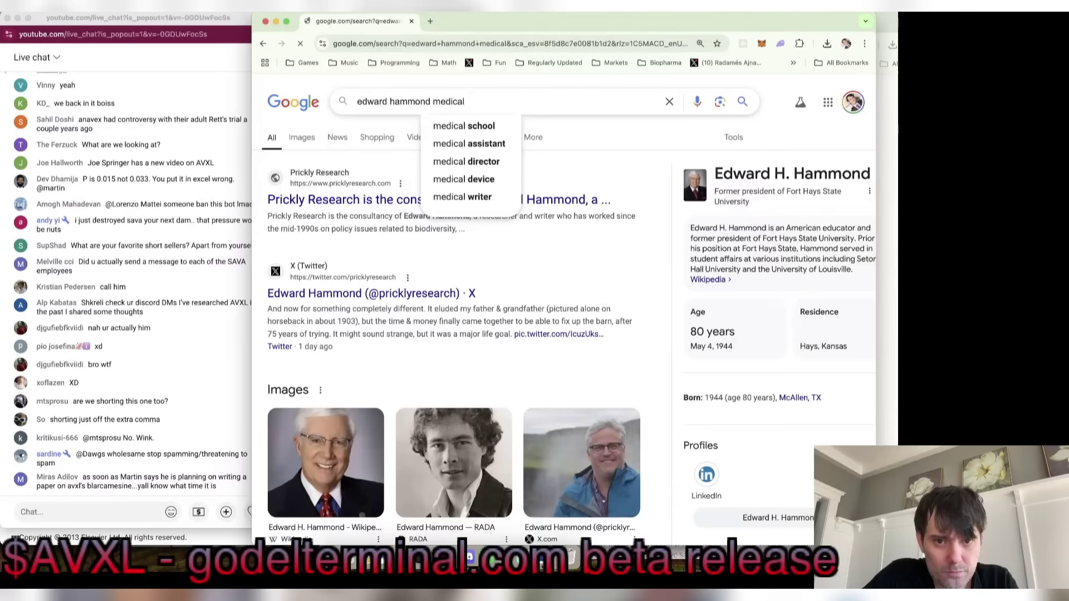
key("Return")
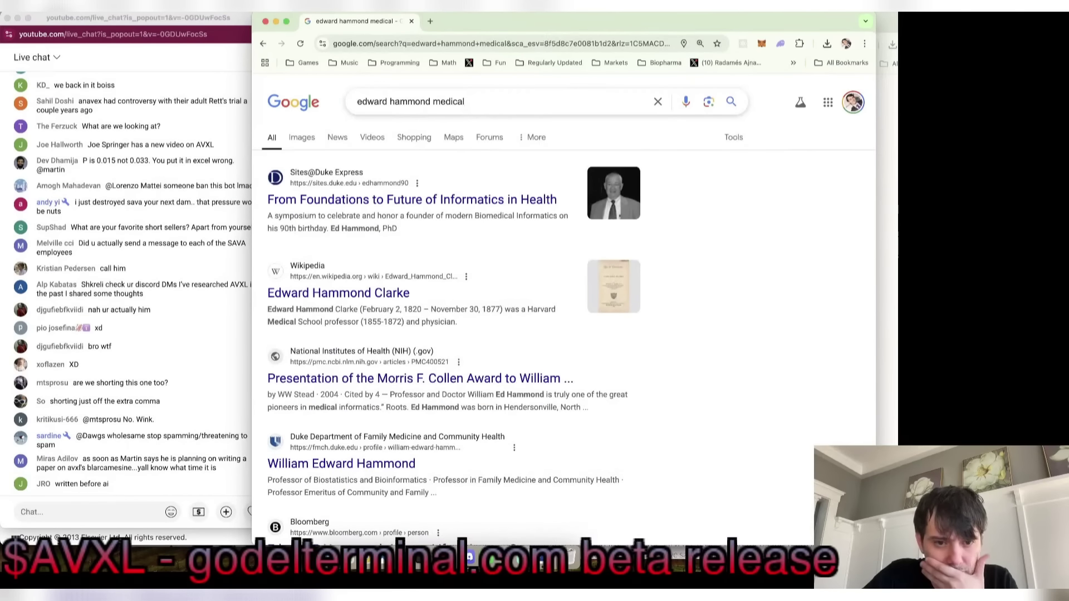
scroll(362, 211, "down", 4)
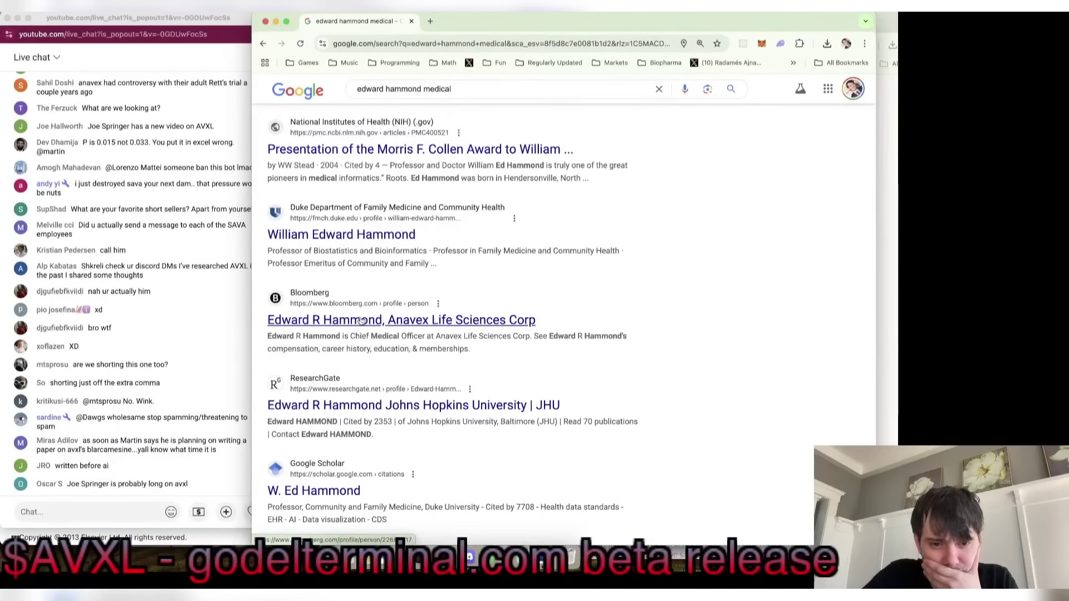
scroll(361, 328, "down", 4)
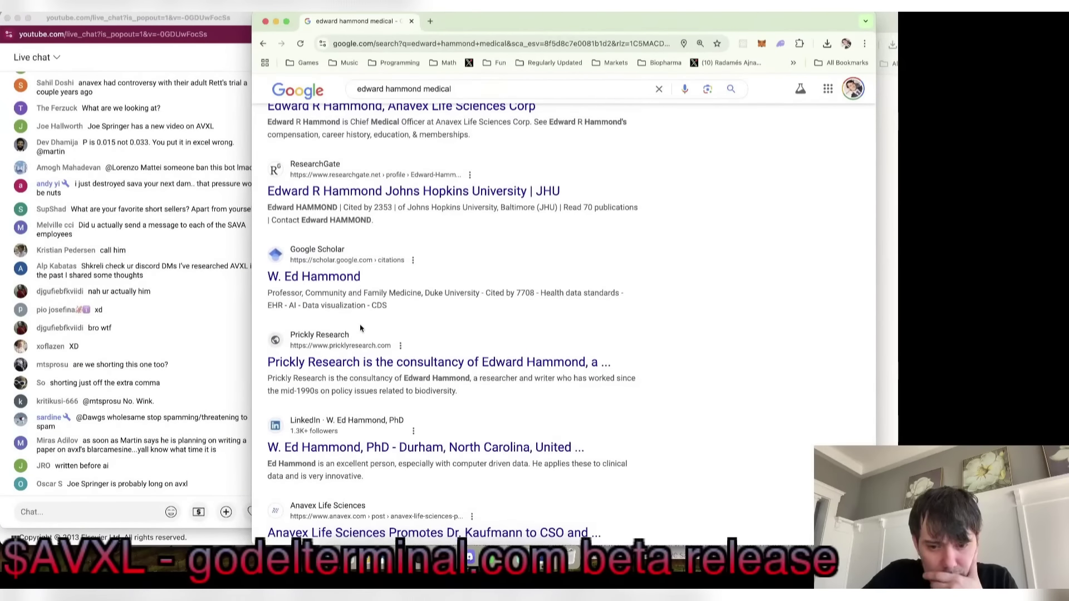
- Replace "medical" with "anavex" in the search query and look through the new results
scroll(360, 328, "up", 8)
double_click(450, 101)
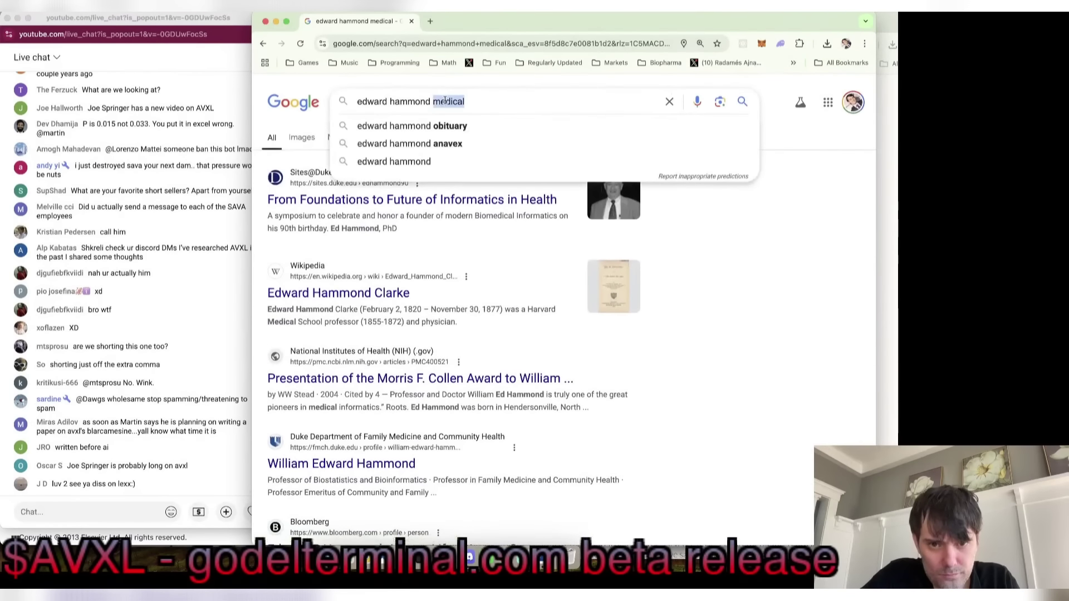
type("anavex")
key("Return")
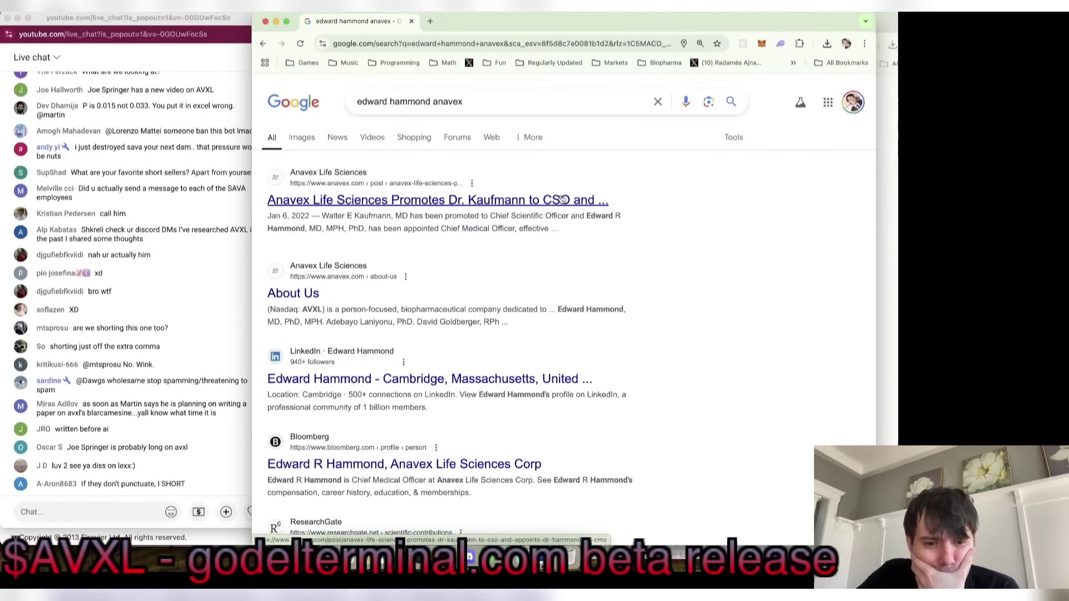
scroll(562, 199, "down", 2)
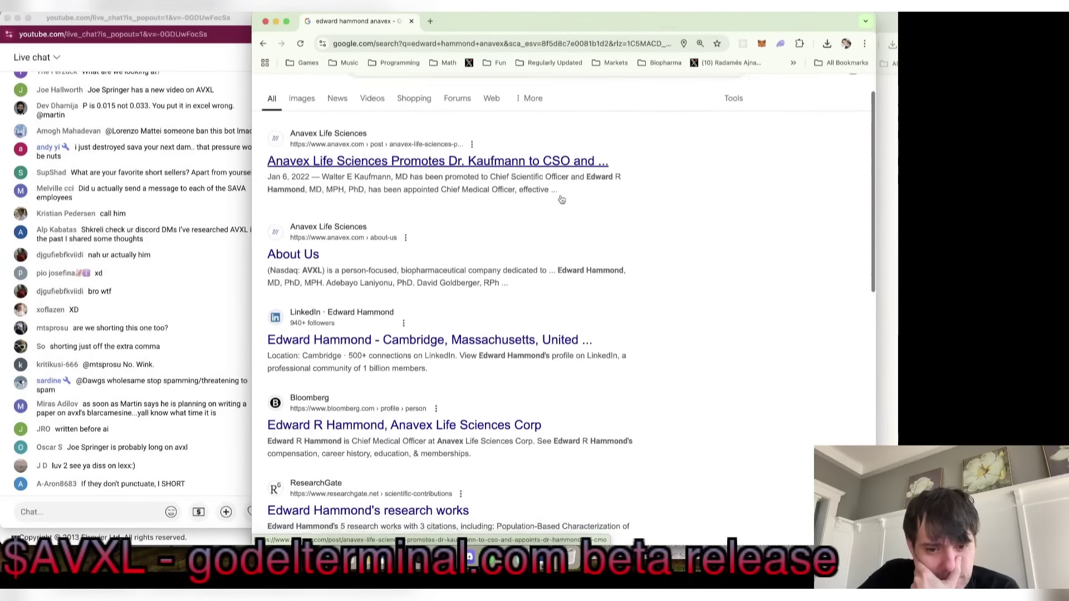
scroll(562, 200, "down", 3)
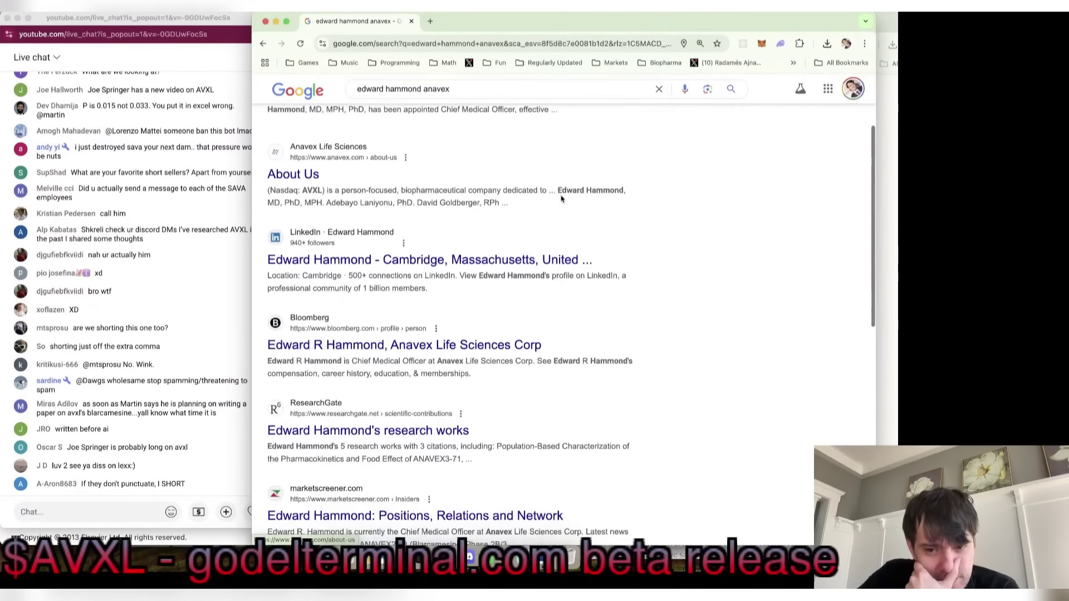
- Open the LinkedIn result for the executive's name and examine the profile's experience and education
left_click(529, 259)
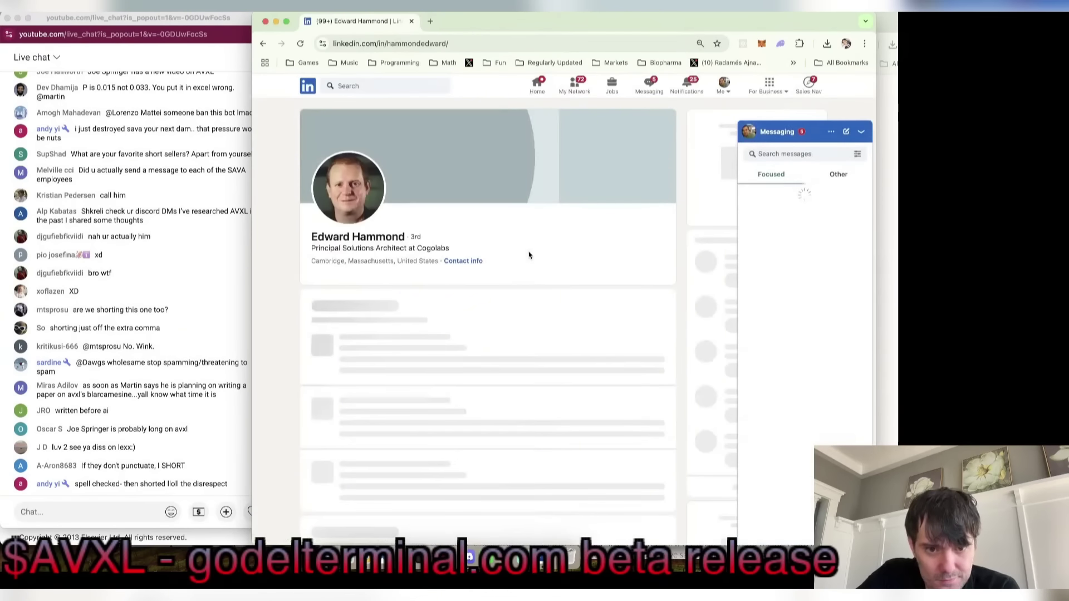
scroll(529, 255, "down", 5)
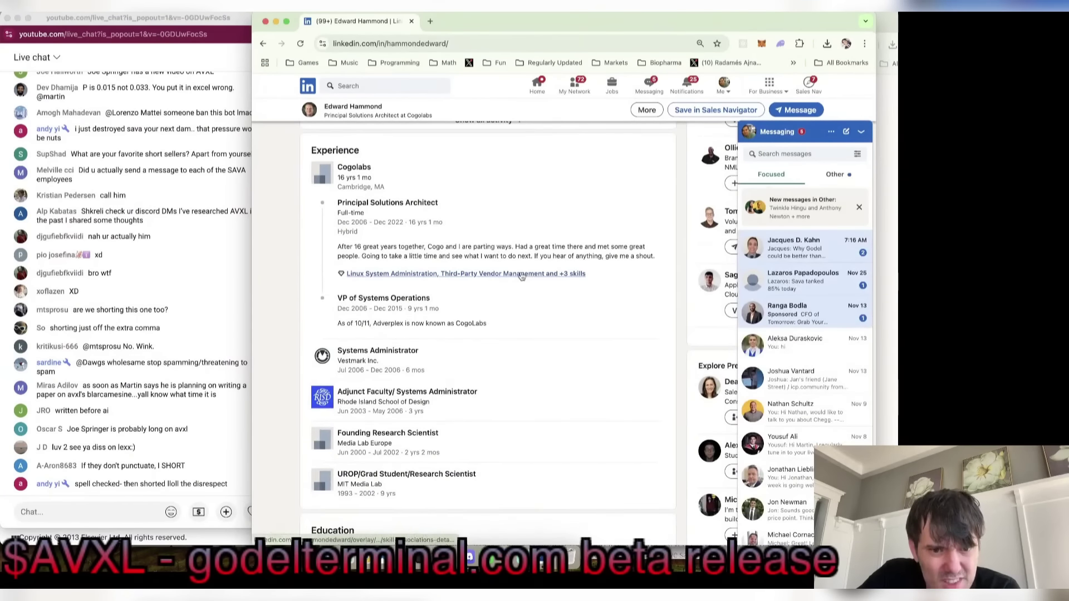
scroll(512, 266, "down", 5)
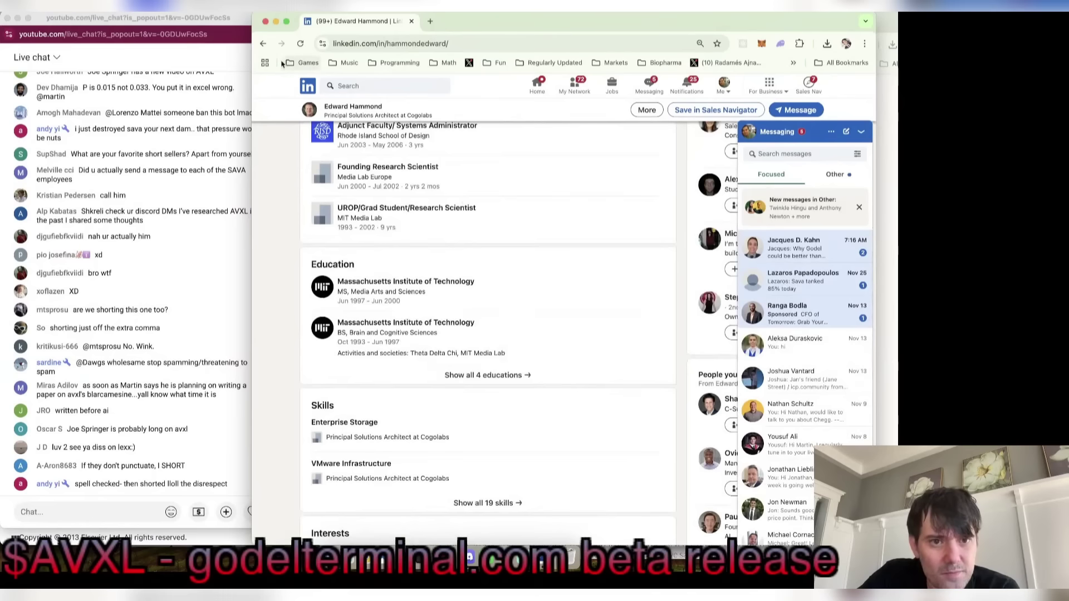
- Return to the search results, look through the remaining entries on the page, and close the search window
left_click(263, 44)
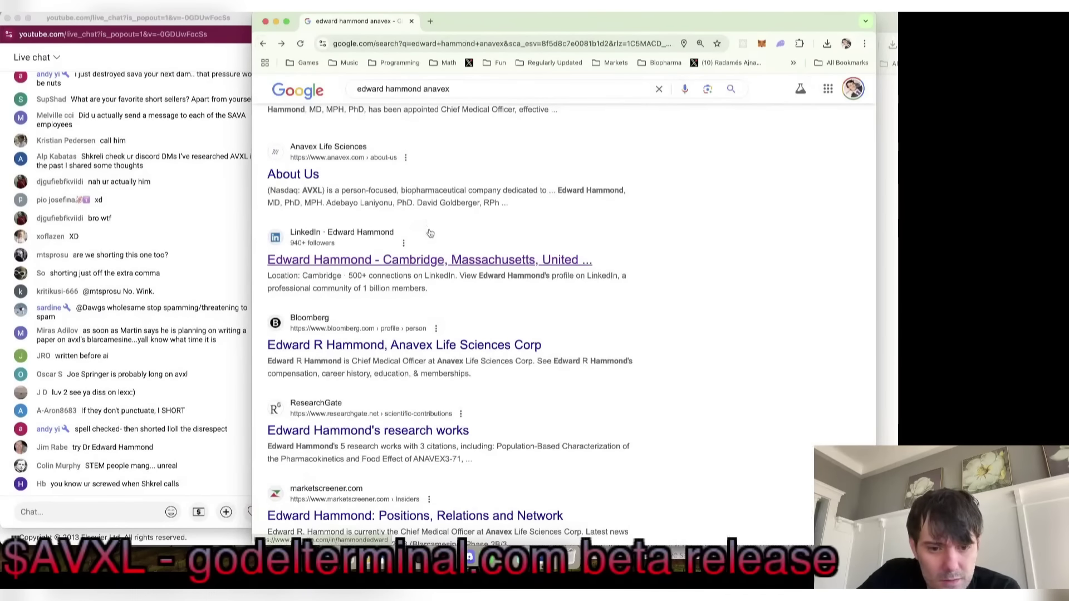
scroll(430, 233, "down", 4)
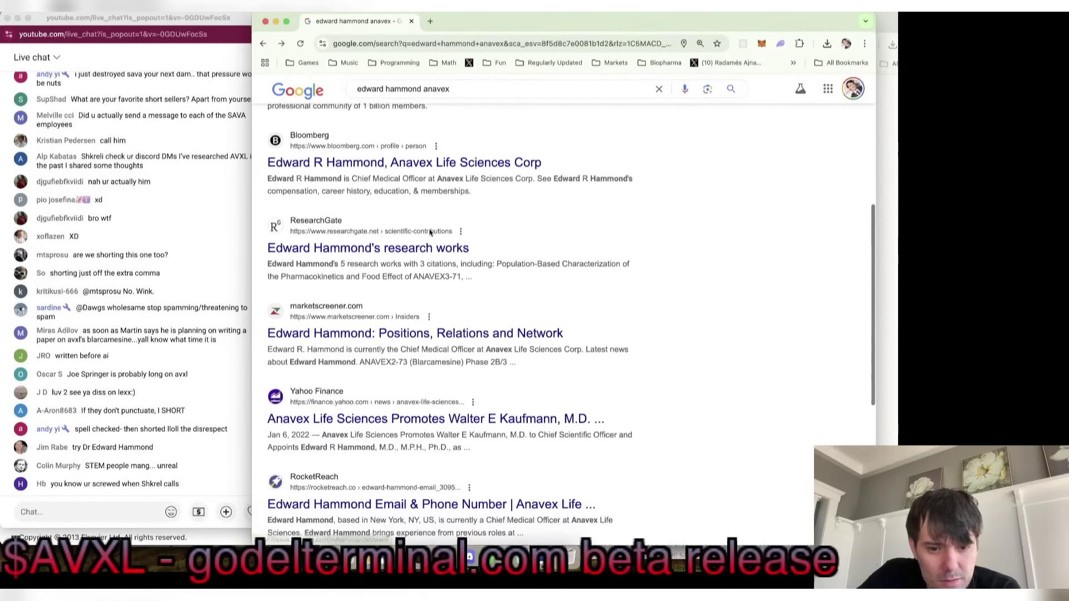
scroll(430, 233, "down", 4)
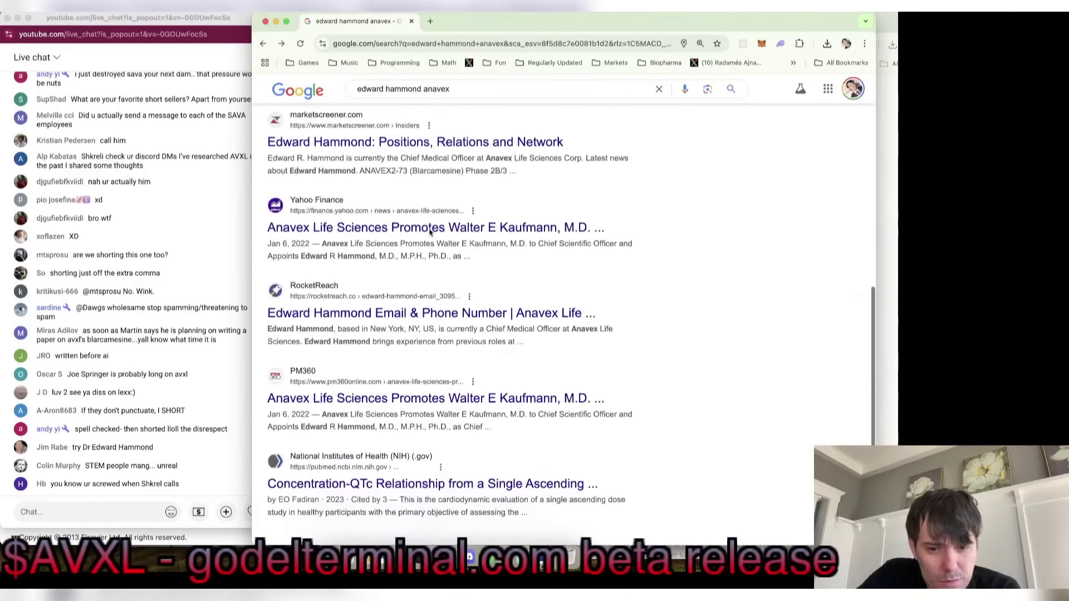
scroll(430, 233, "down", 3)
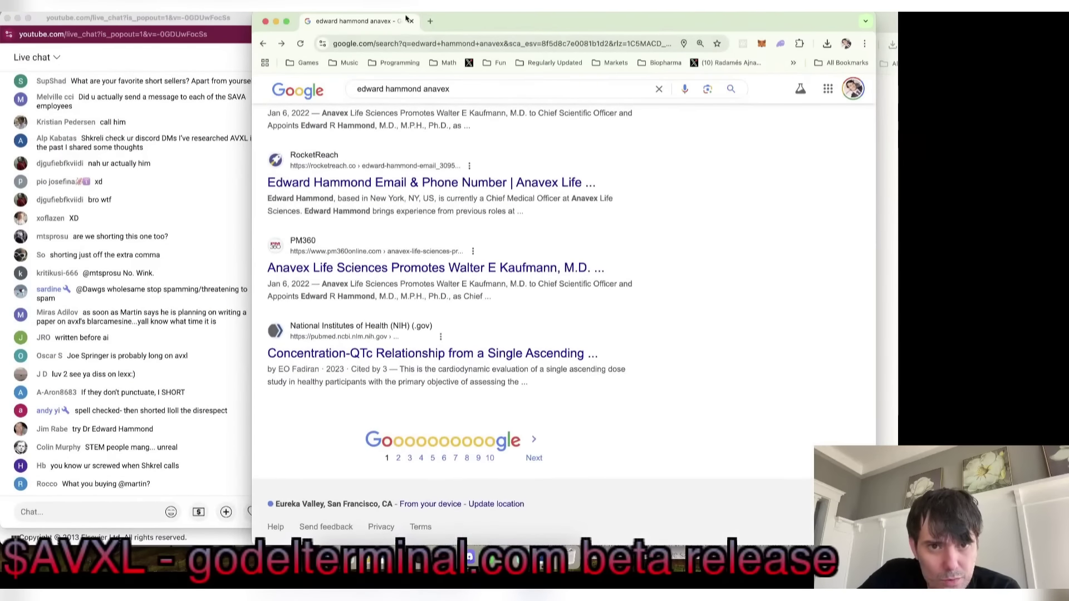
left_click(410, 20)
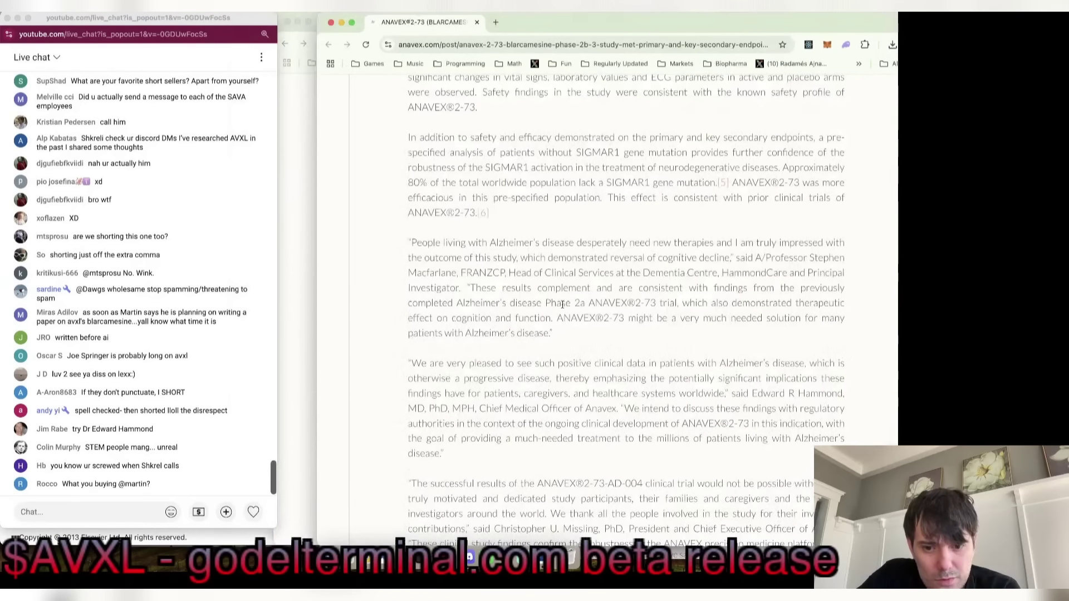
- Read the management quotes and remaining sections of the December 1, 2022 press release, and return to its headline
scroll(562, 303, "down", 3)
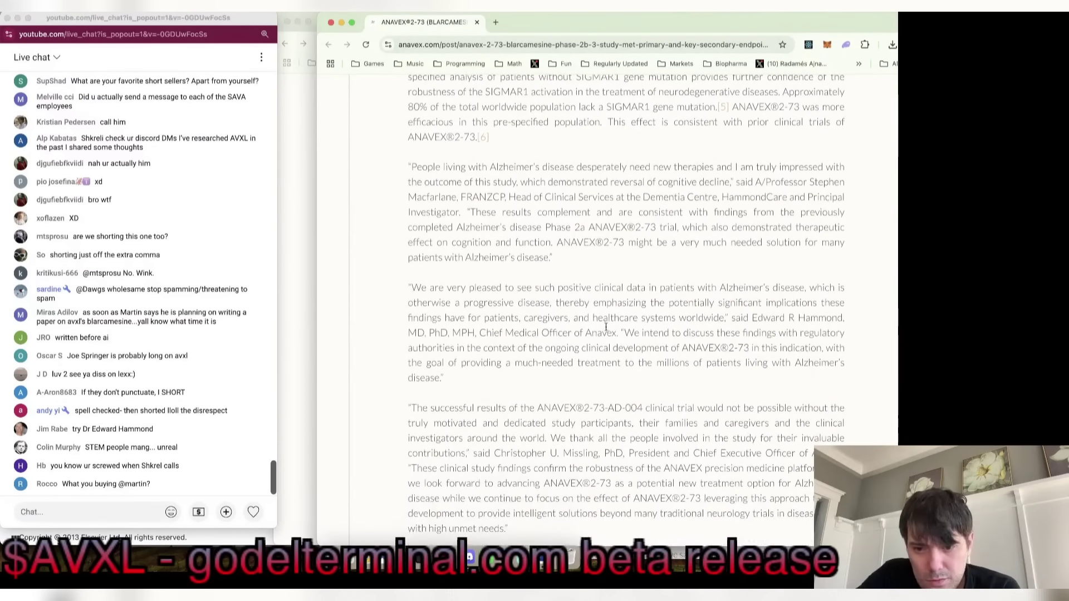
left_click_drag(607, 328, 585, 386)
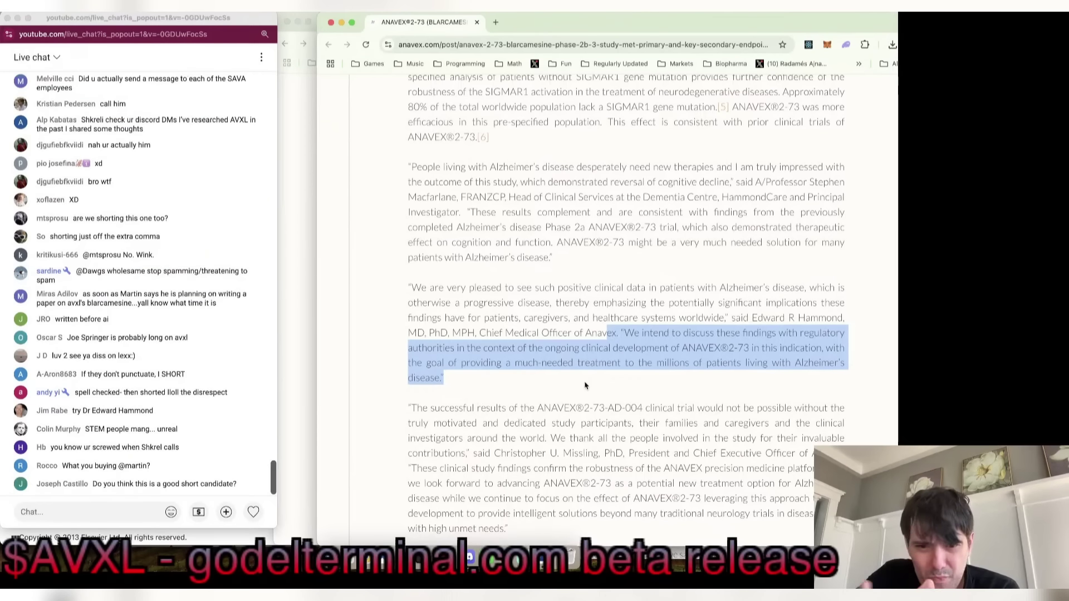
scroll(584, 384, "down", 7)
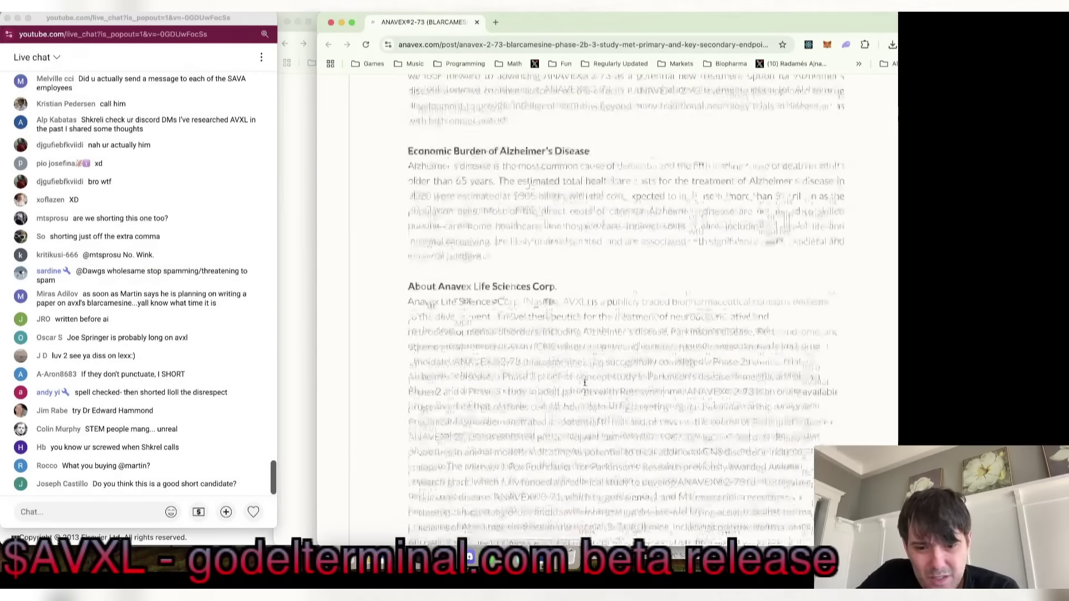
scroll(585, 384, "down", 10)
scroll(585, 384, "up", 15)
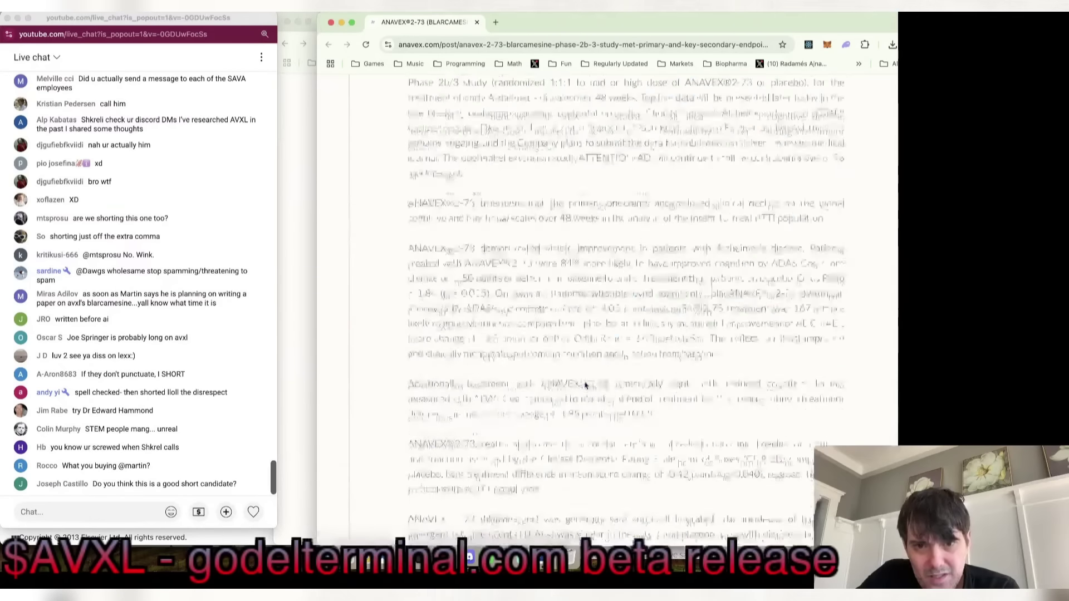
scroll(585, 384, "up", 5)
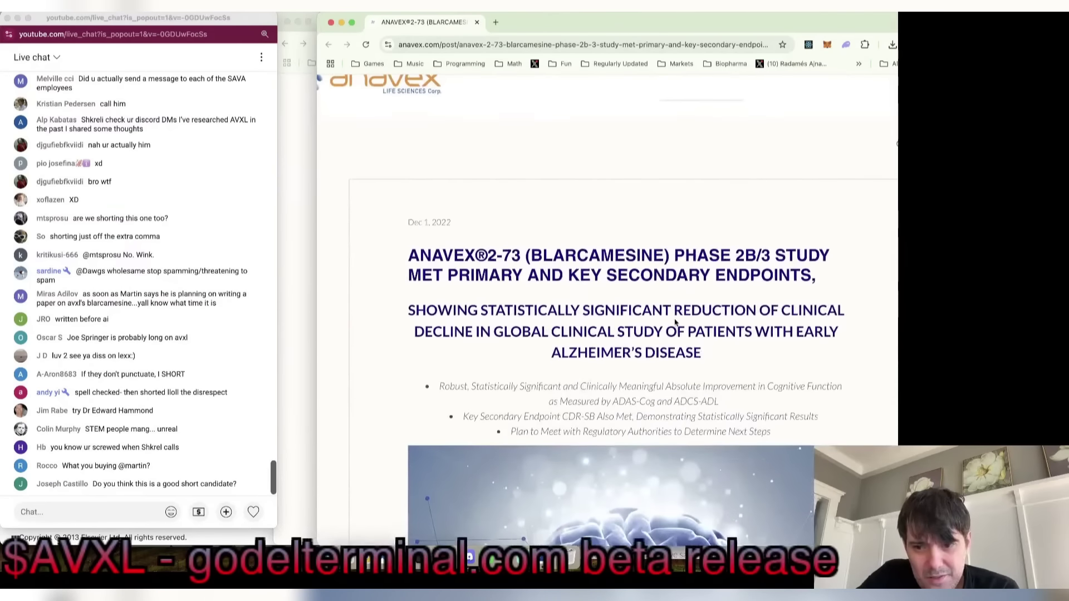
scroll(667, 370, "down", 1)
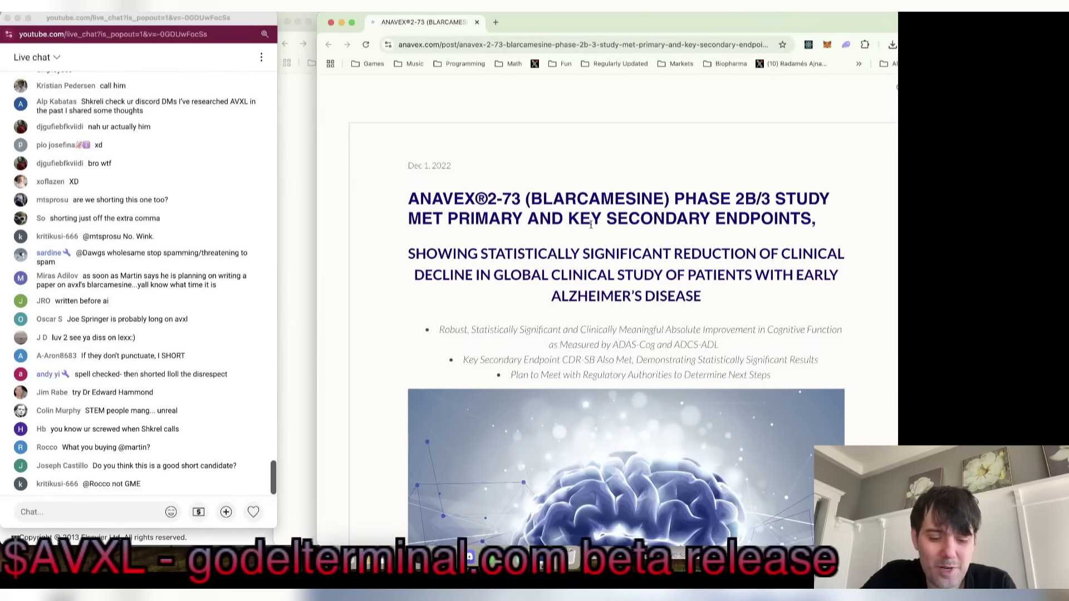
- Search the press release for "primary" and read the passages about the primary endpoints
key("super+f")
type("primar")
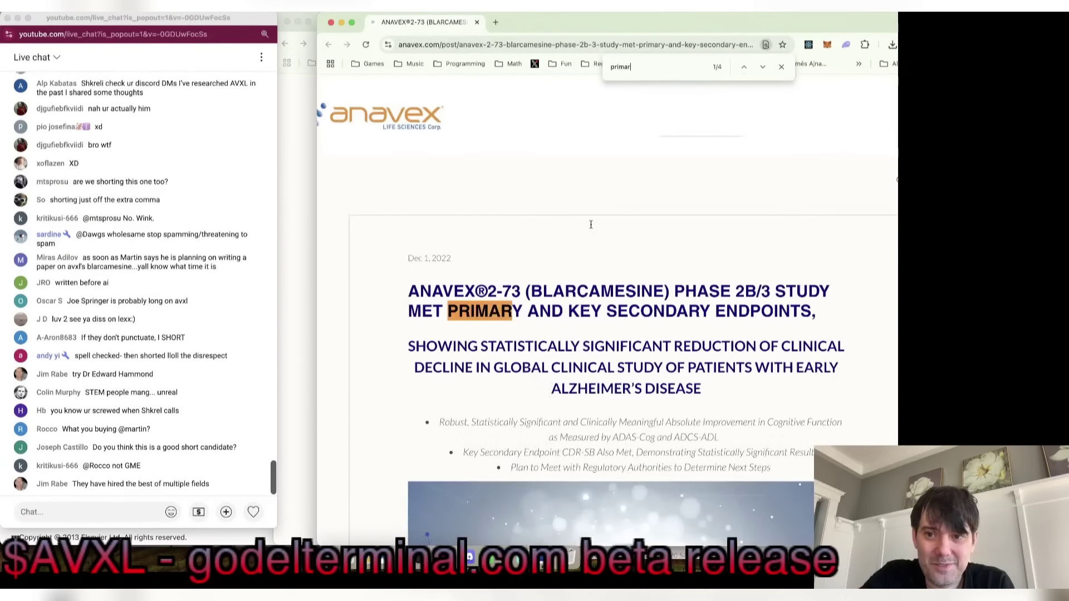
type("y")
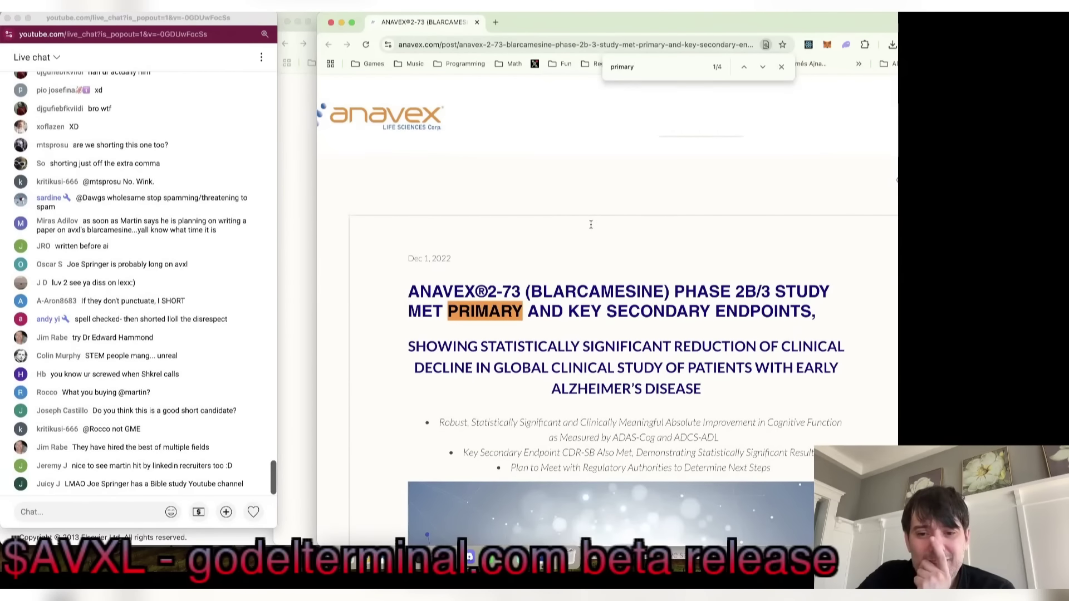
key("Return")
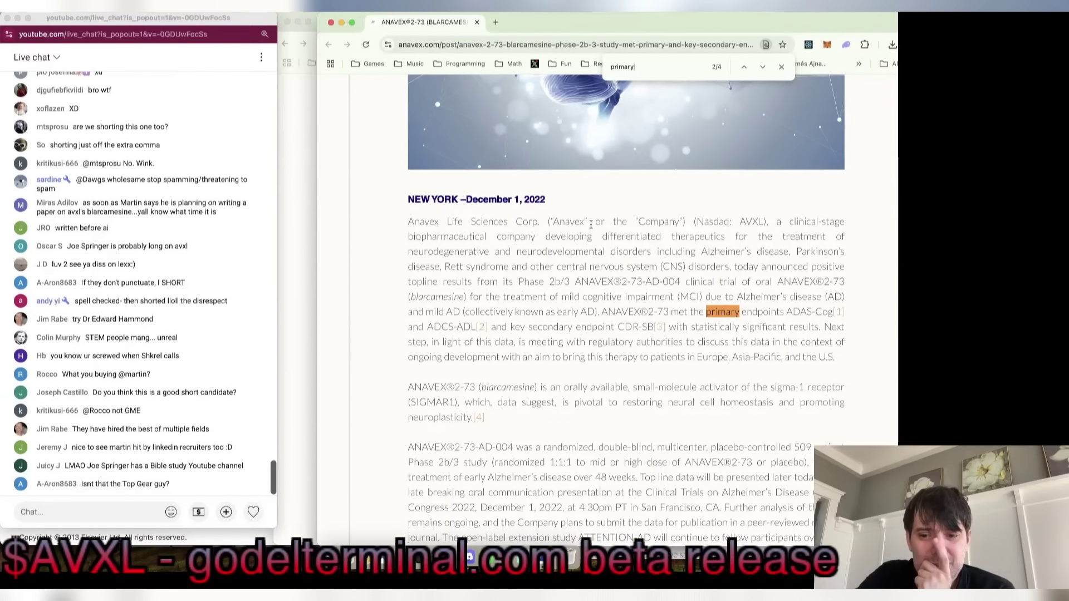
key("Return")
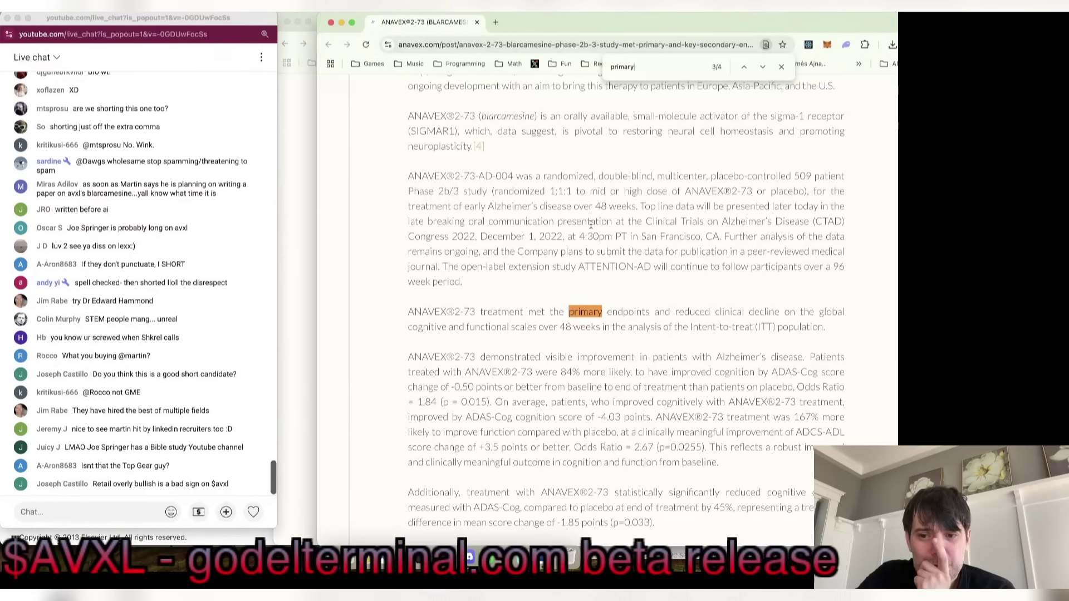
key("Return")
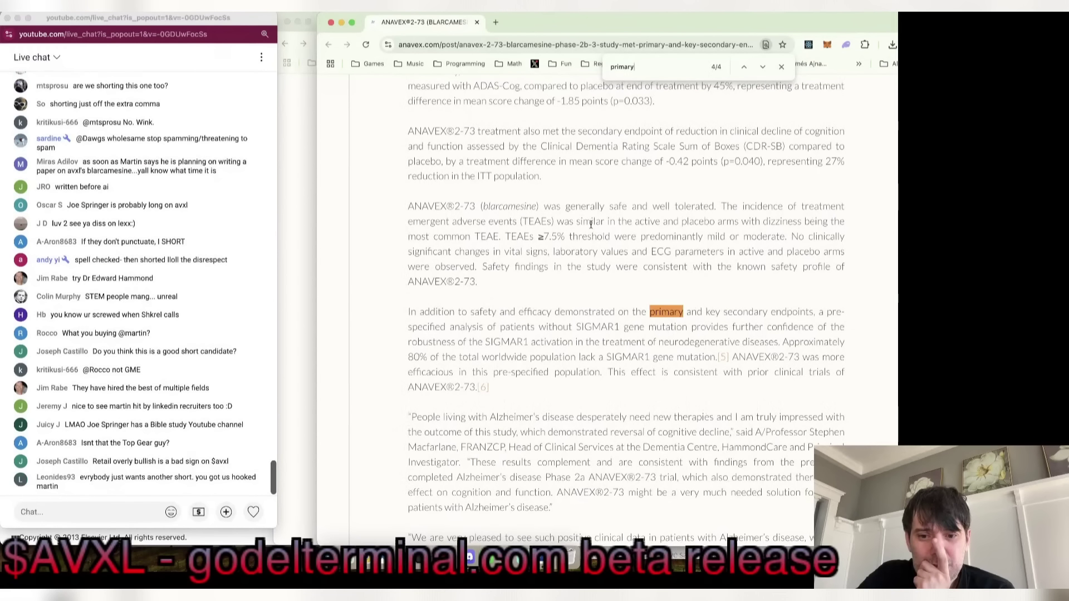
key("Return")
key("Return")
key("Return")
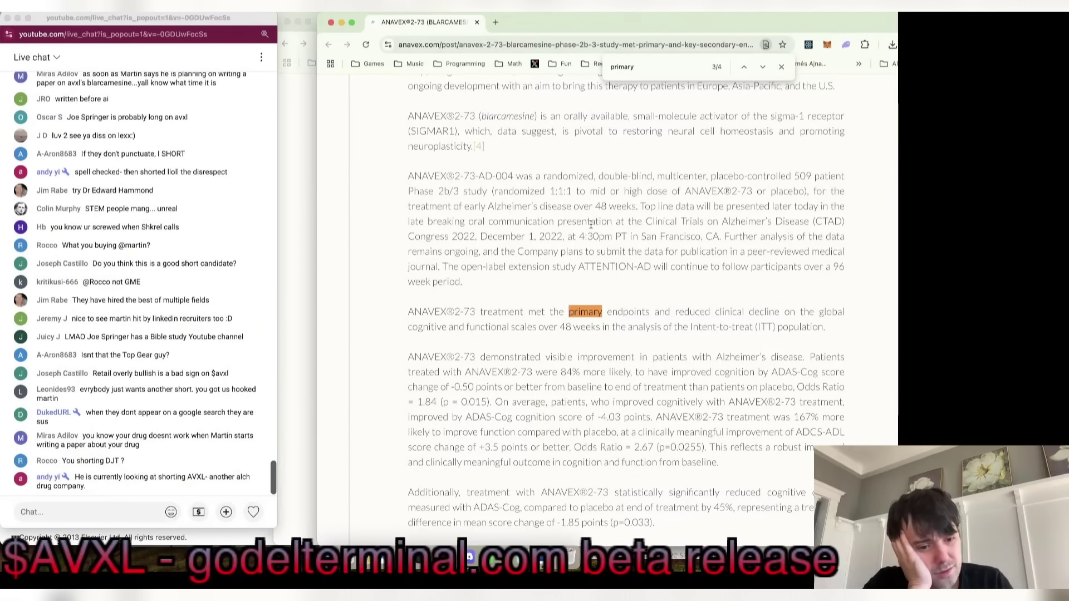
- In the AVXL workbook, hyperlink the drug name in cell B3 of Main to cell A1 of the blarcamesine sheet
key("super+Tab")
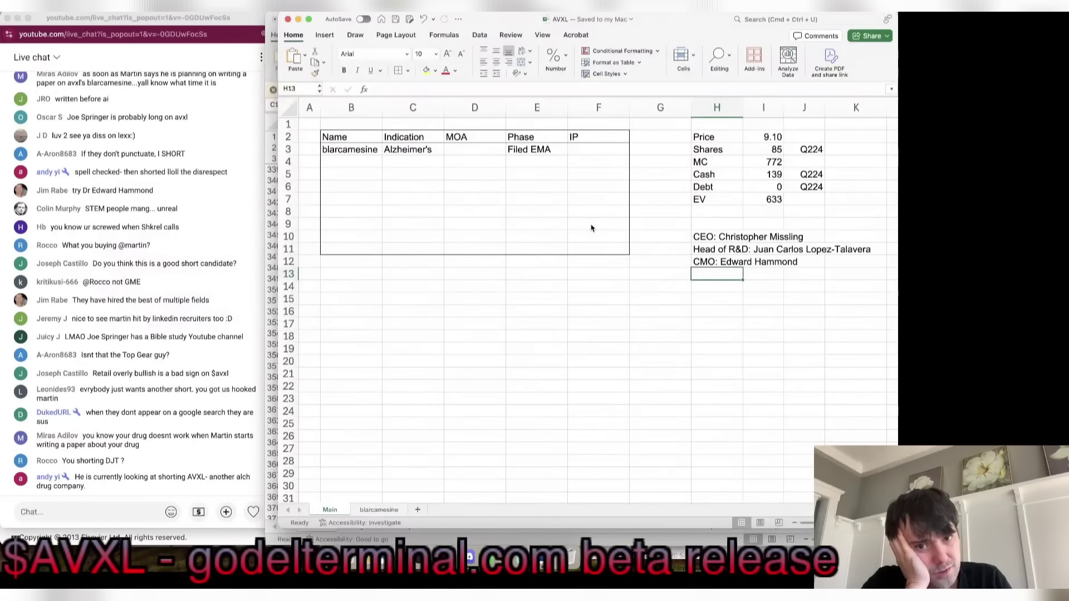
left_click(344, 152)
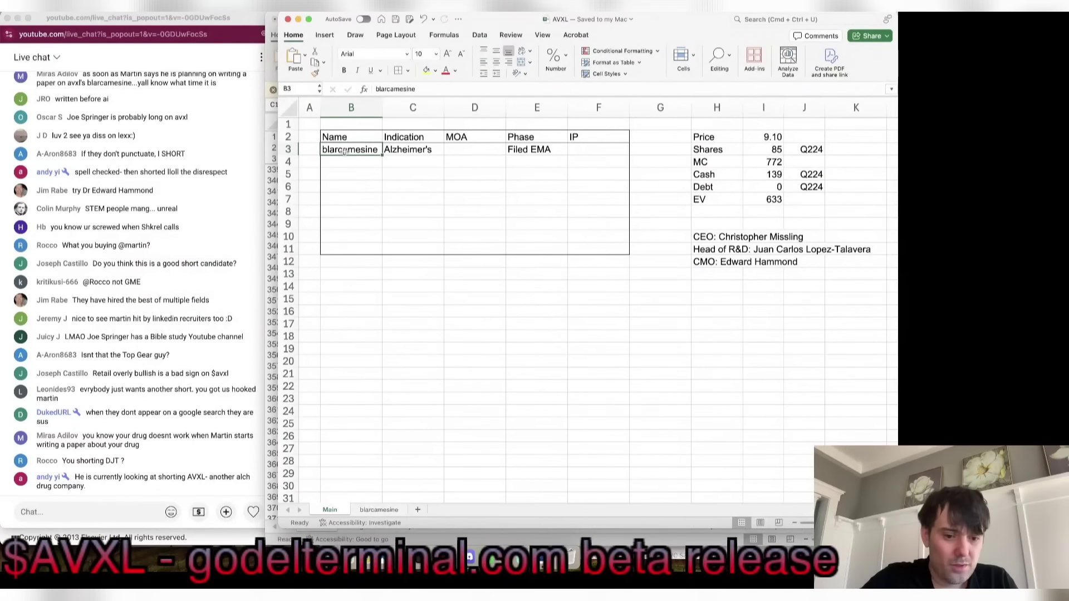
key("cmd+k")
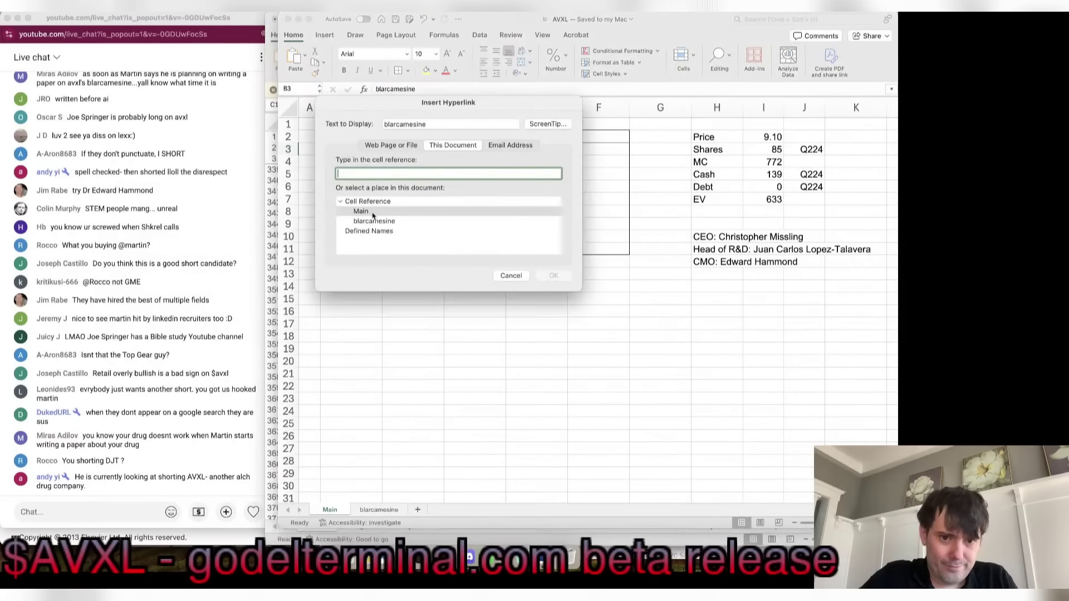
left_click(369, 231)
left_click(369, 222)
left_click(553, 276)
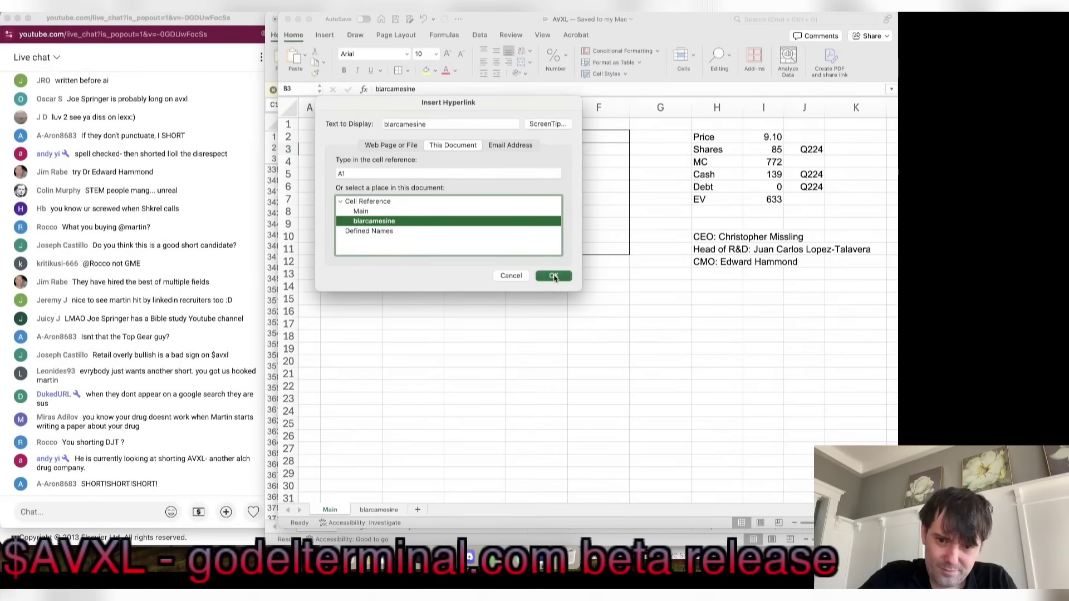
- Set the font of the linked drug name in B3 to Arial, size 10
left_click(357, 53)
type("Arial")
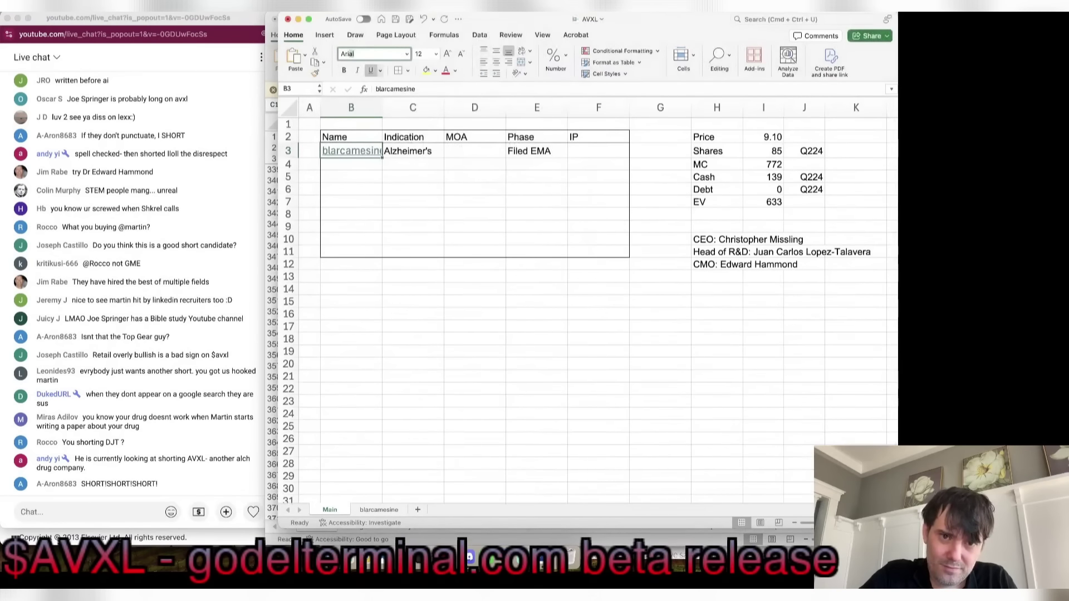
key("Return")
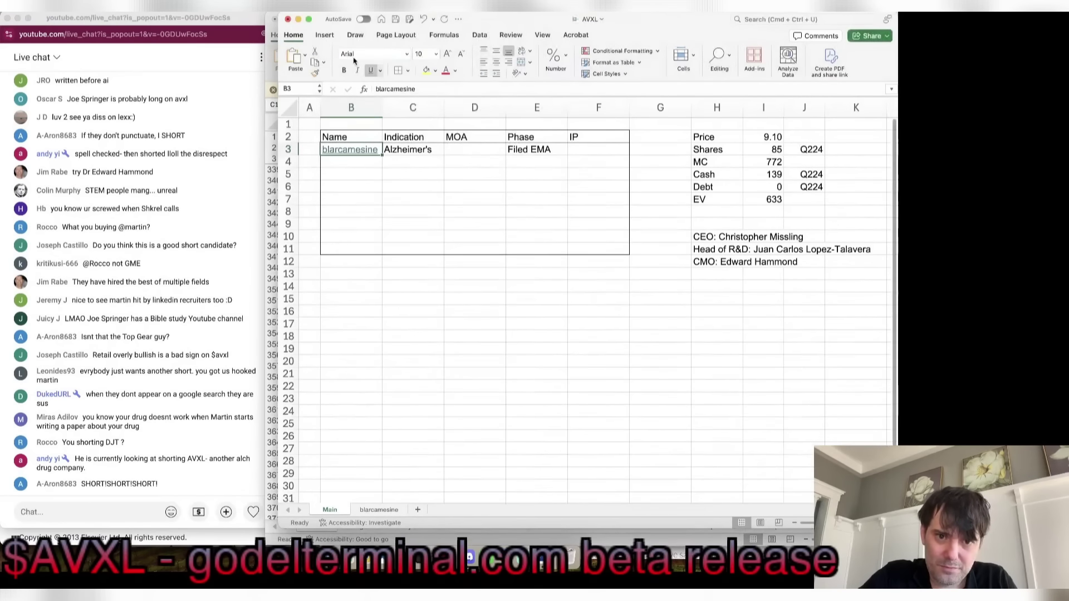
- Follow the link to the blarcamesine sheet and bold the ADAS-Cog change entry in C17
left_click(349, 151)
left_click(396, 268)
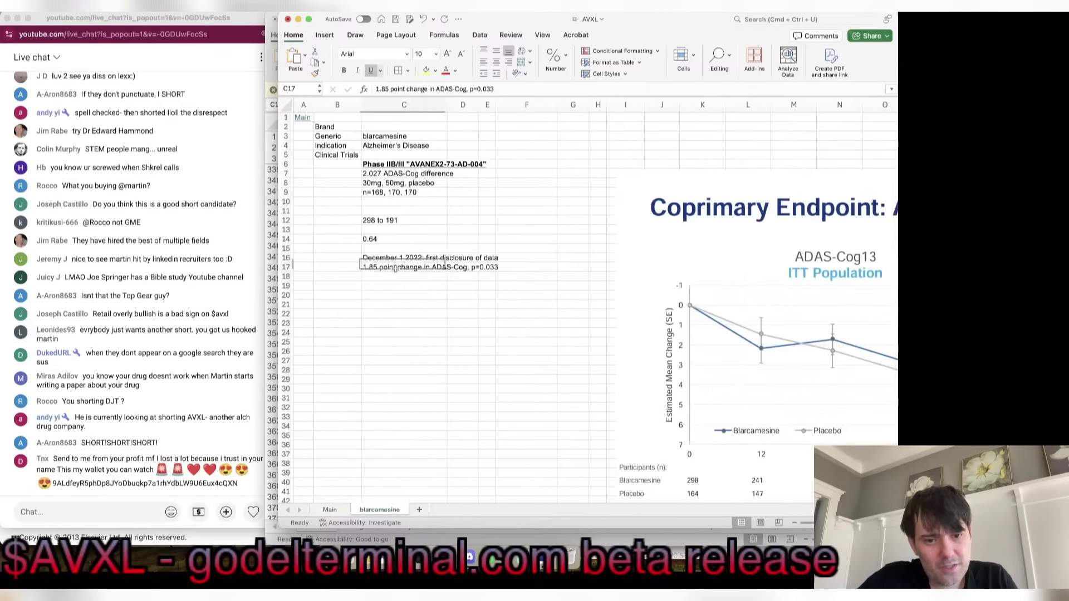
key("super+b")
scroll(397, 271, "up", 2)
scroll(396, 273, "up", 5)
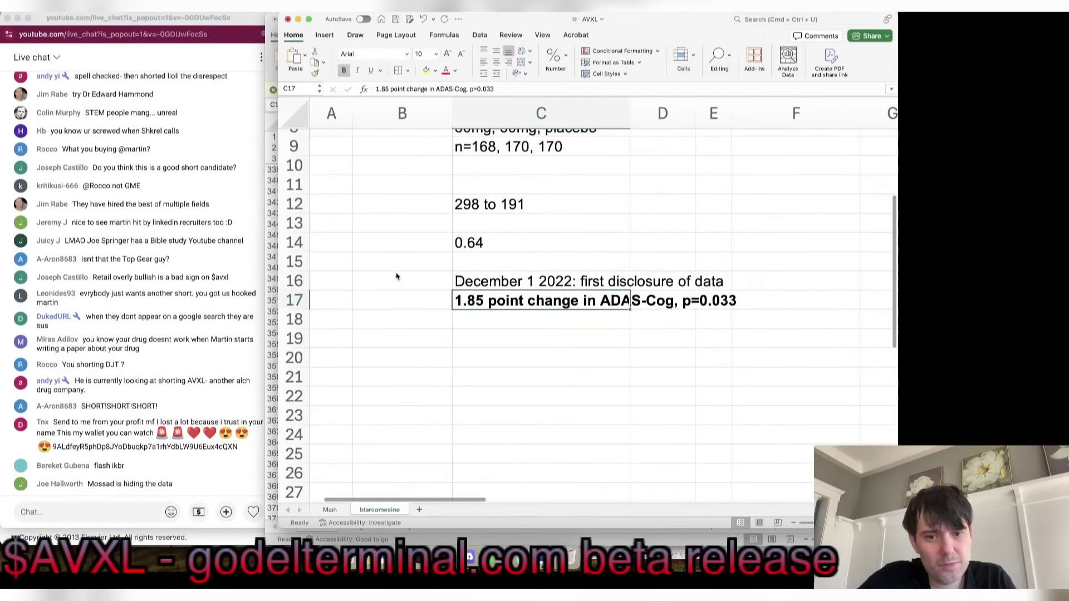
scroll(396, 277, "up", 3)
scroll(396, 277, "right", 1)
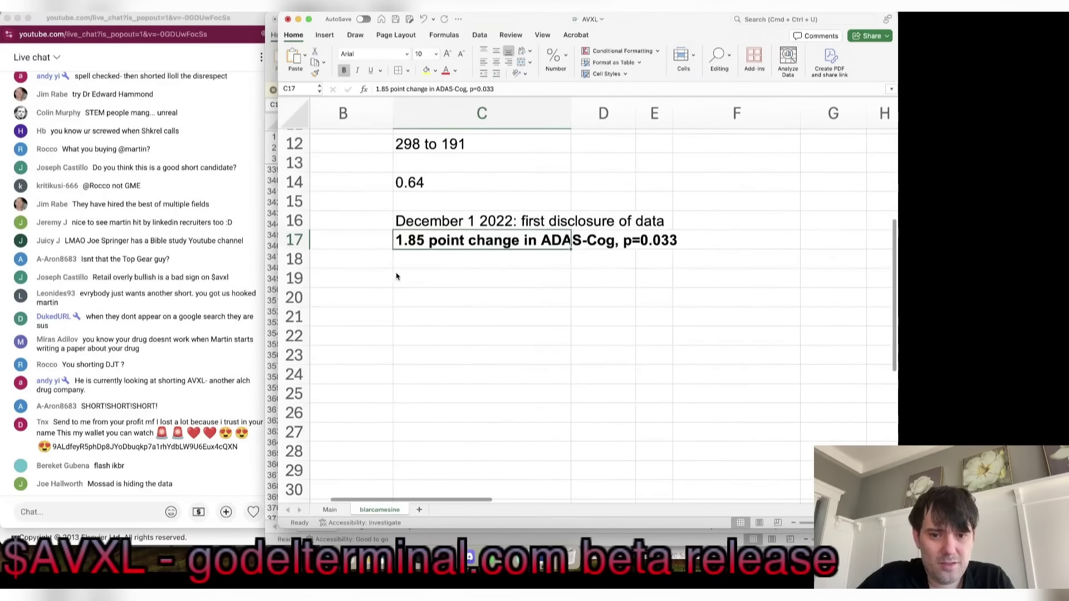
- Switch to the browser window with Godel Terminal, dismiss the AVXL command suggestions and look over the dashboard
key("super+Tab")
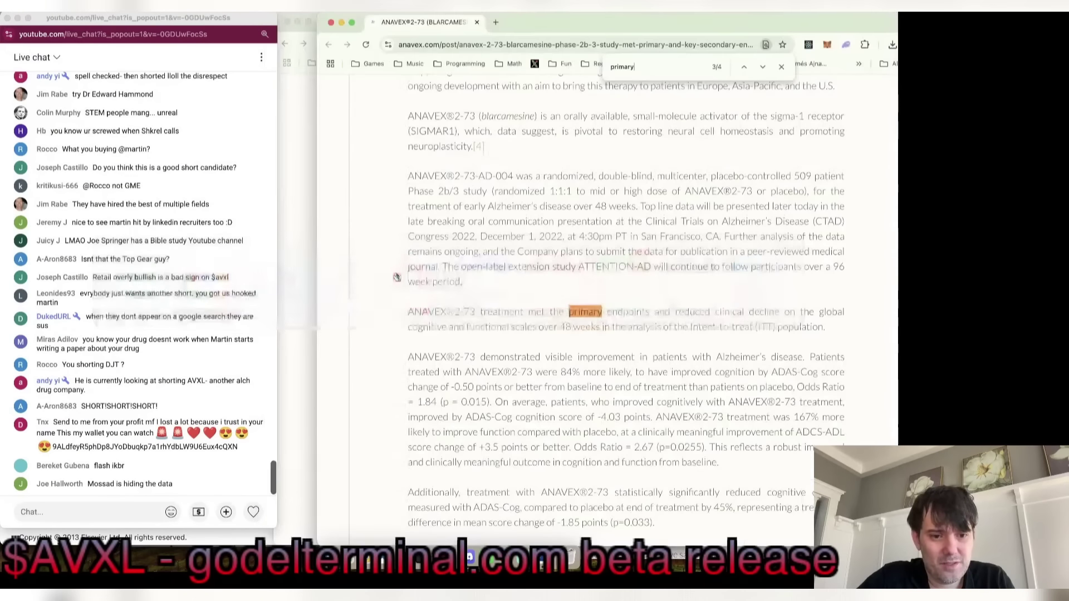
key("super+Tab")
key("super+Tab")
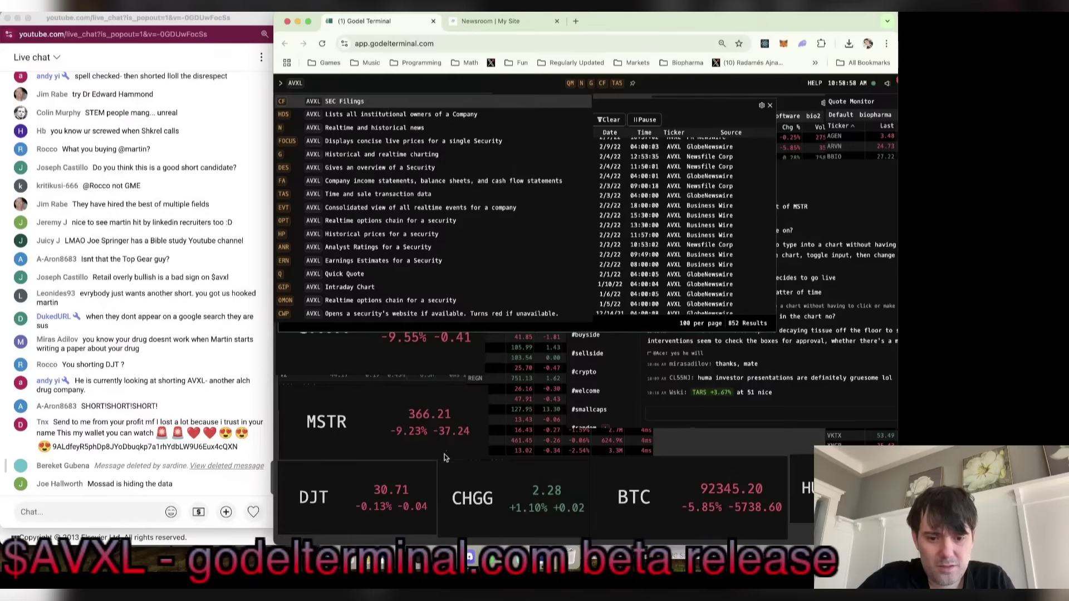
left_click(419, 402)
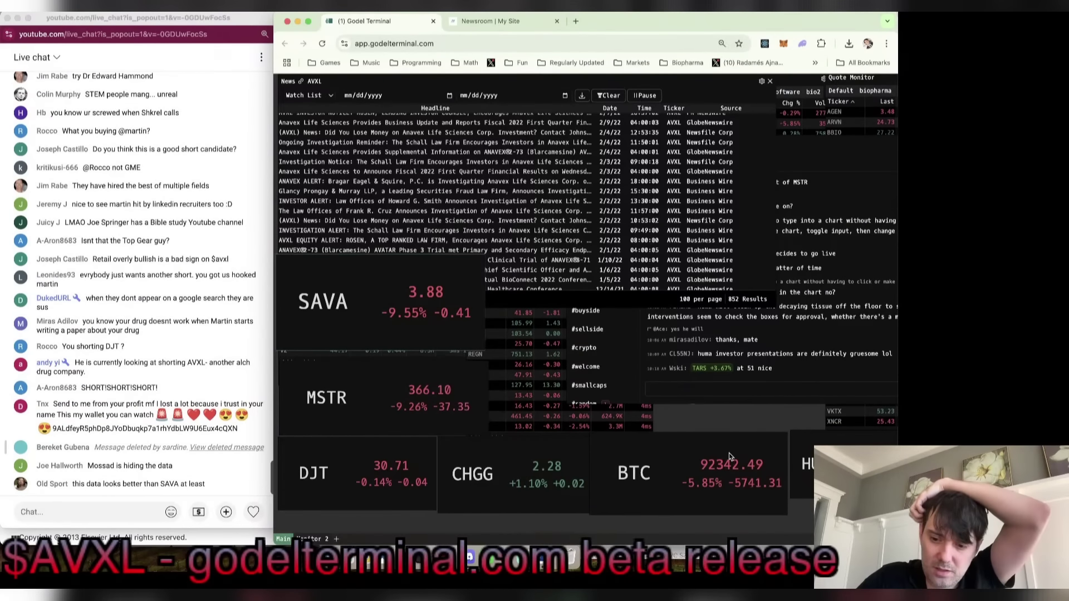
scroll(729, 453, "right", 2)
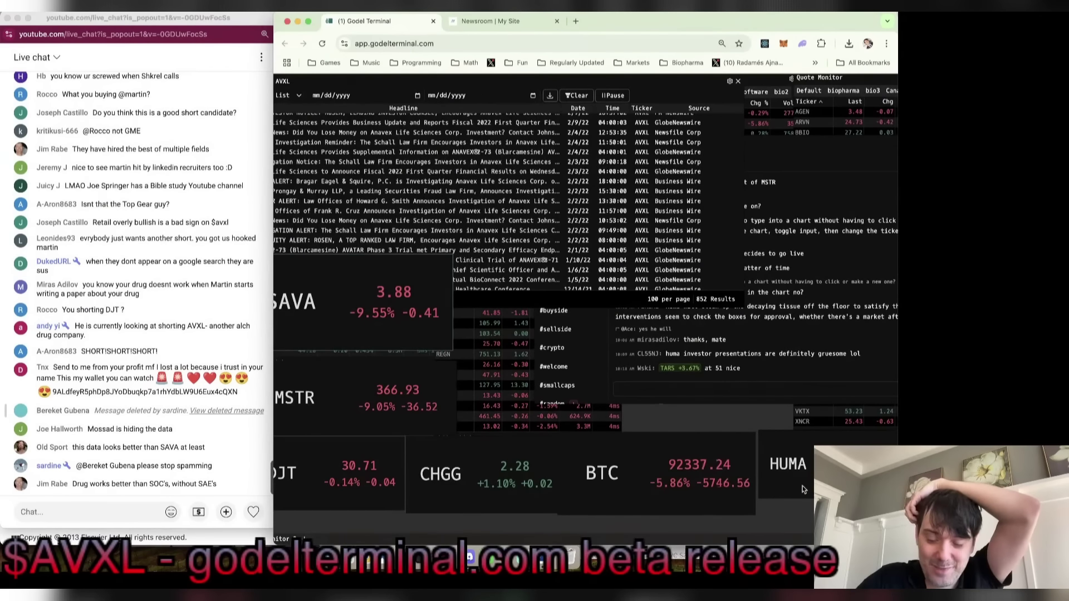
scroll(690, 488, "left", 3)
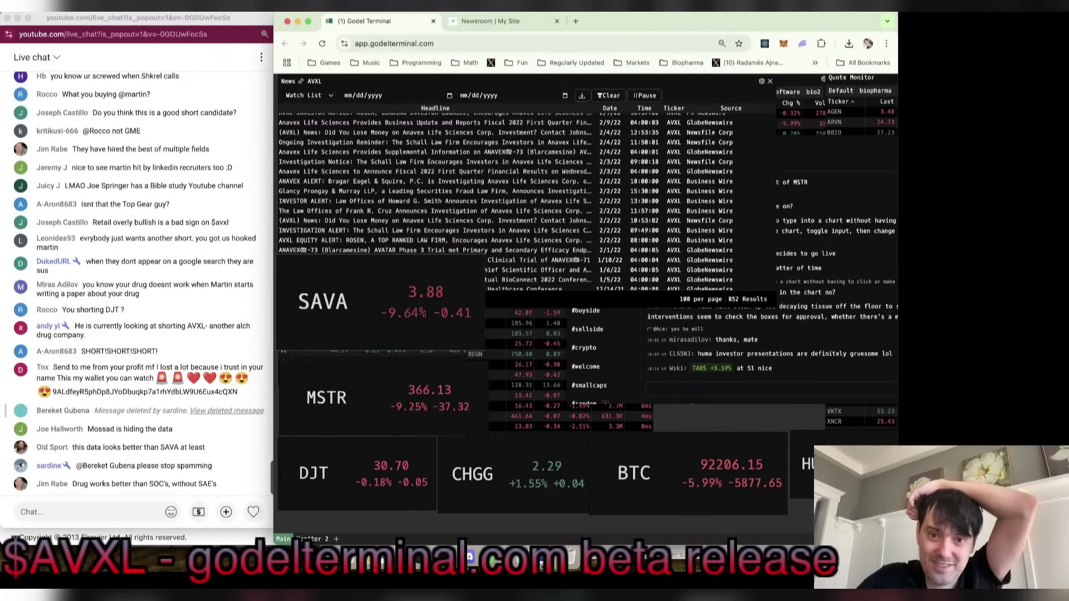
- Go to the Anavex newsroom and look through the older headlines on pages 6 and 7
key("ctrl+Tab")
scroll(557, 367, "down", 5)
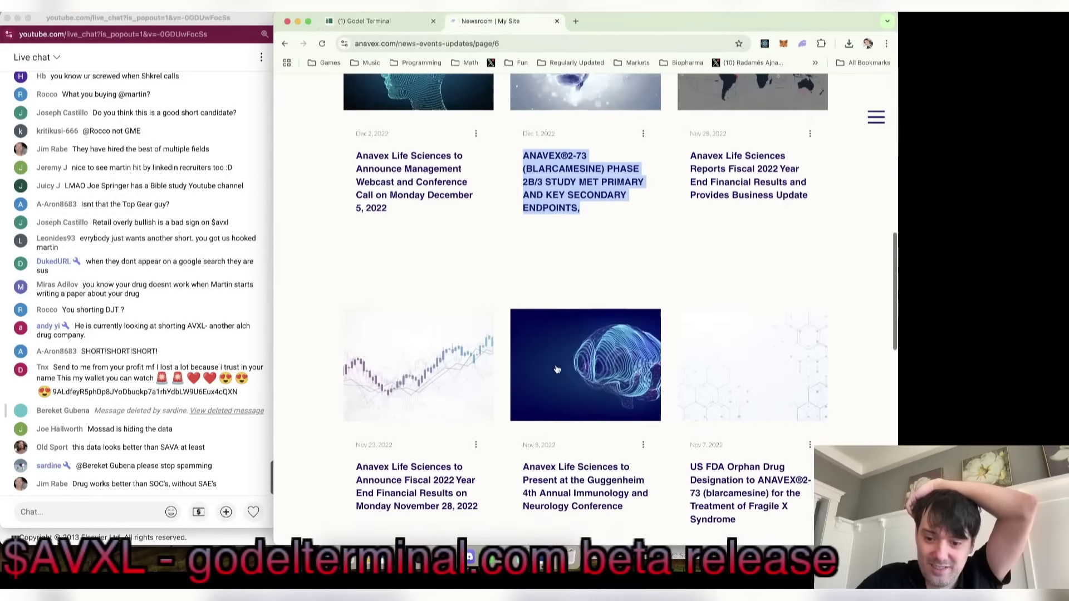
scroll(557, 369, "down", 3)
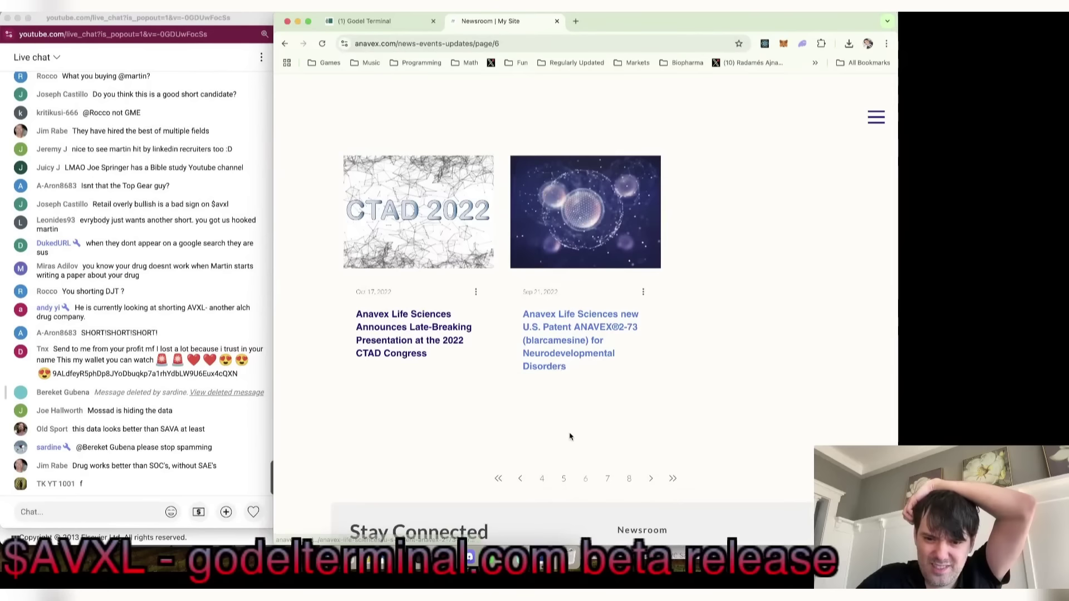
left_click(609, 479)
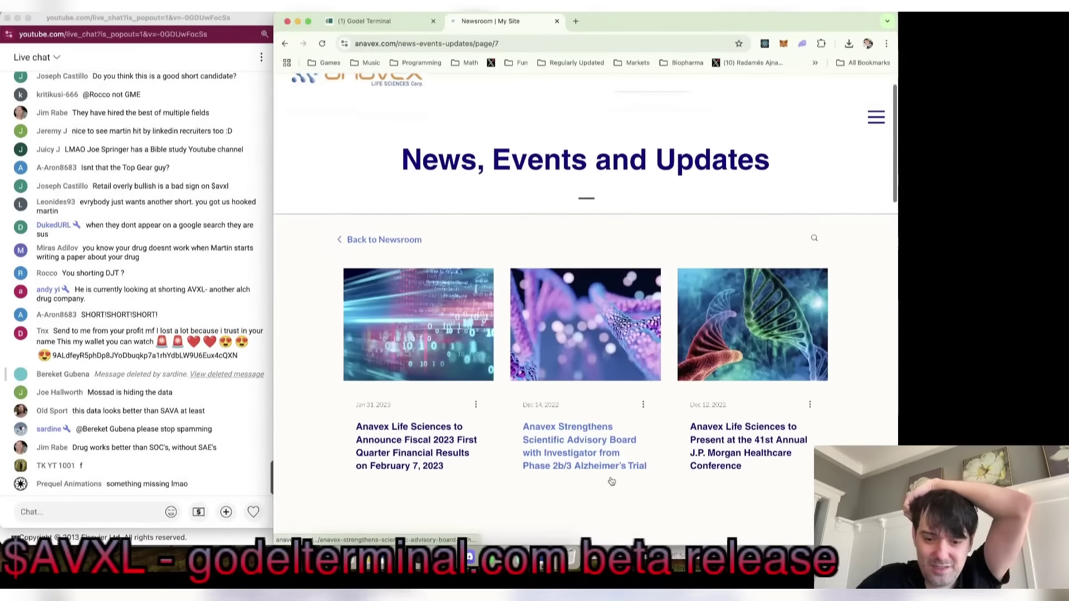
scroll(609, 462, "down", 3)
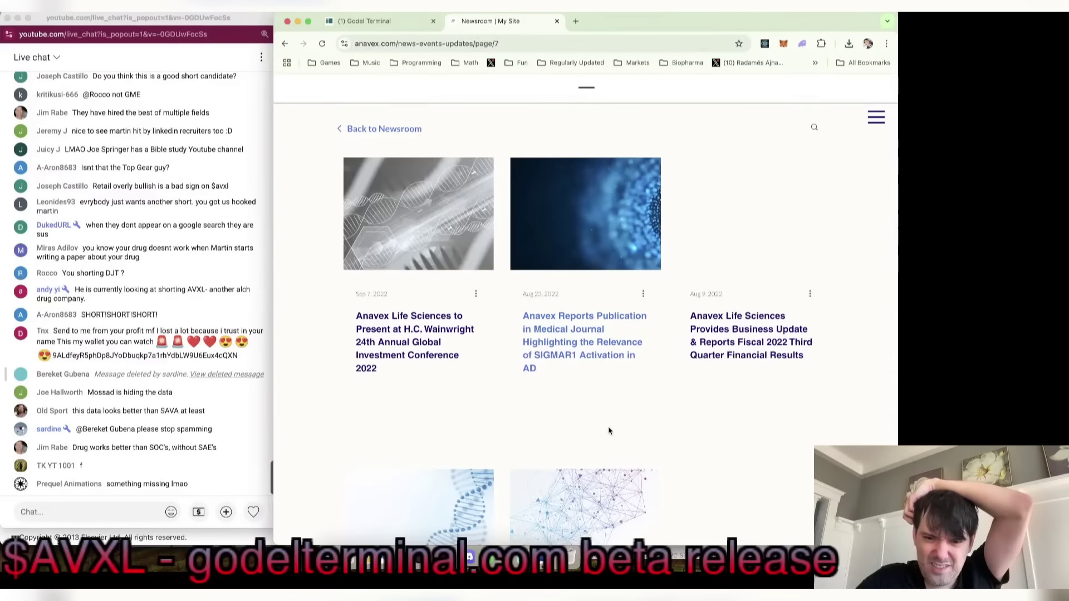
scroll(608, 431, "down", 5)
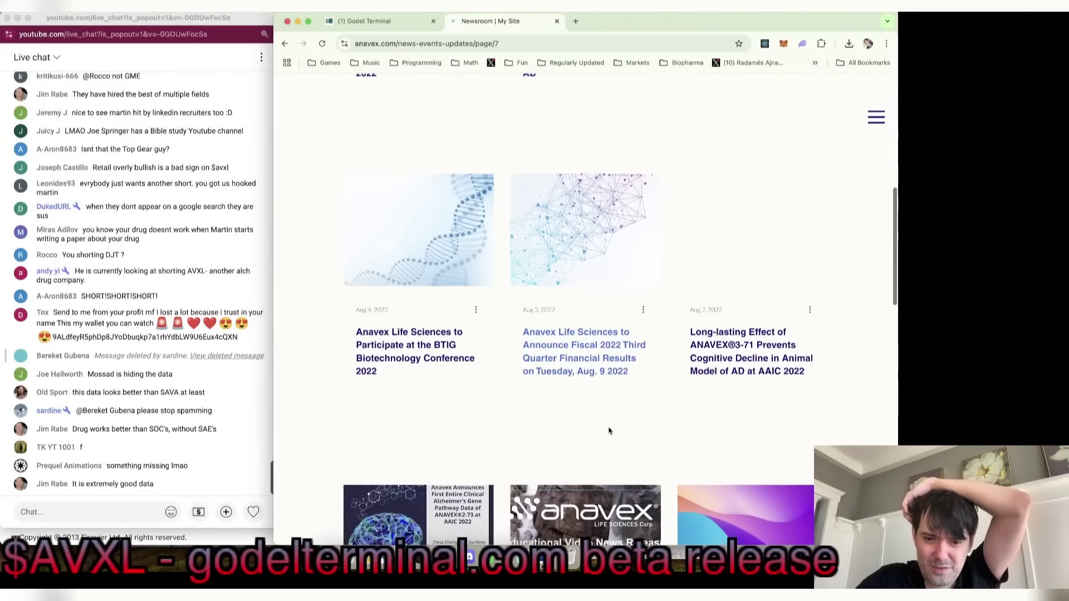
scroll(608, 430, "down", 5)
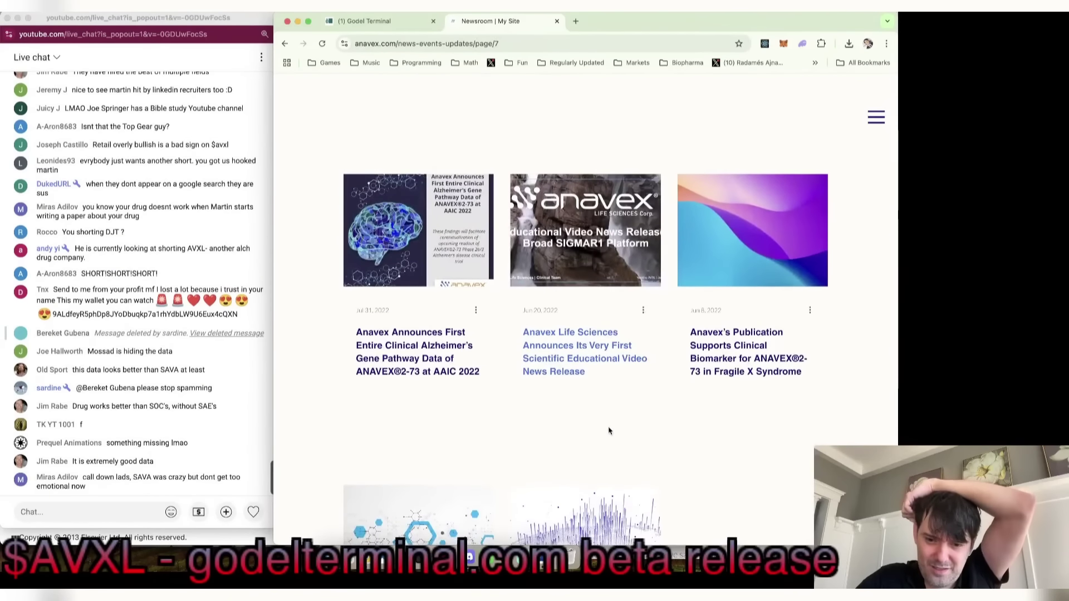
scroll(609, 431, "down", 1)
scroll(609, 430, "down", 5)
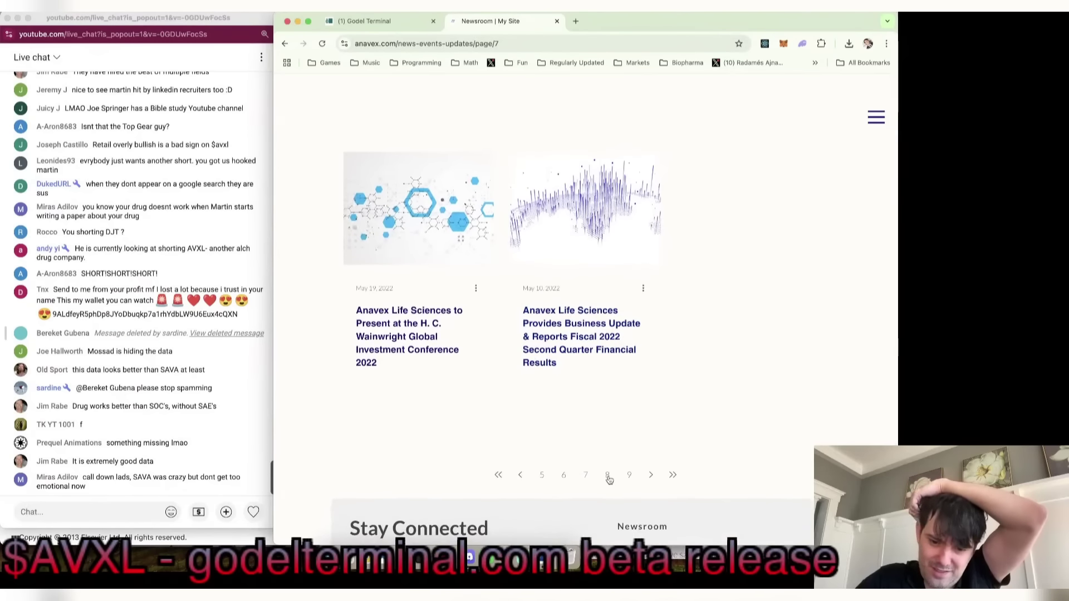
- Look through the older Anavex newsroom headlines on pages 8 and 9
left_click(607, 475)
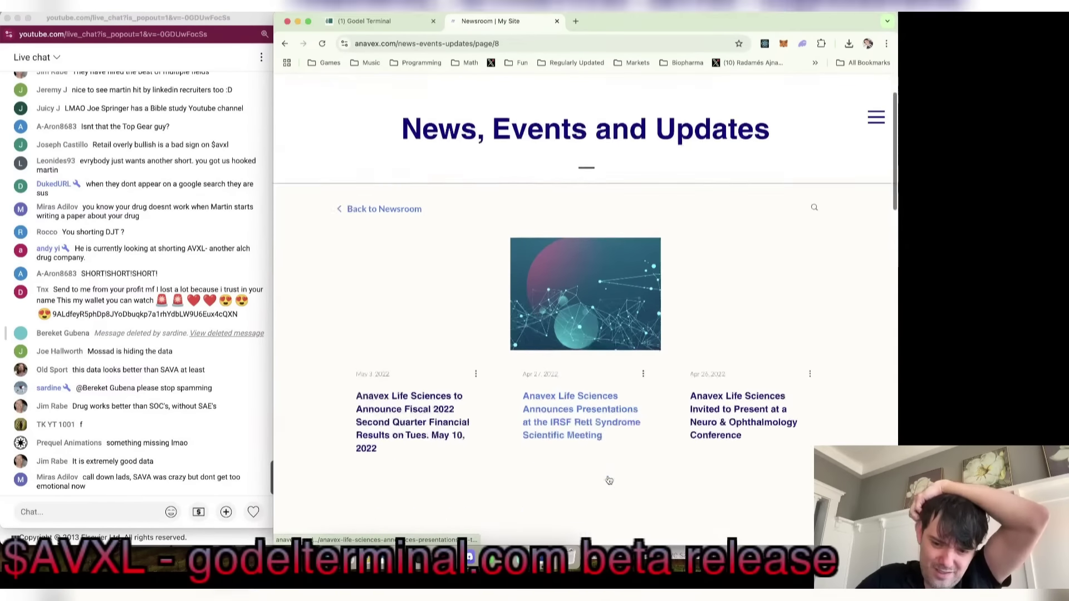
scroll(609, 480, "down", 7)
scroll(608, 480, "down", 5)
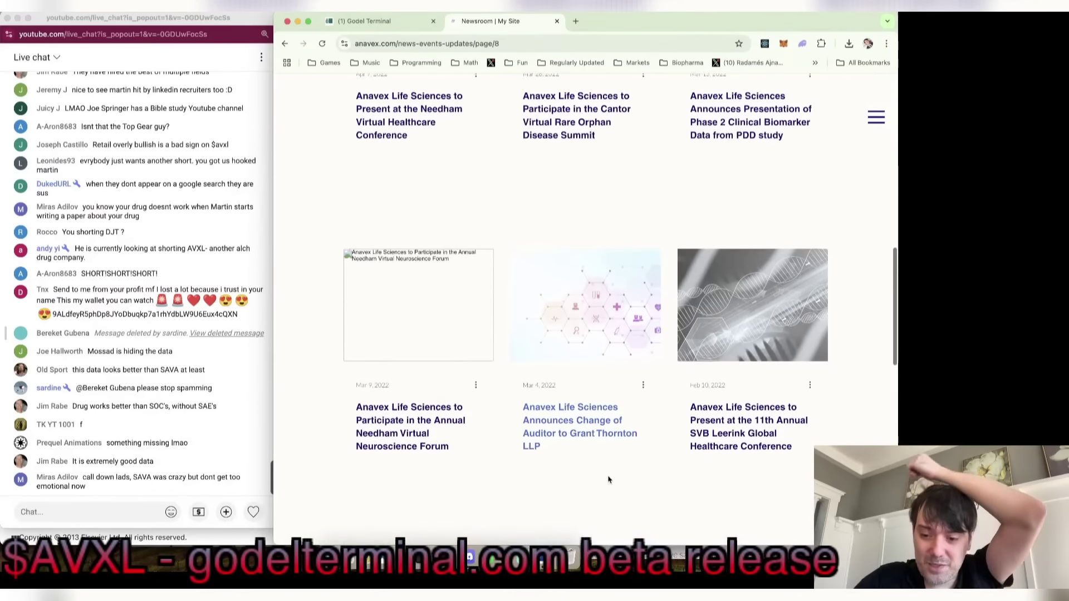
scroll(609, 479, "down", 8)
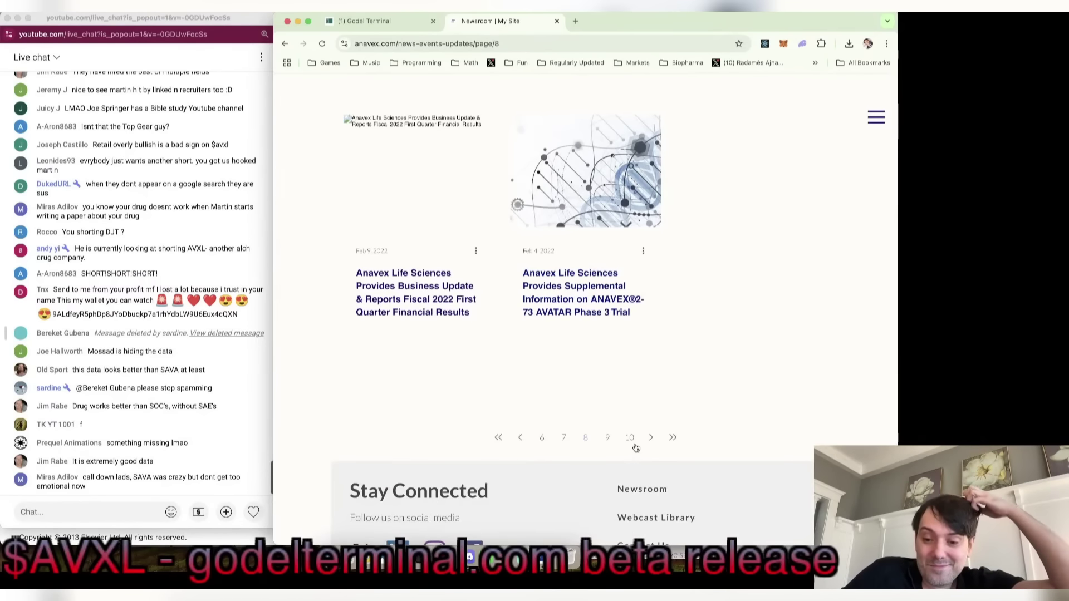
left_click(607, 437)
scroll(604, 442, "down", 6)
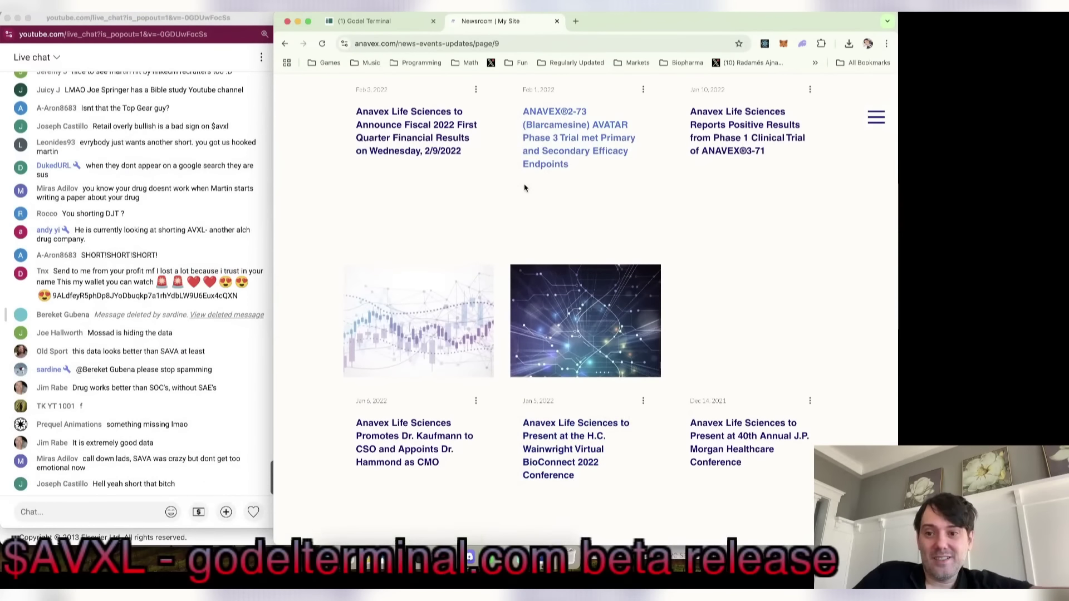
- Open Seeking Alpha's Anavex Phase 2b/3 update in a new window and follow its link to the additional P2b/3 trial data article
key("super+n")
type("seekingalpha")
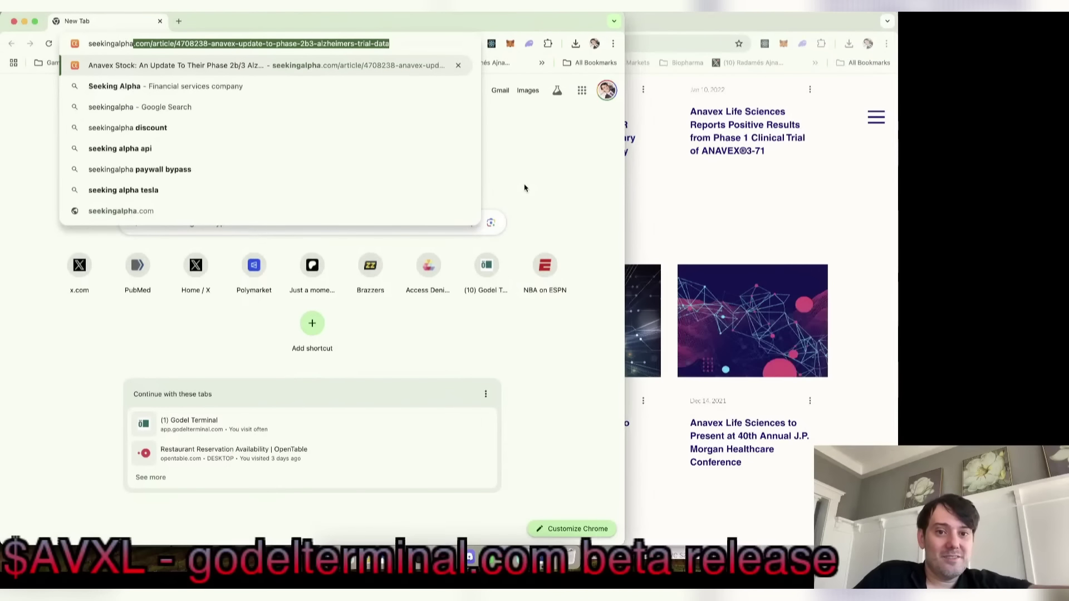
key("Return")
left_click_drag(242, 29, 502, 33)
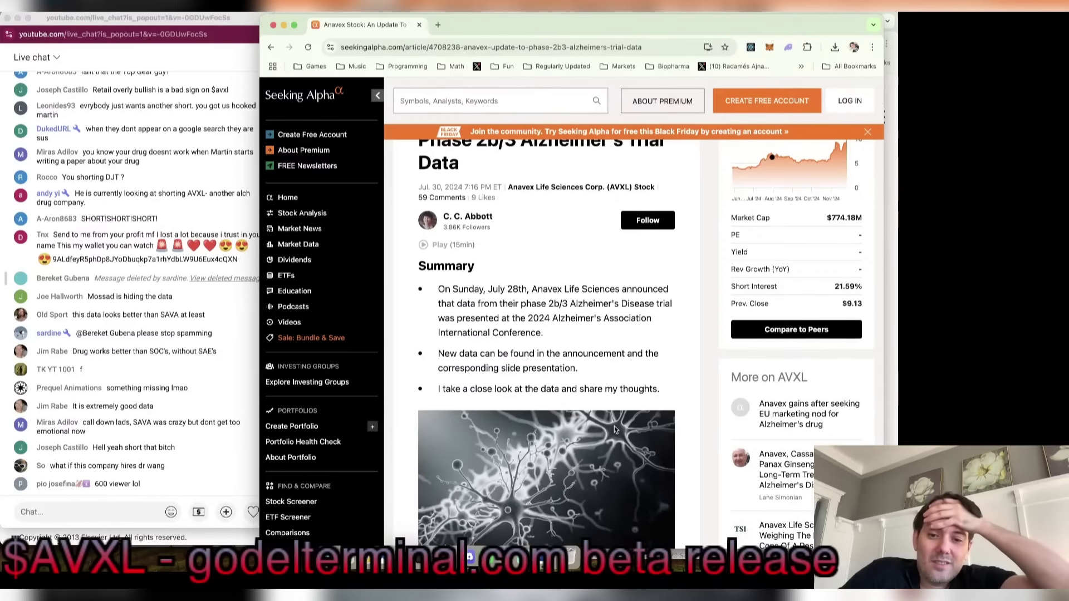
scroll(614, 427, "down", 3)
left_click(561, 489, "shift")
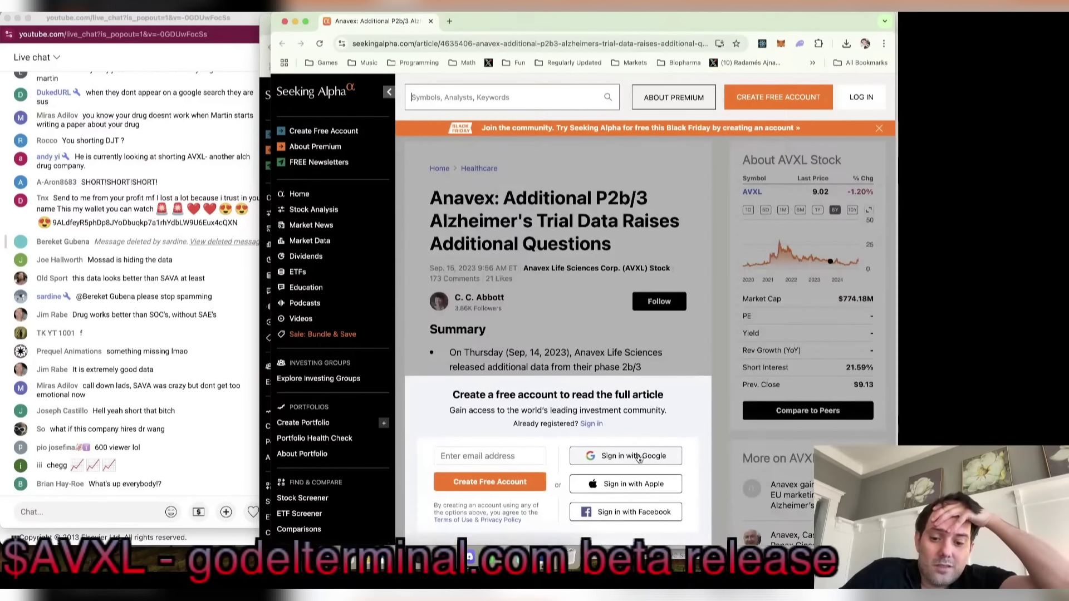
- Sign in to Seeking Alpha with the saved Google account and dismiss the Black Friday banner
left_click(640, 457)
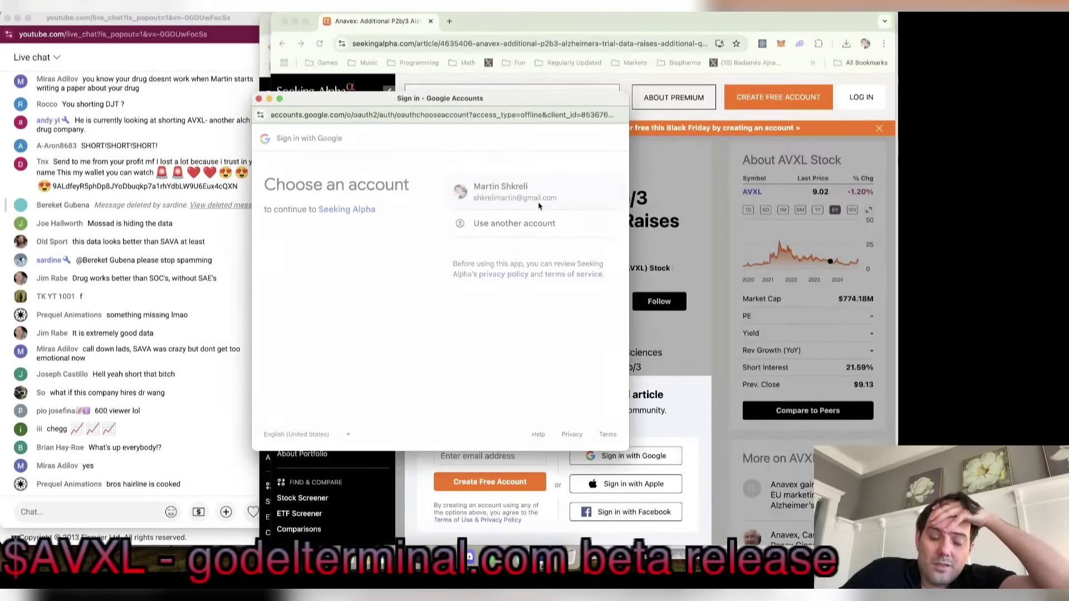
left_click(539, 204)
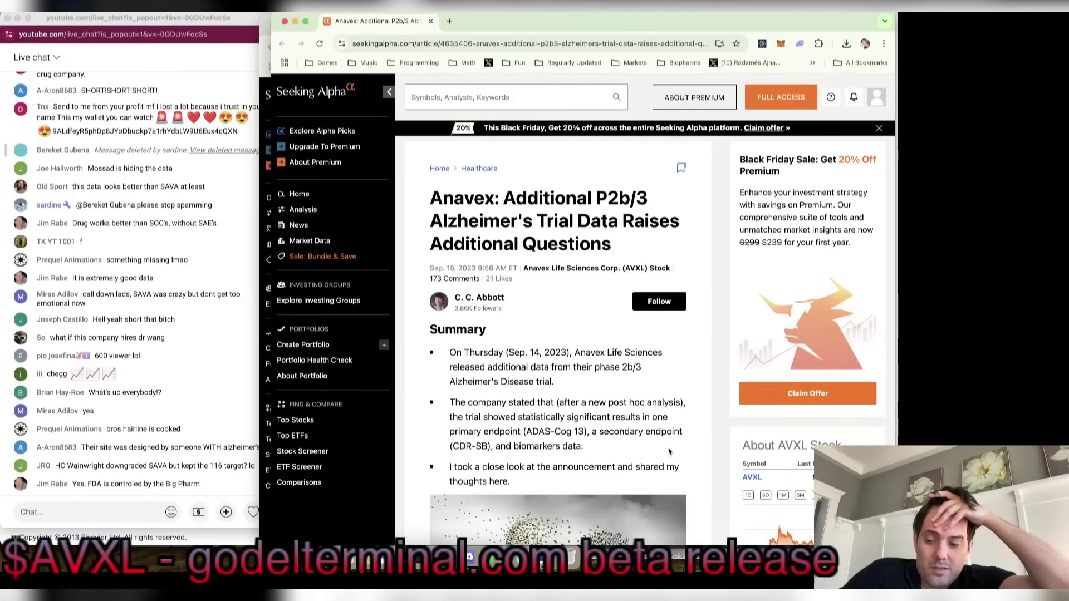
left_click(879, 129)
- Read the article through the trial design and open its linked Seeking Alpha coverage of the Dec 1, 2022 topline data in a new window
scroll(616, 464, "down", 1)
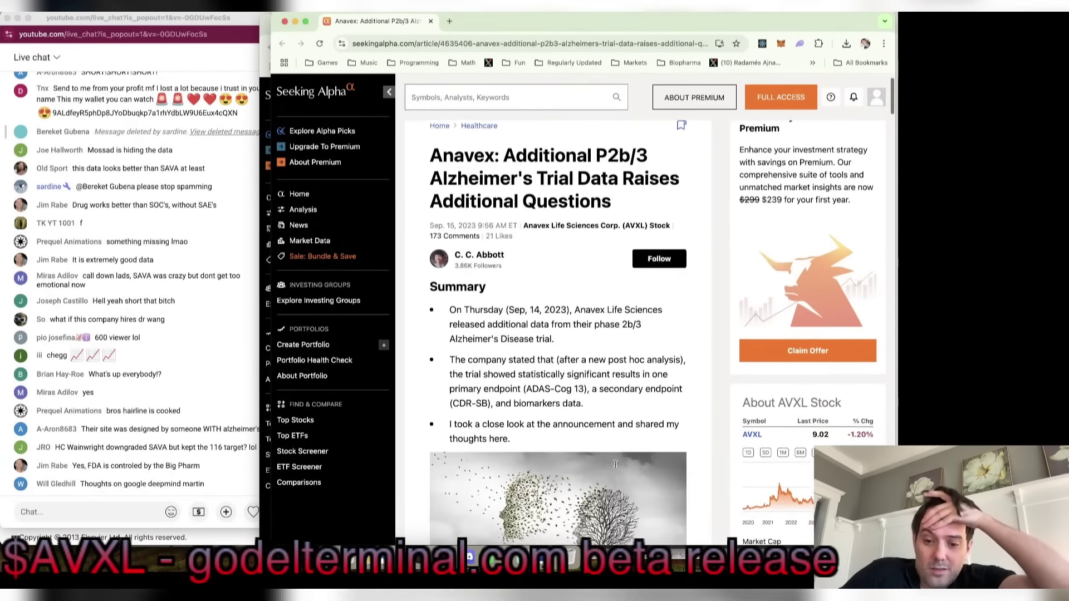
scroll(615, 464, "down", 4)
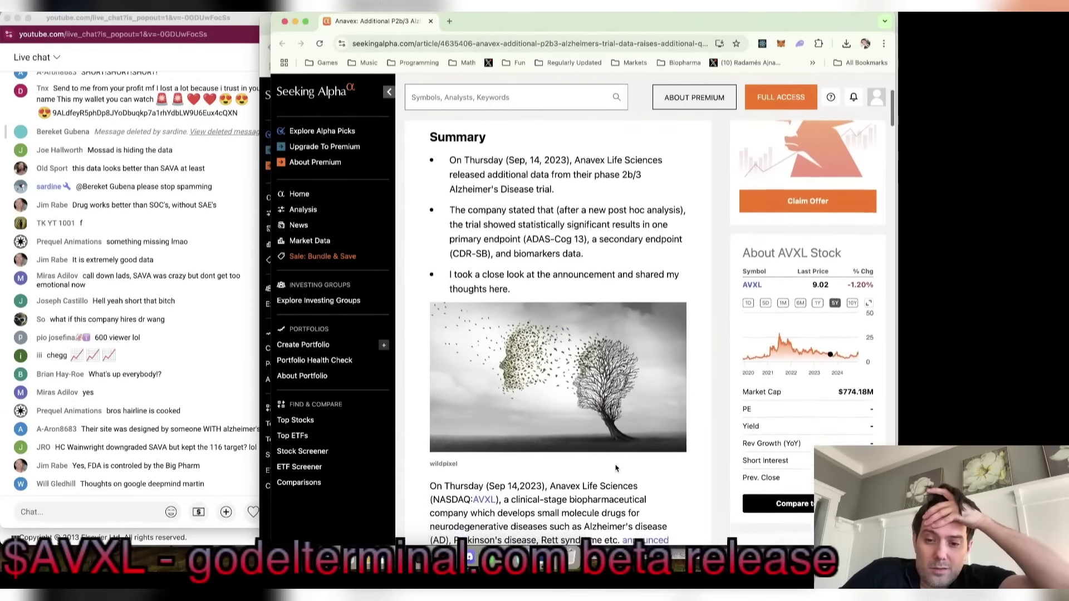
scroll(615, 468, "down", 1)
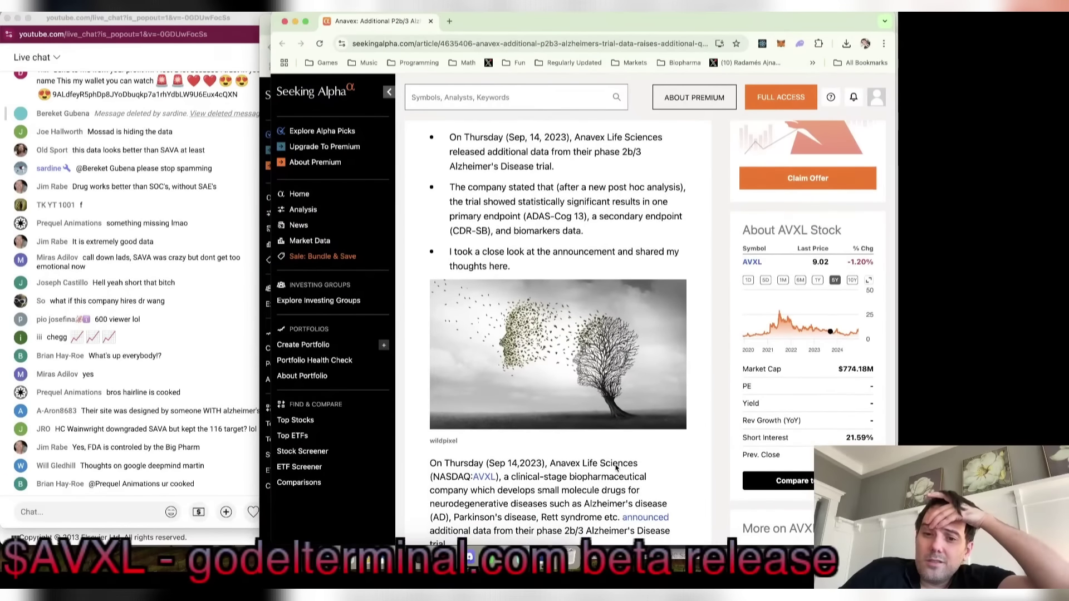
scroll(616, 469, "down", 6)
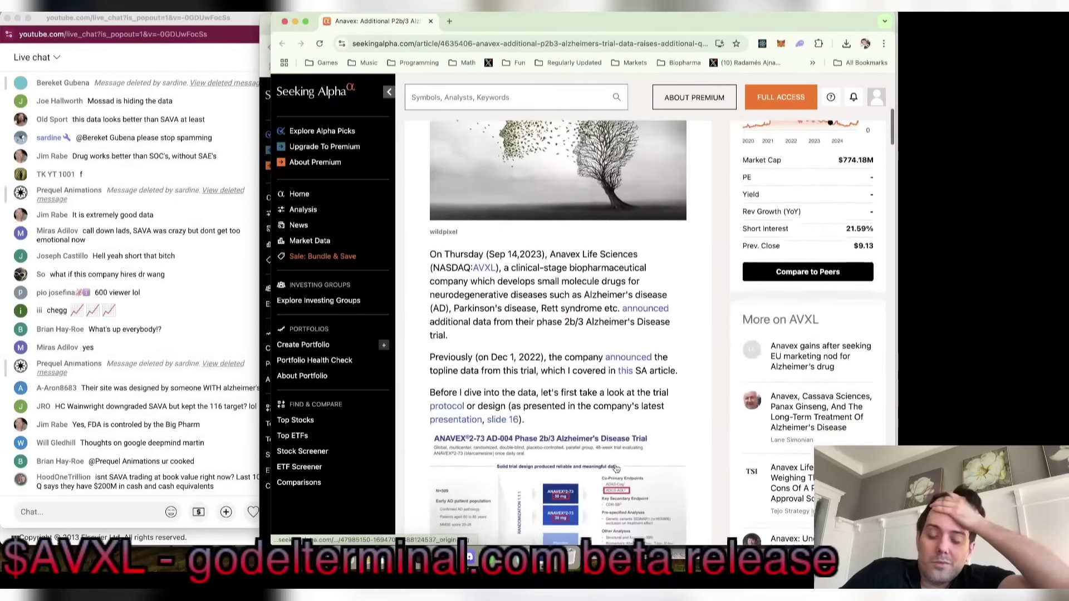
scroll(616, 468, "down", 1)
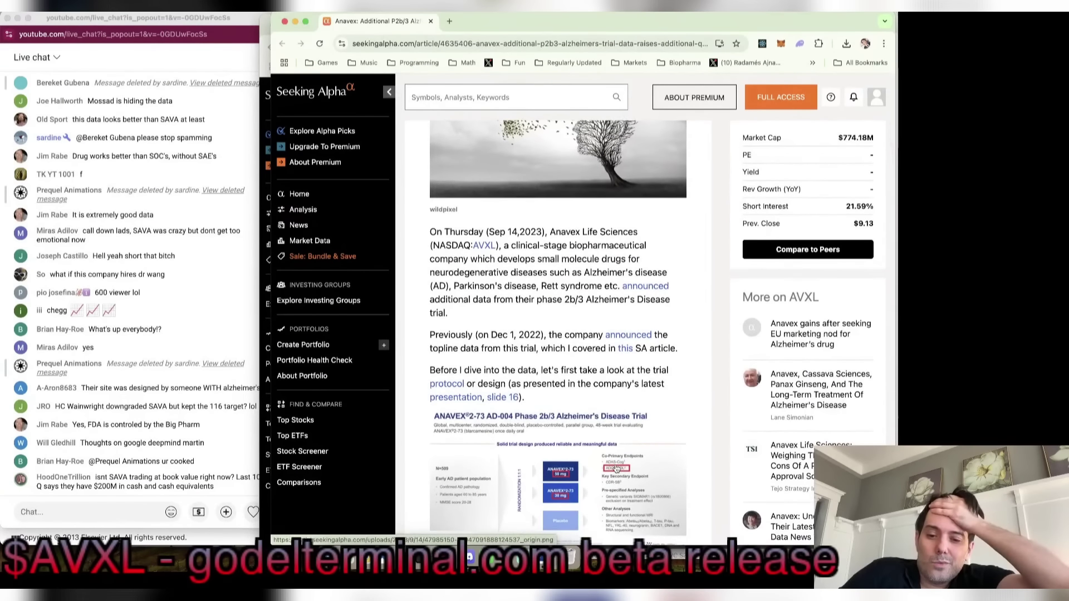
scroll(616, 469, "down", 2)
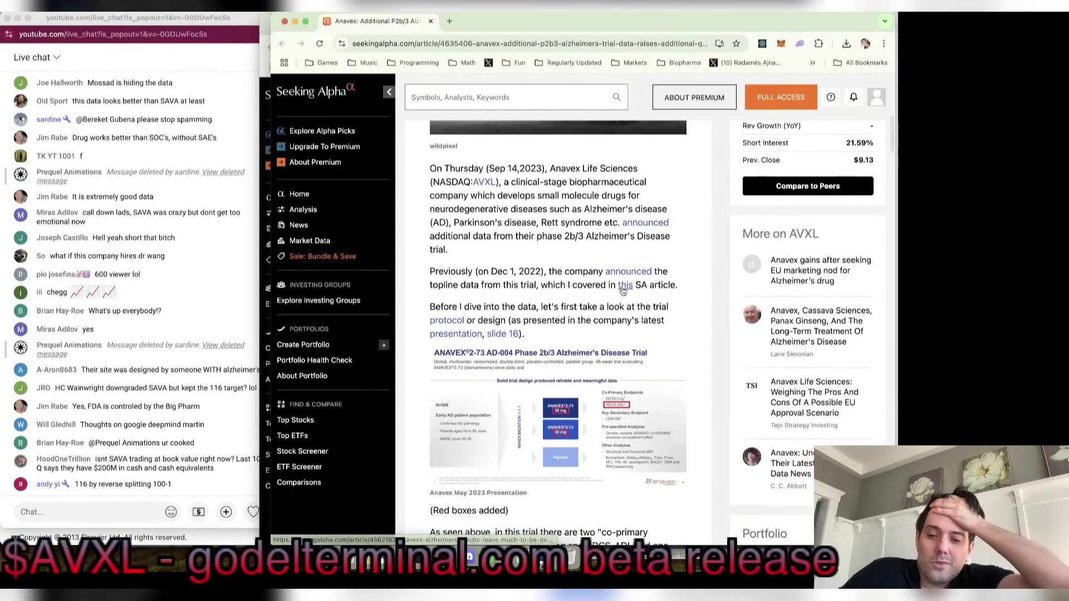
right_click(627, 287)
left_click(668, 302)
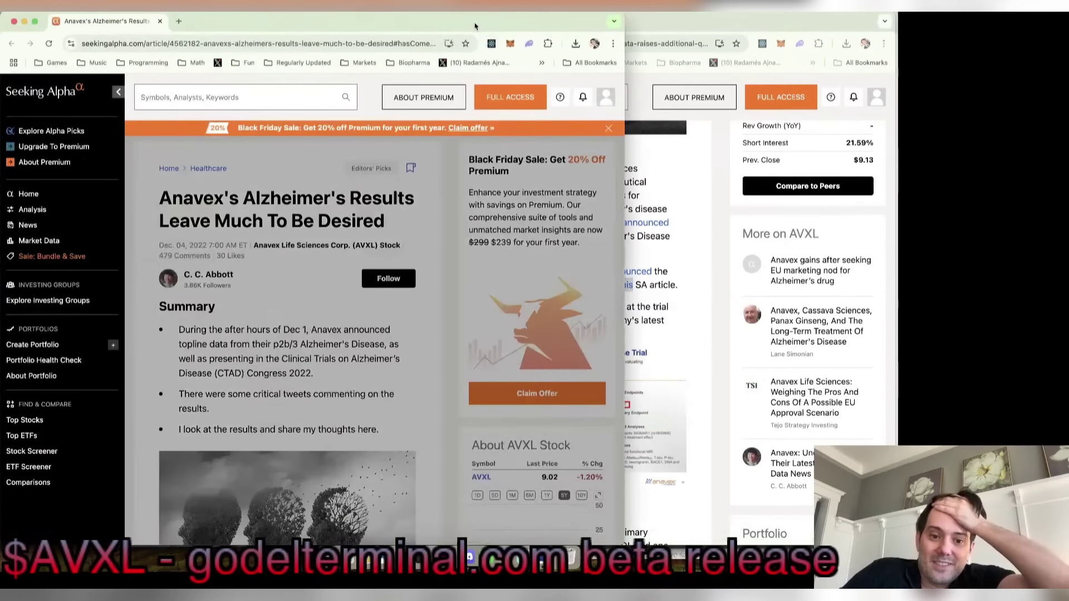
left_click_drag(467, 21, 726, 19)
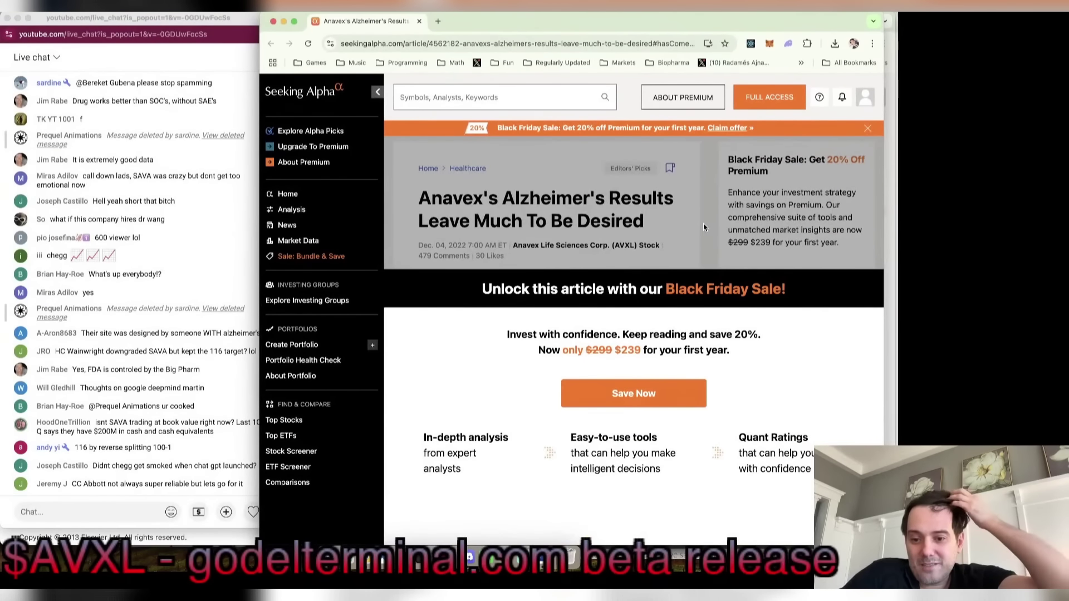
- Dismiss the Black Friday banner and reload the article on Anavex's Alzheimer's results
left_click(867, 127)
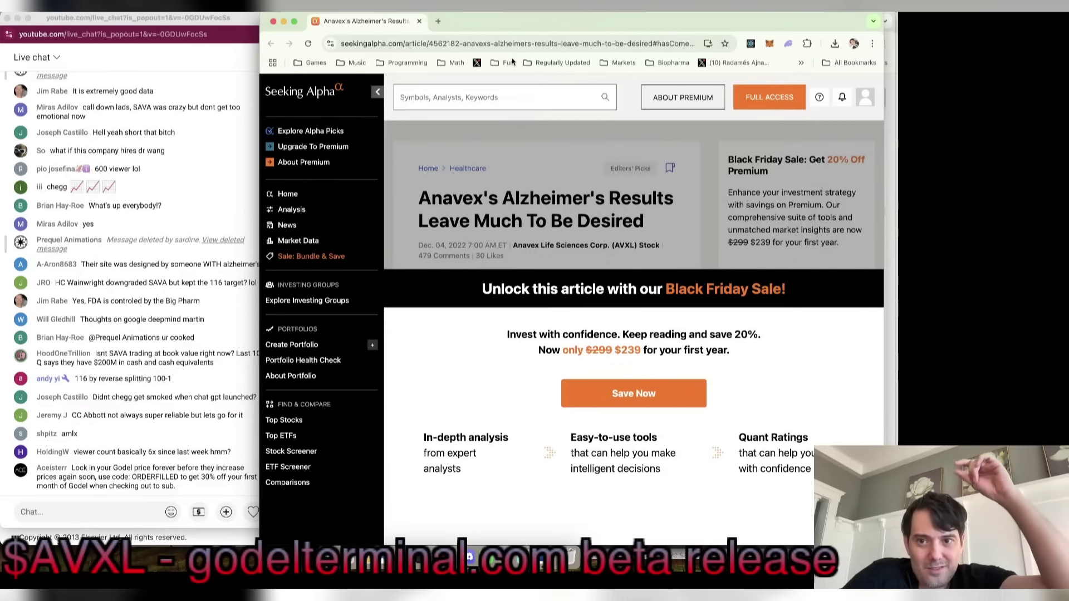
left_click(506, 42)
key("Return")
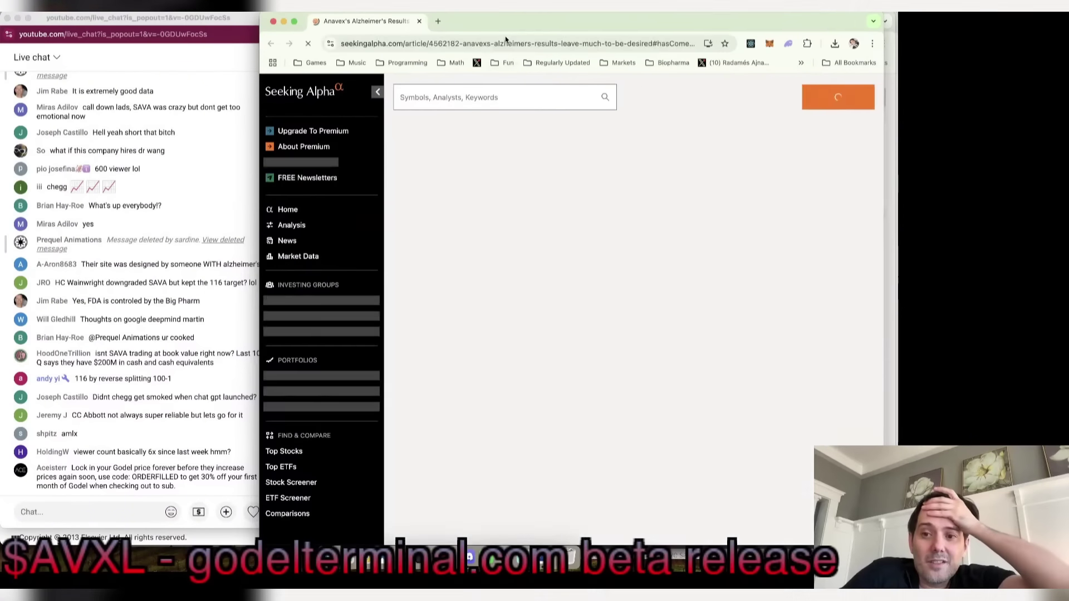
- Remove the #hasComeFromMpArticle=false suffix from the article's address and load the shortened address
left_click(635, 39)
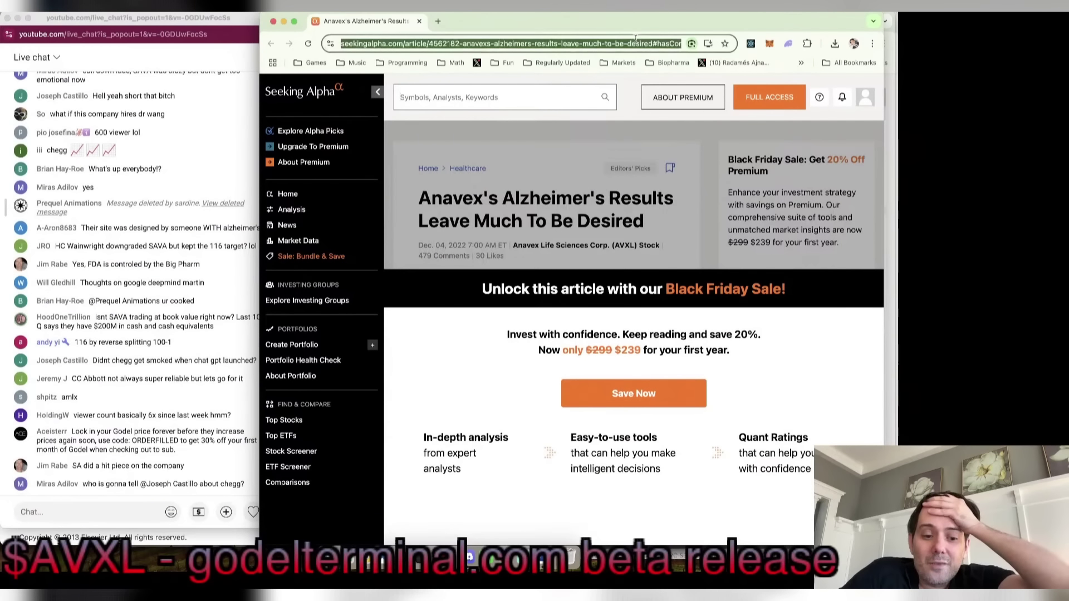
key("Right")
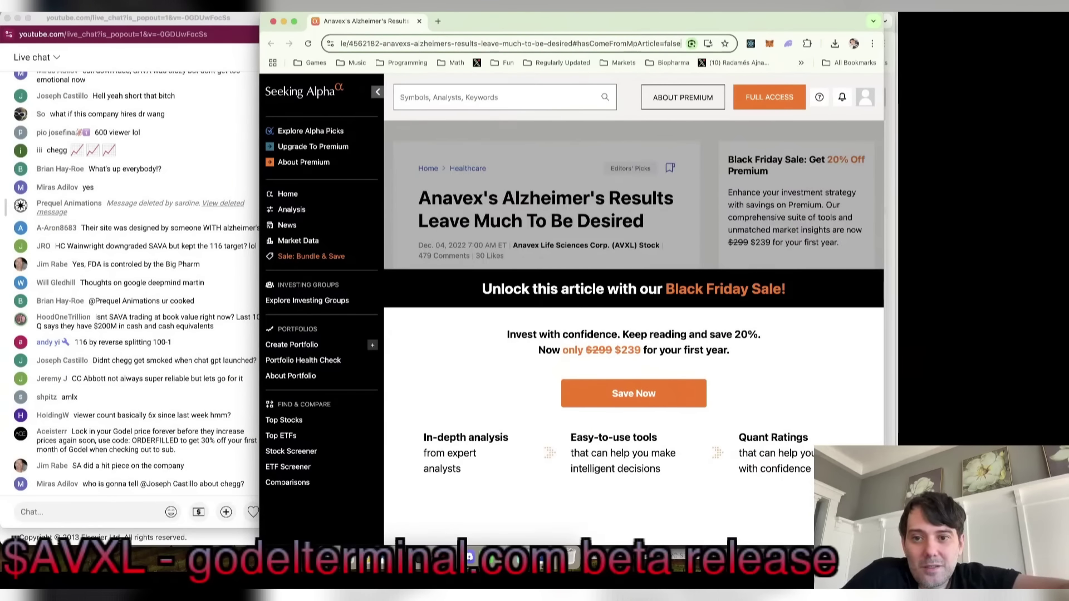
key("BackSpace")
key("BackSpace")
key("BackSpace")
key("BackSpace")
key("BackSpace")
key("BackSpace")
key("BackSpace")
key("BackSpace")
key("BackSpace")
key("BackSpace")
key("BackSpace")
key("BackSpace")
key("BackSpace")
key("BackSpace")
key("BackSpace")
key("BackSpace")
key("BackSpace")
key("BackSpace")
key("BackSpace")
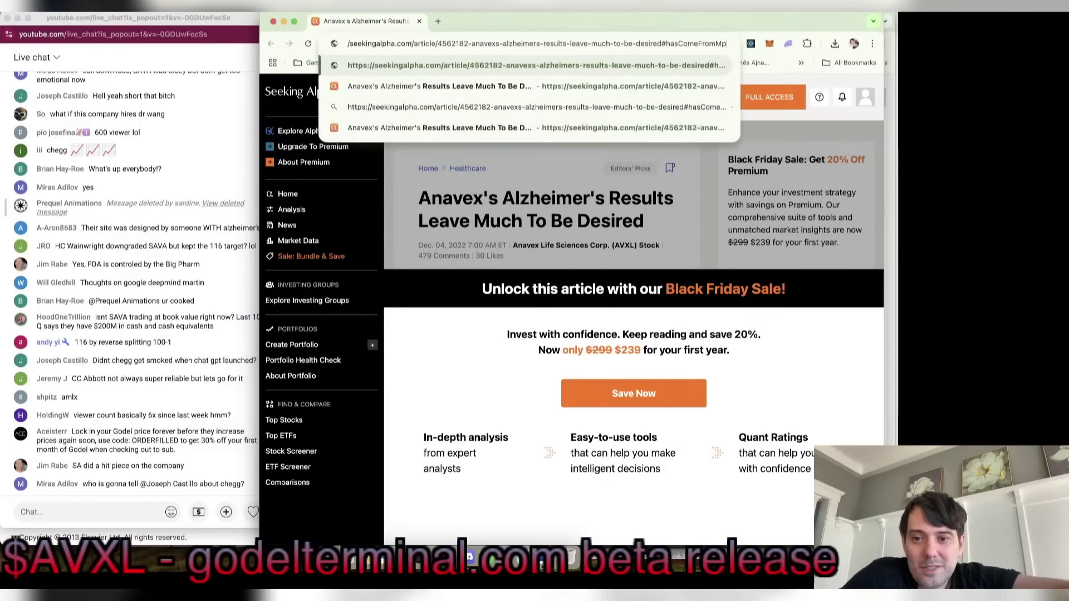
key("BackSpace")
key("BackSpace")
key("BackSpace")
key("BackSpace")
key("Return")
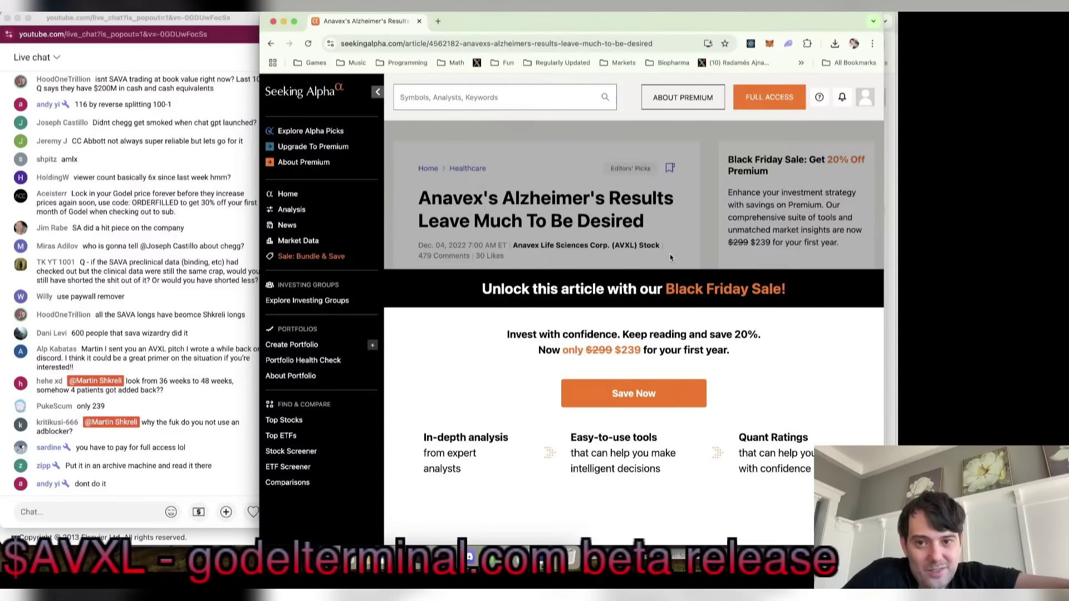
- Copy the article's address and open archive.is in a new tab
key("super+l")
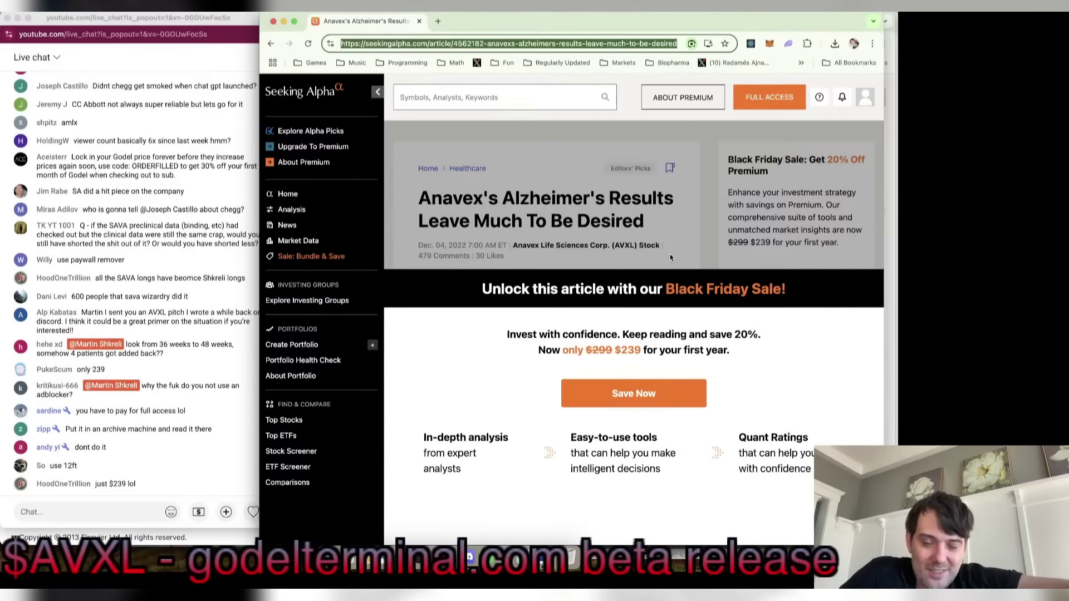
left_click(439, 22)
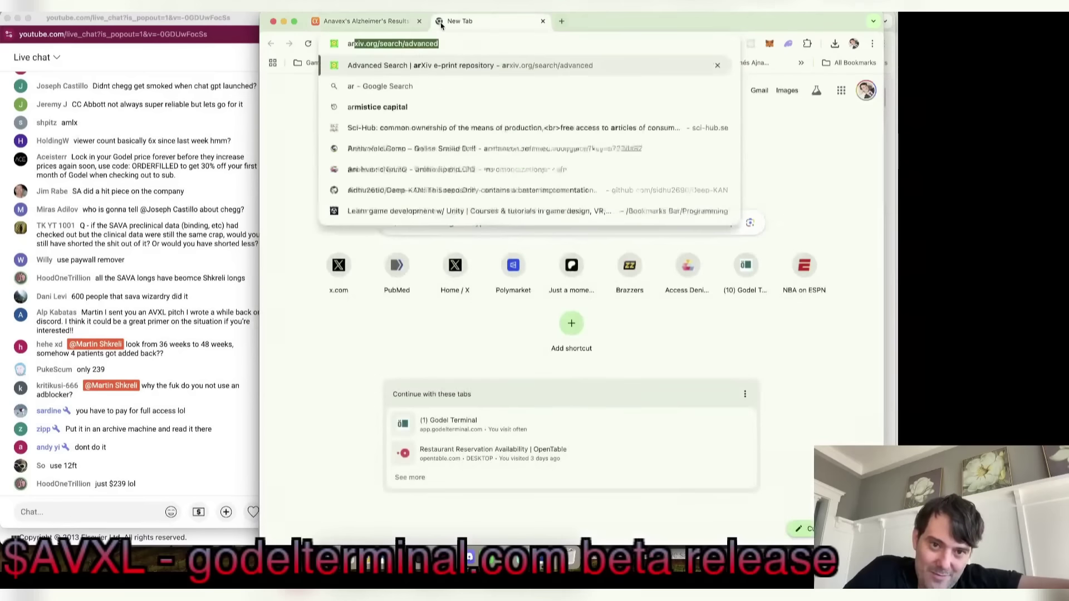
type("archive")
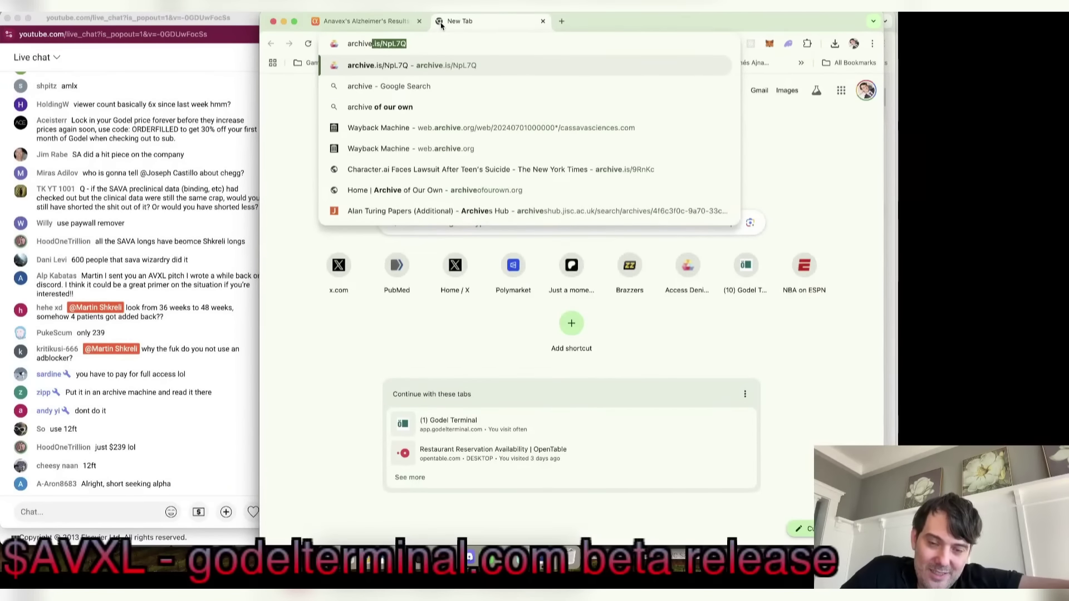
key("Right")
key("BackSpace")
key("BackSpace")
key("BackSpace")
key("BackSpace")
key("BackSpace")
key("BackSpace")
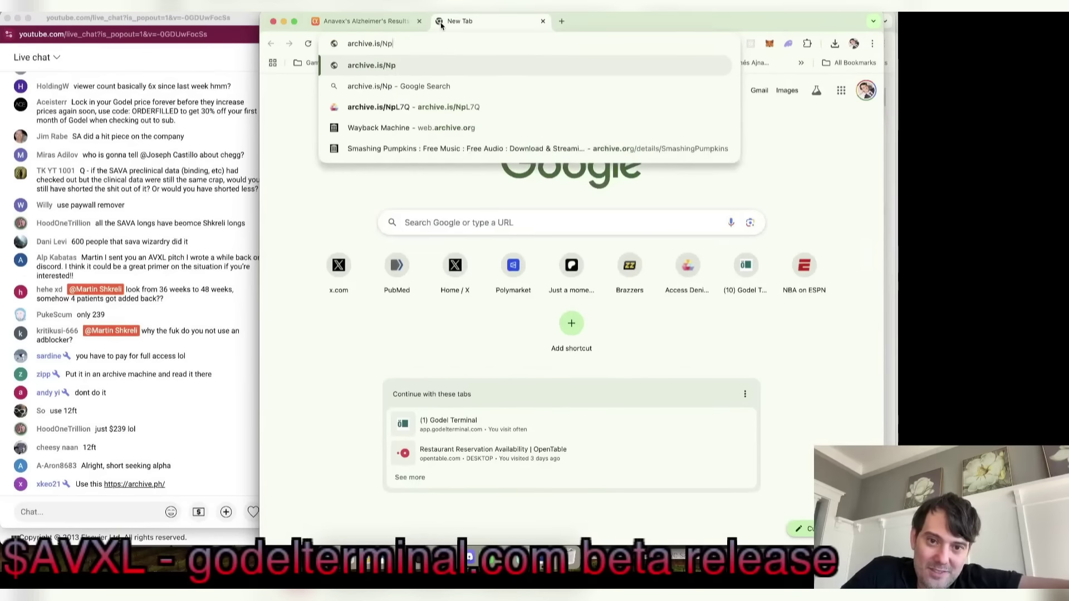
key("Return")
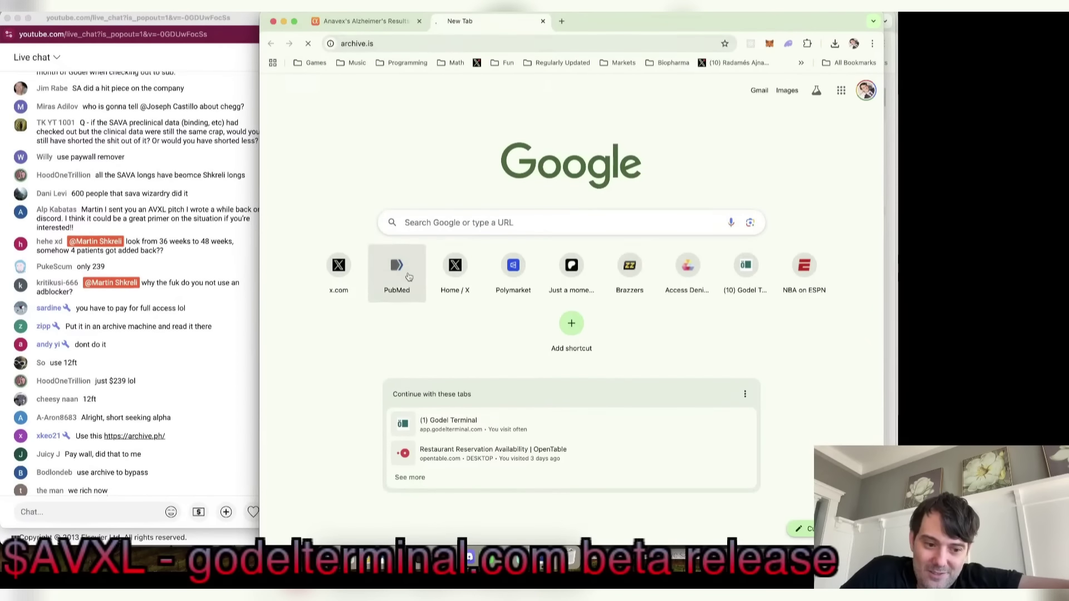
- Submit the copied Seeking Alpha address to archive.today and dismiss the notice over the archived snapshot
left_click(511, 228)
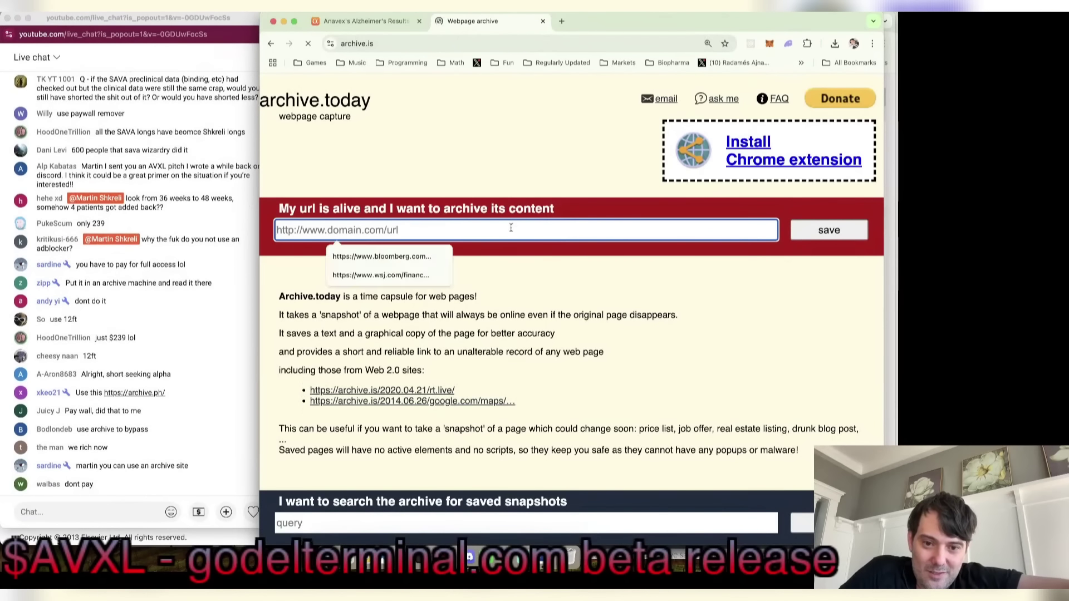
key("super+v")
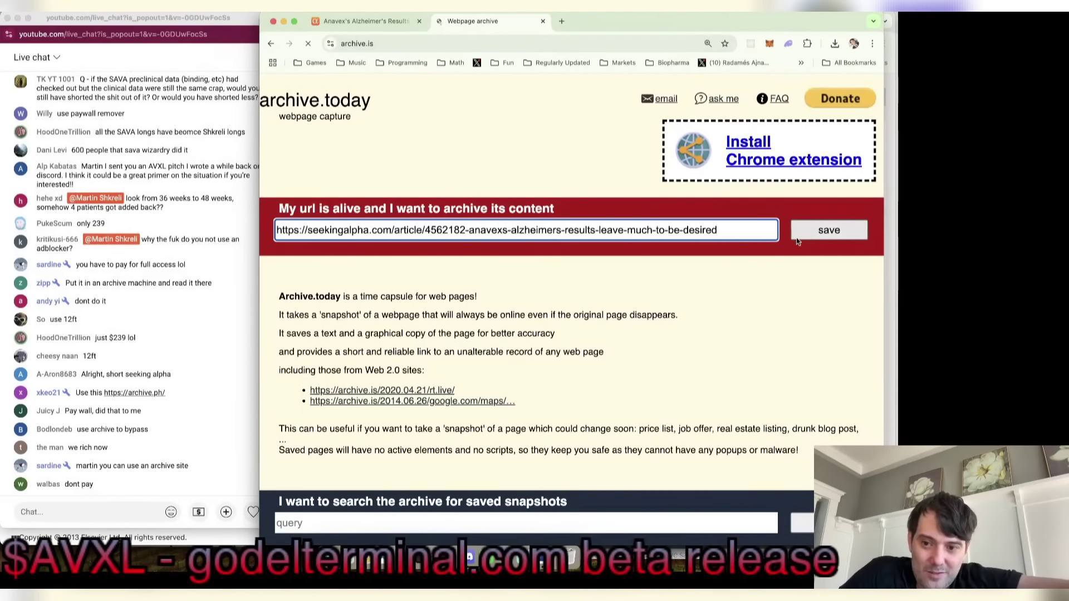
left_click(829, 230)
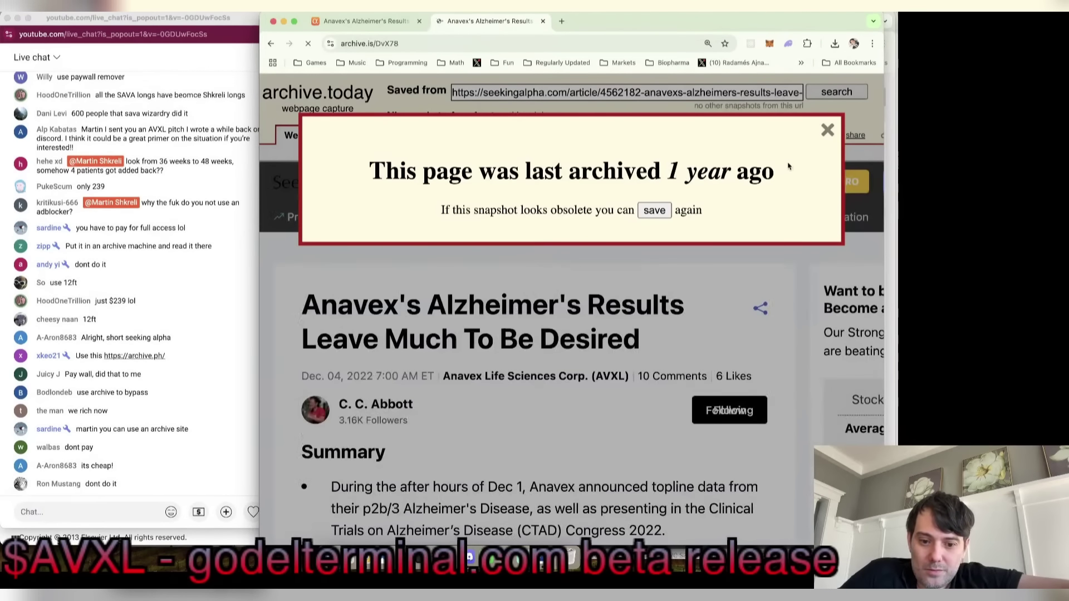
left_click(827, 130)
- Read the archived article's summary, the critical tweet about AVXL and the "Changed" Endpoints section up to the current primary outcome measures
scroll(698, 333, "down", 10)
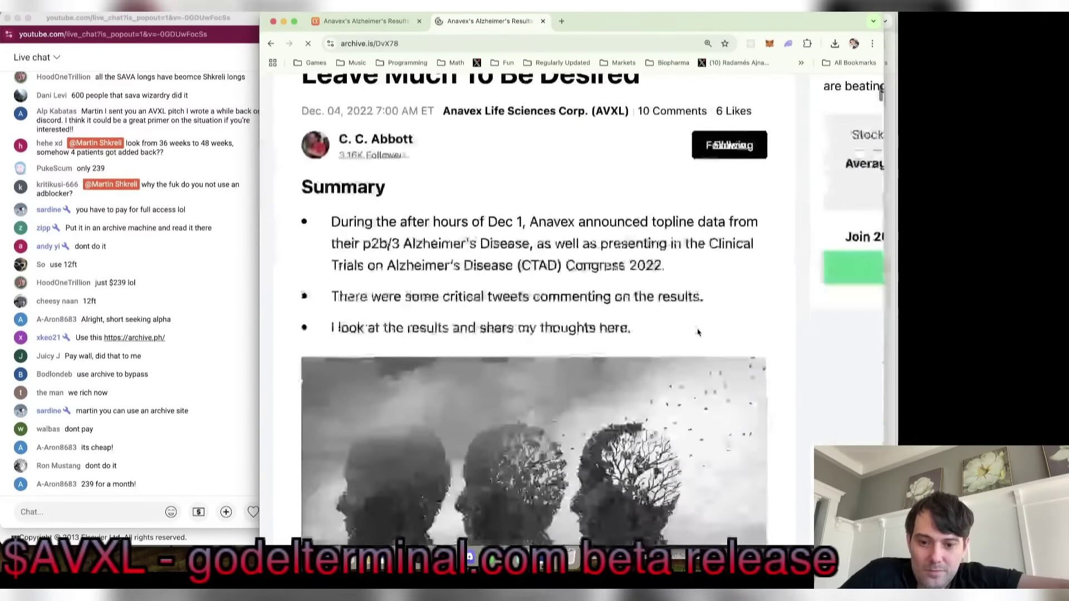
scroll(698, 332, "down", 5)
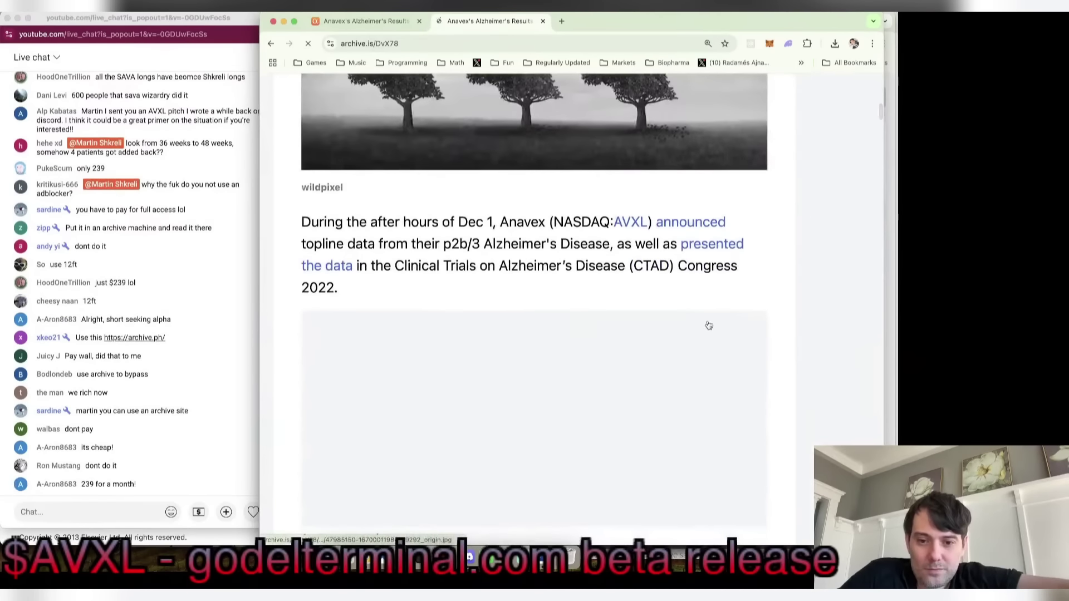
scroll(724, 317, "down", 7)
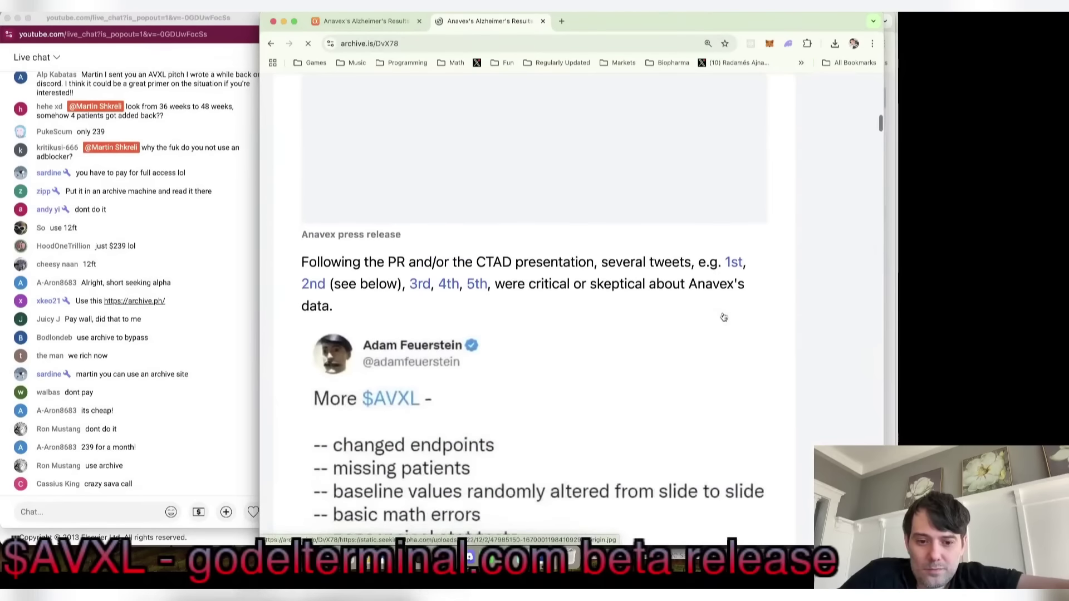
scroll(724, 316, "down", 2)
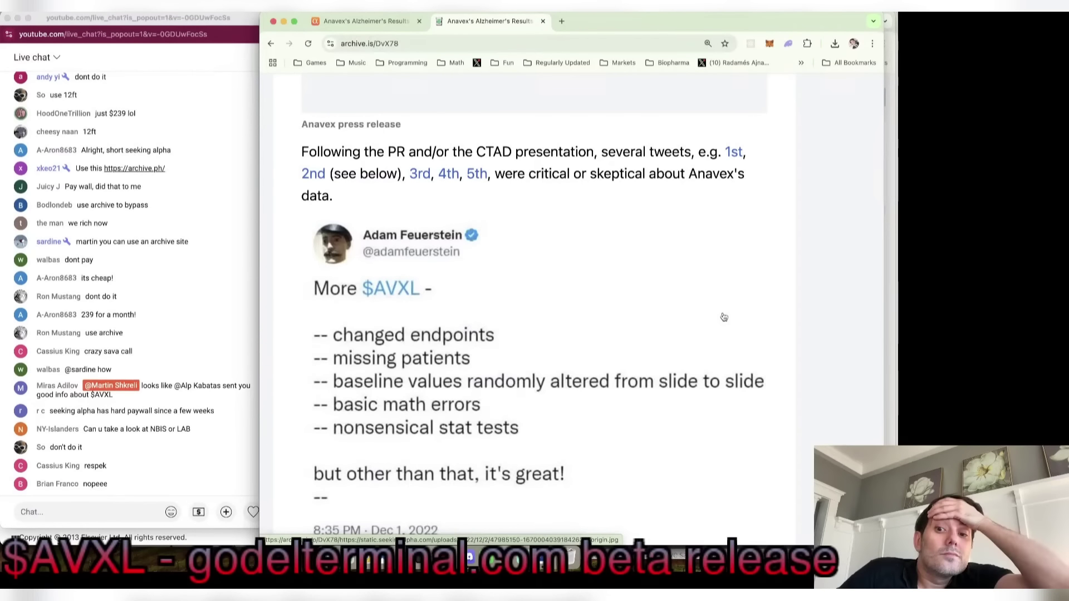
scroll(724, 318, "down", 8)
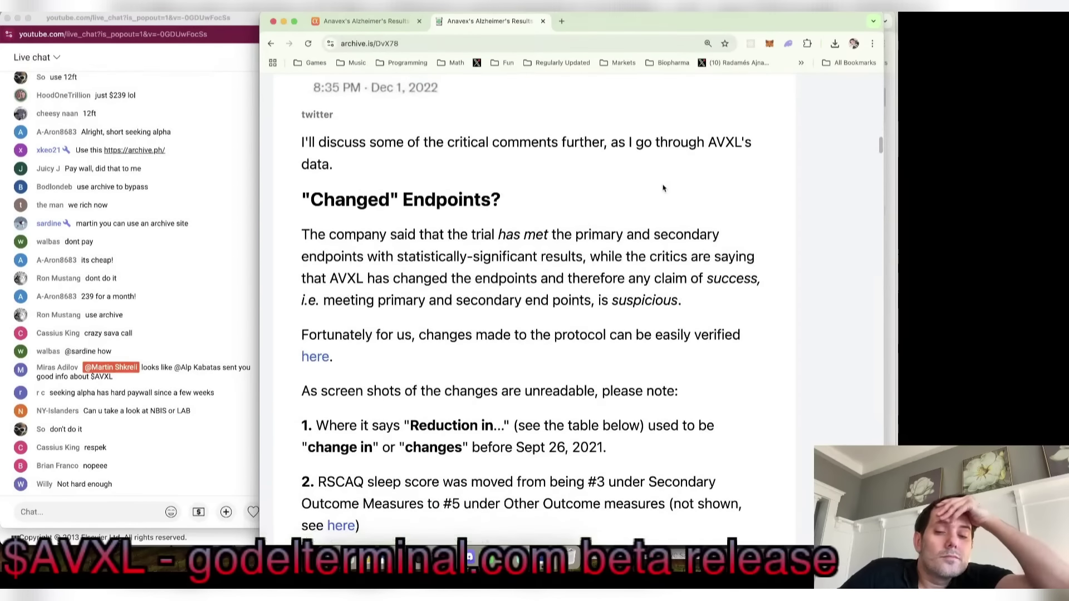
left_click_drag(579, 278, 792, 335)
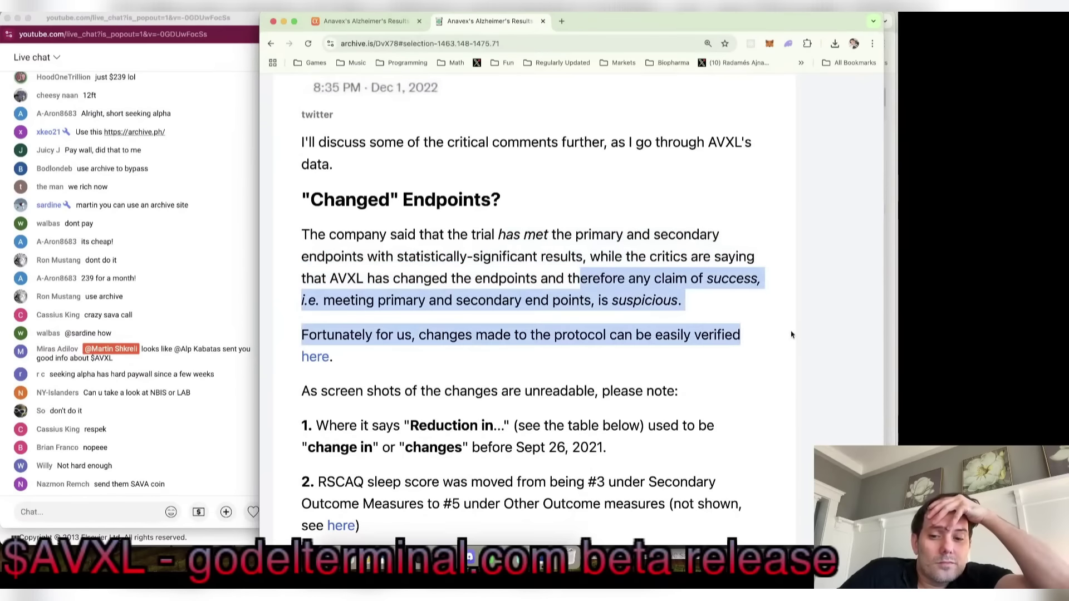
left_click(589, 412)
scroll(588, 409, "down", 3)
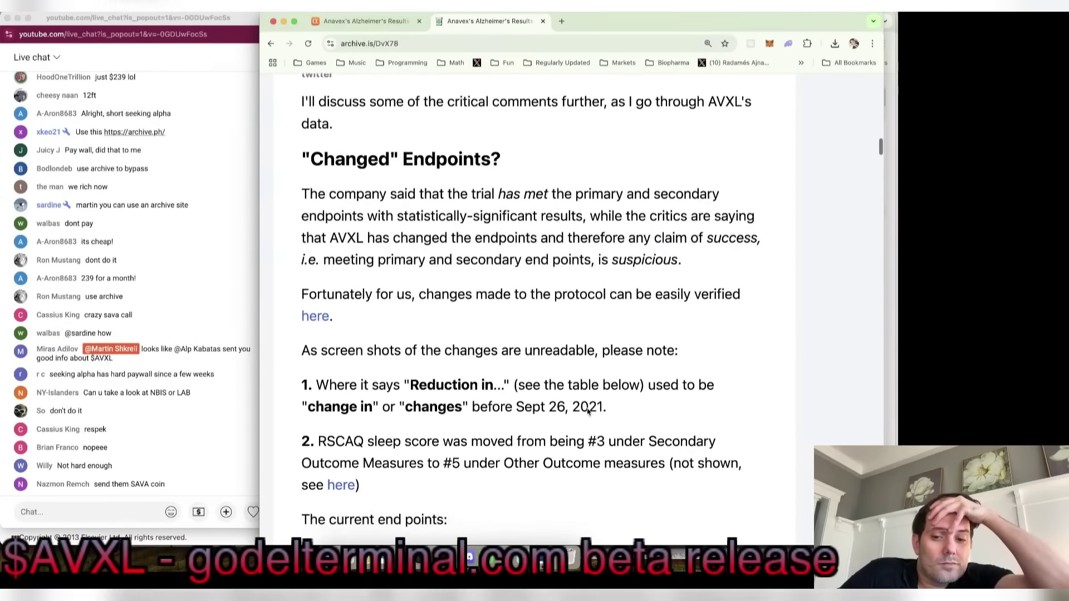
scroll(588, 409, "down", 5)
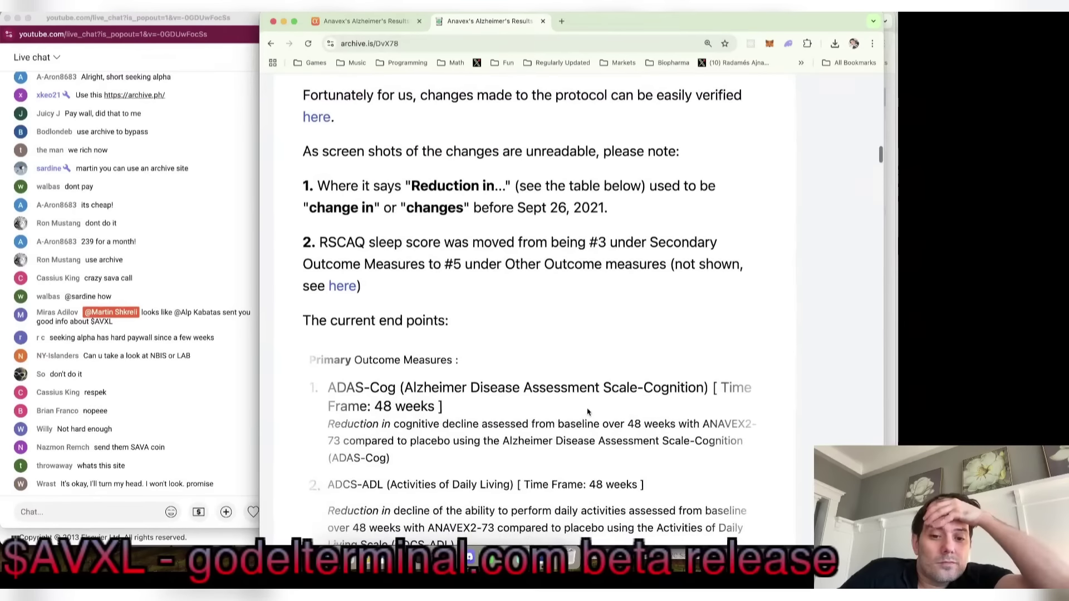
scroll(587, 411, "down", 3)
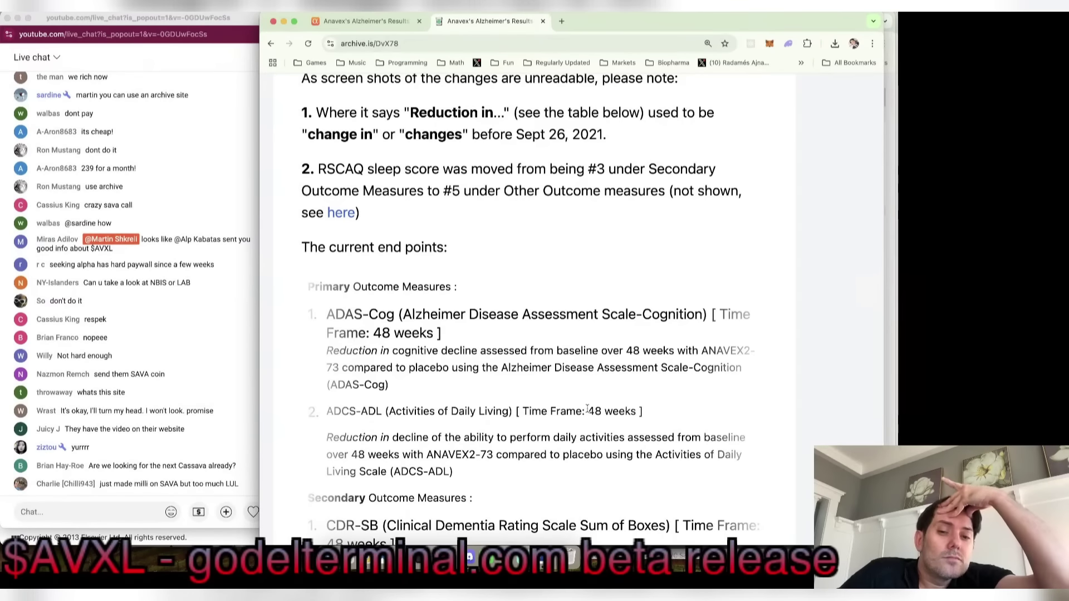
- Examine the article's section on the Phase 2B/3 endpoint claims and compare it with the listed primary and secondary outcome measures
scroll(587, 410, "down", 10)
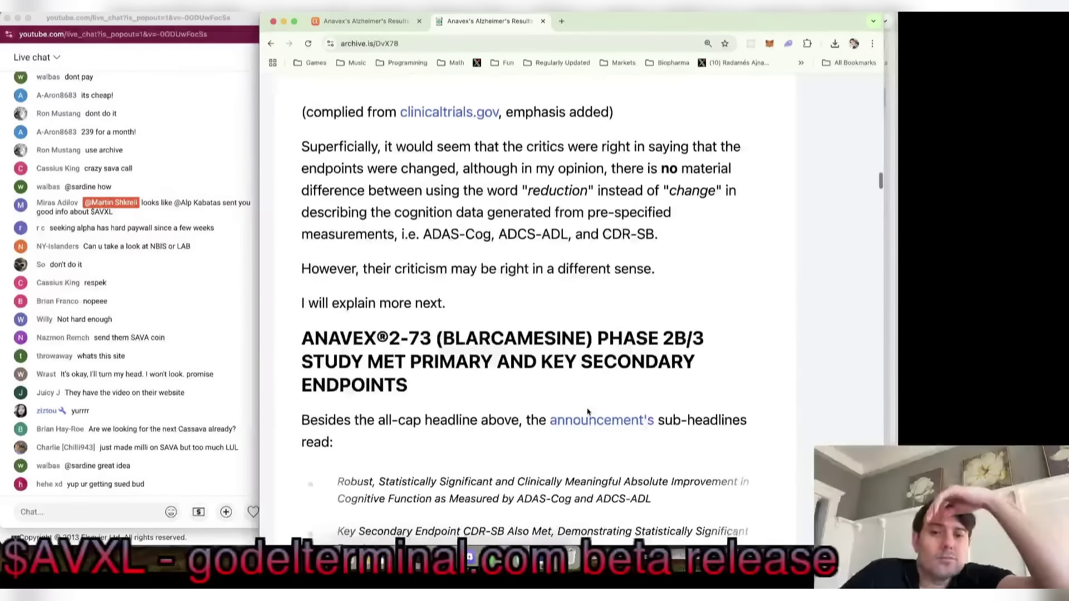
scroll(588, 411, "down", 2)
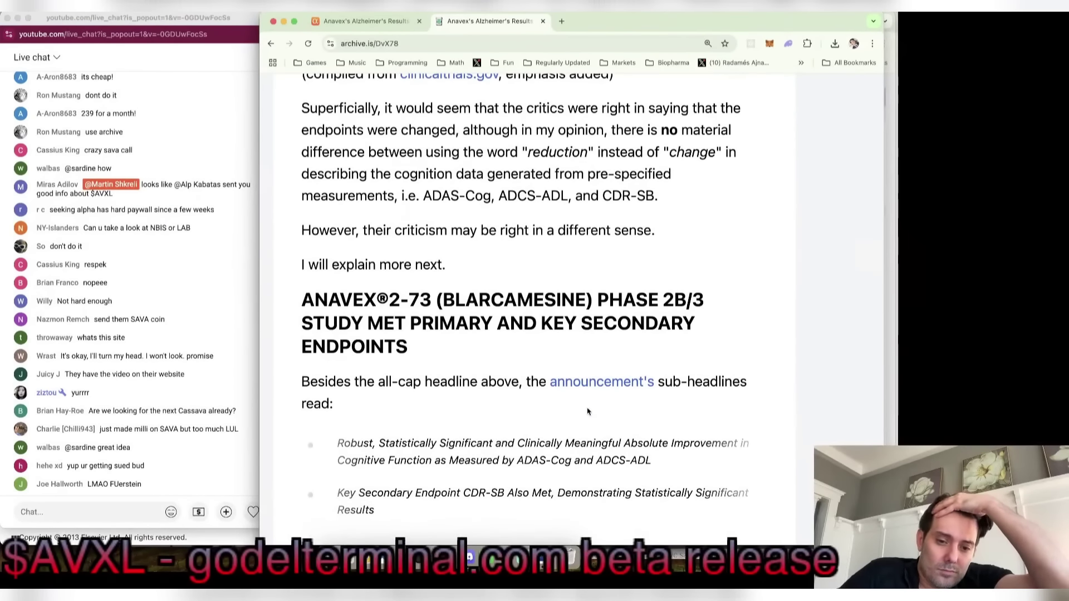
scroll(588, 411, "down", 1)
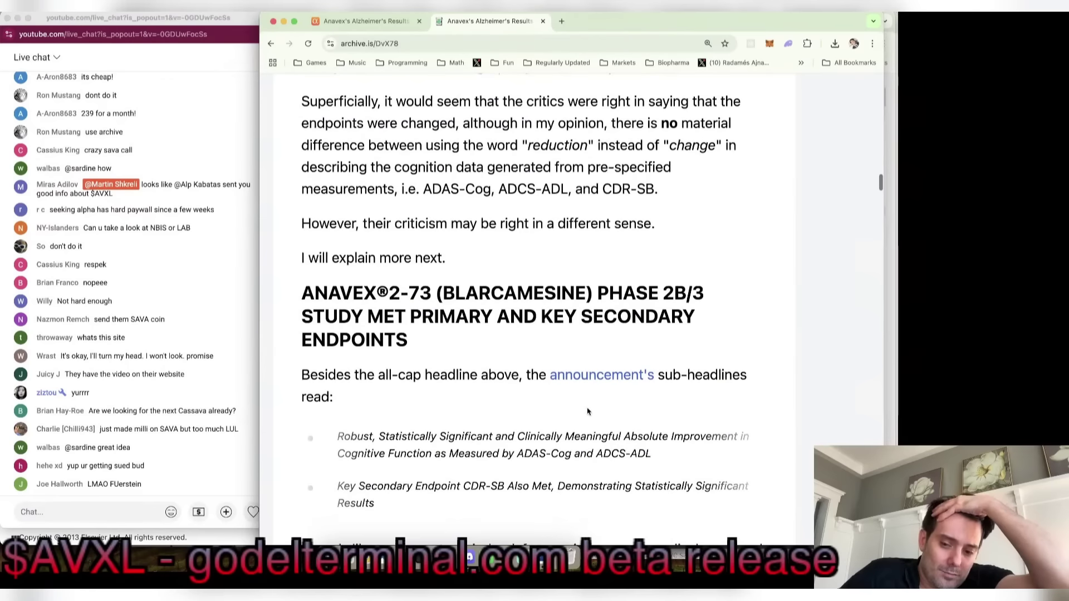
scroll(588, 411, "down", 10)
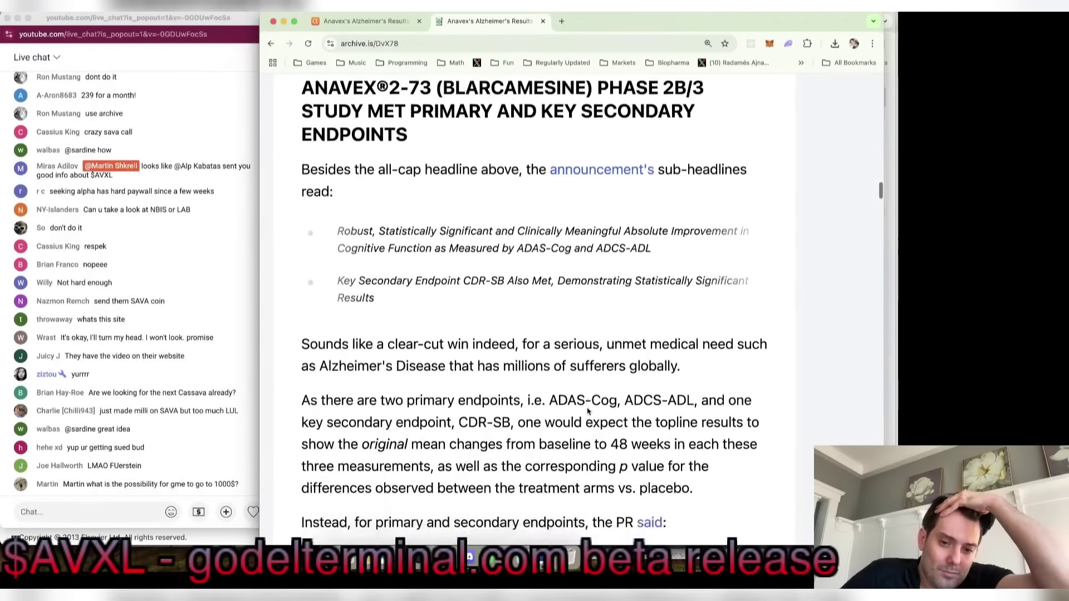
scroll(587, 411, "down", 1)
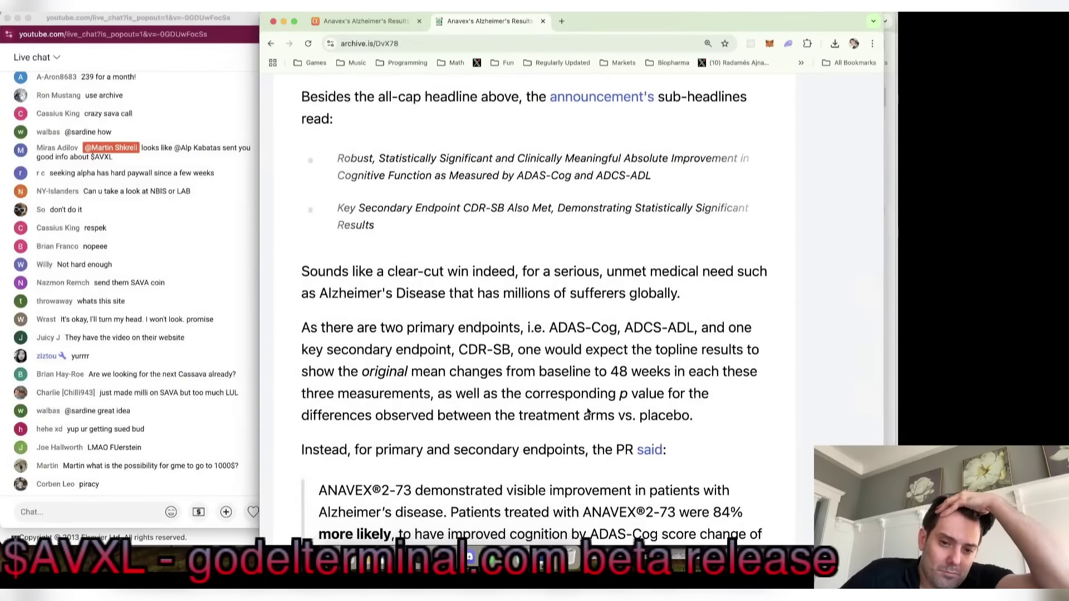
scroll(588, 411, "down", 3)
scroll(588, 411, "down", 6)
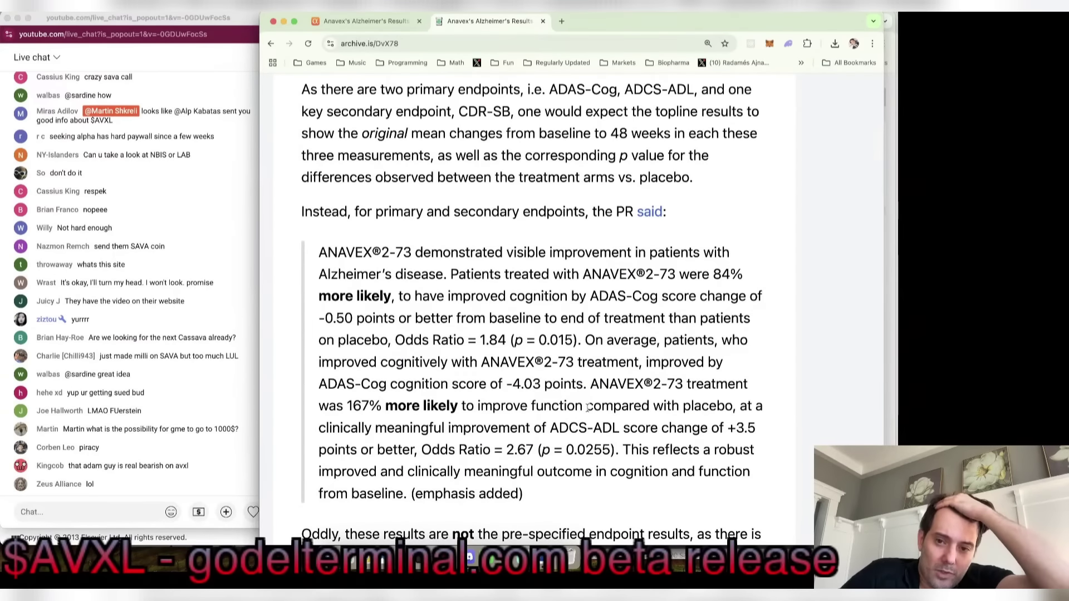
scroll(588, 411, "up", 10)
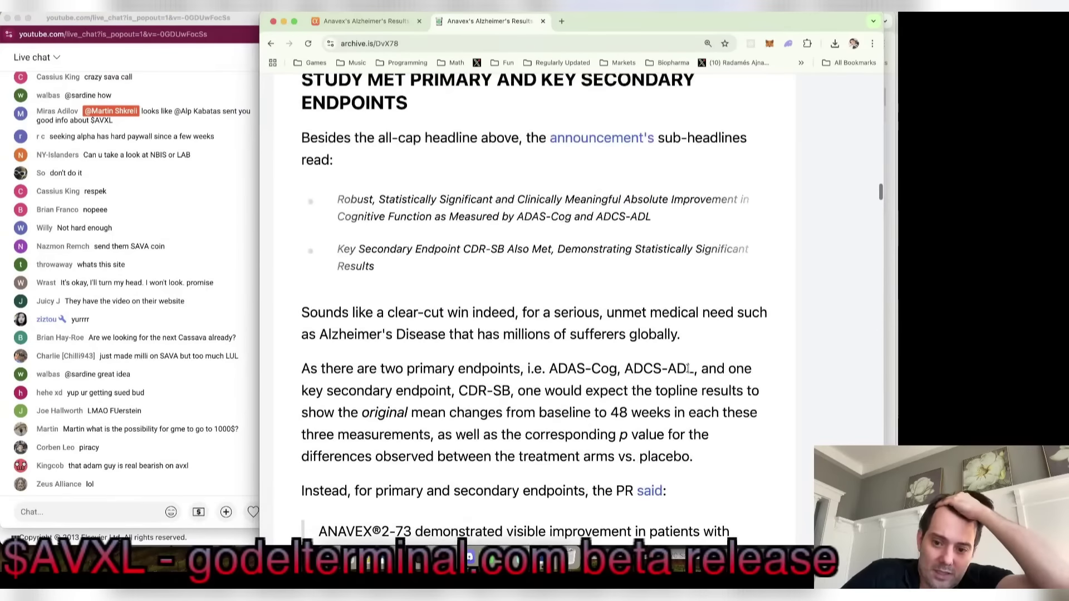
double_click(688, 368)
scroll(668, 370, "up", 18)
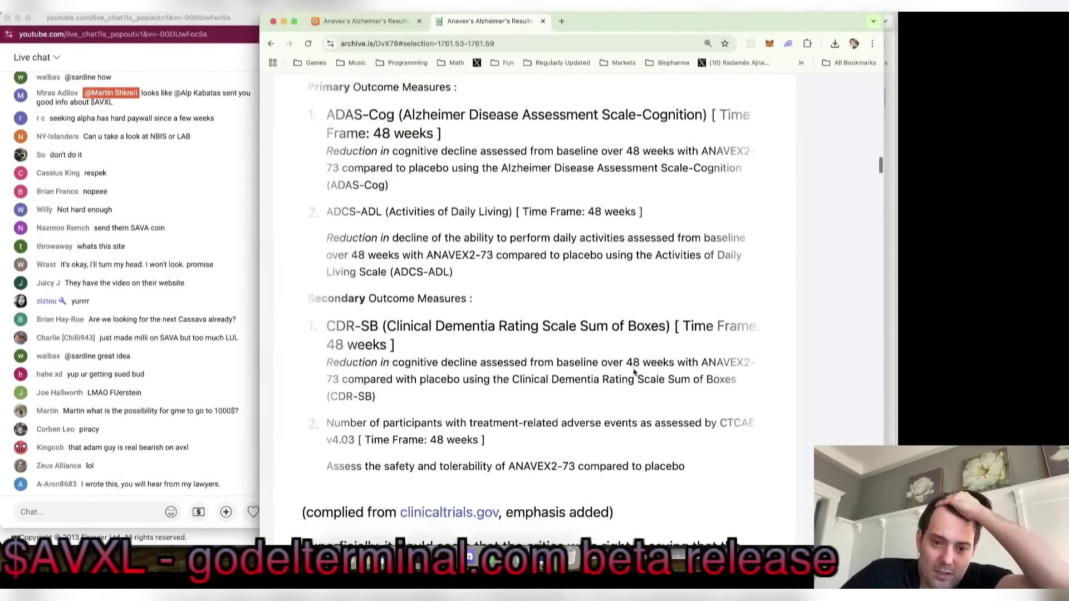
scroll(634, 372, "up", 6)
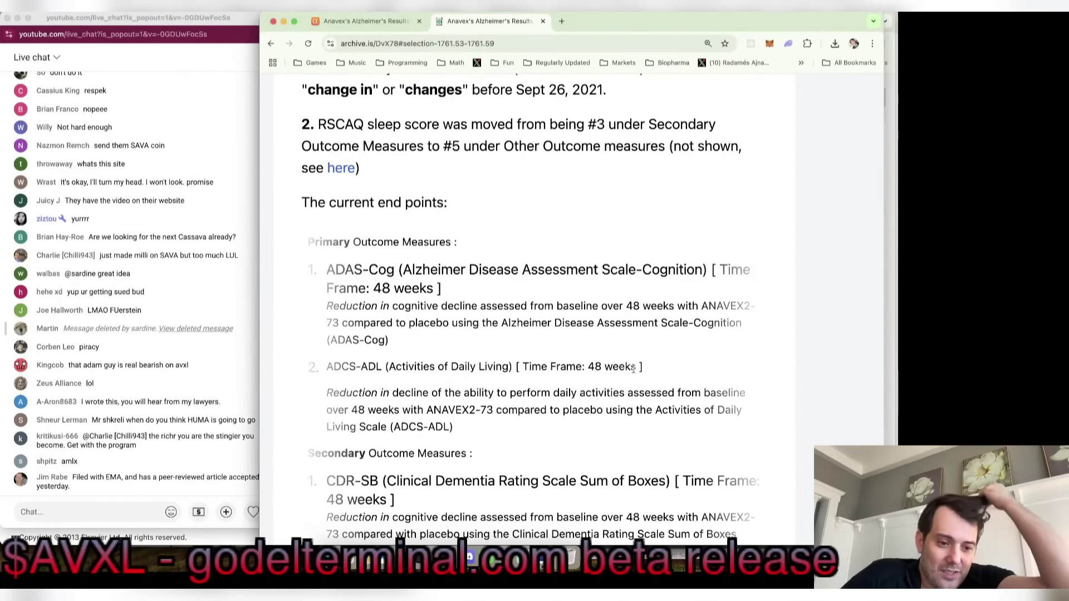
- Switch to the AVXL workbook in Excel and insert three blank rows directly below the Phase IIB/III trial heading
key("super+Tab")
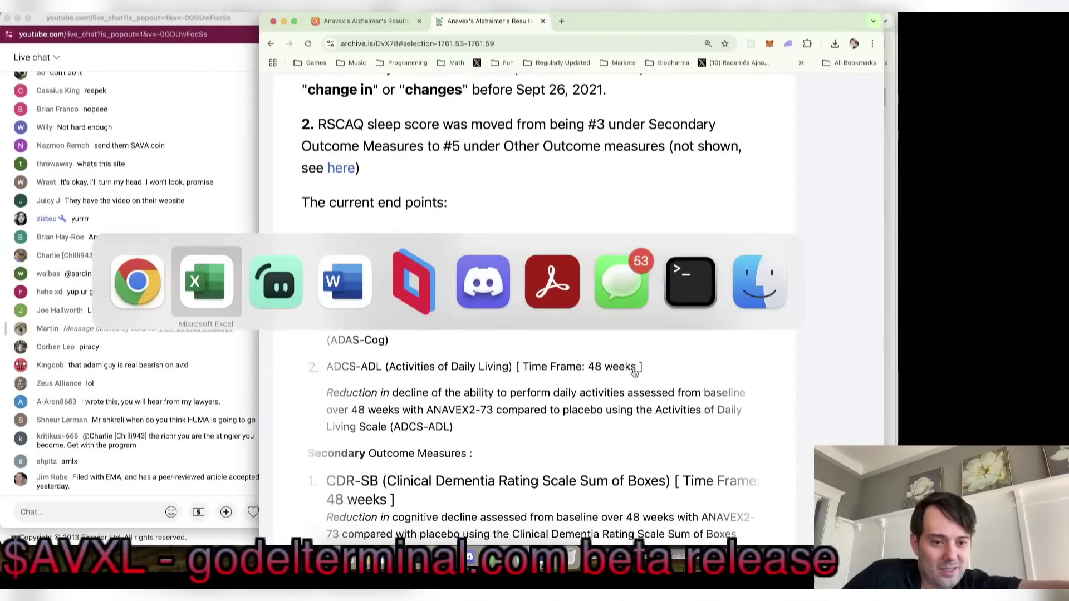
scroll(626, 214, "up", 5)
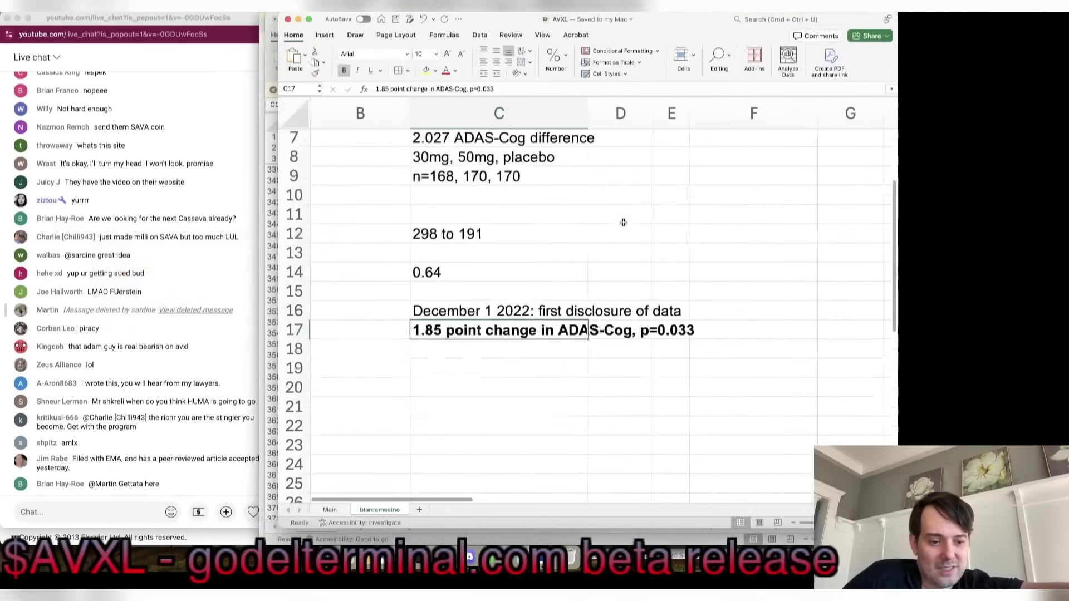
left_click(562, 298)
left_click(567, 257)
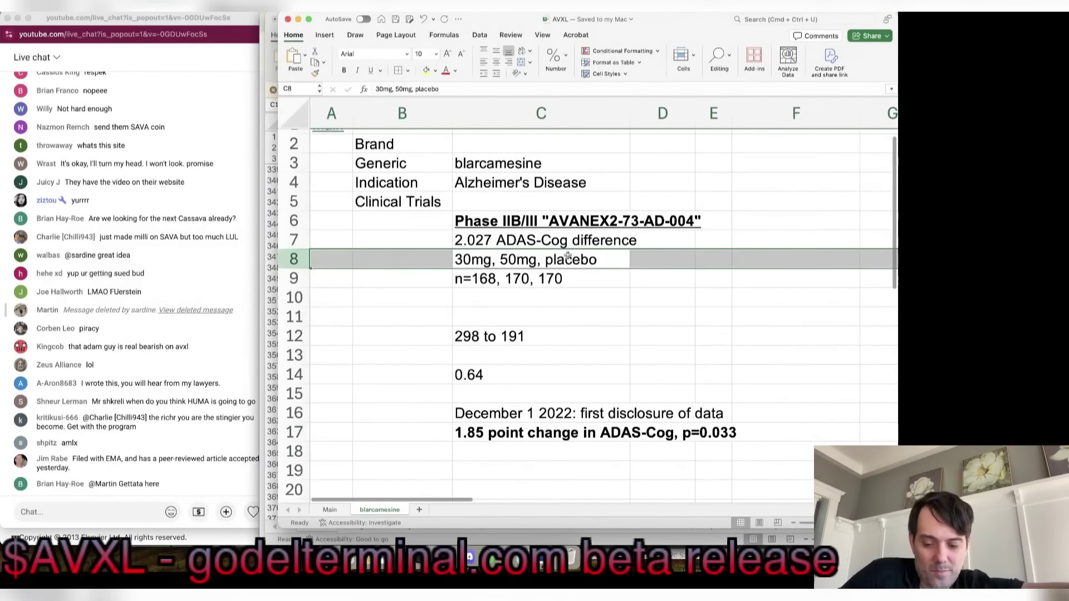
key("Up")
key("super+shift+equal")
key("super+shift+equal")
key("super+shift+equal")
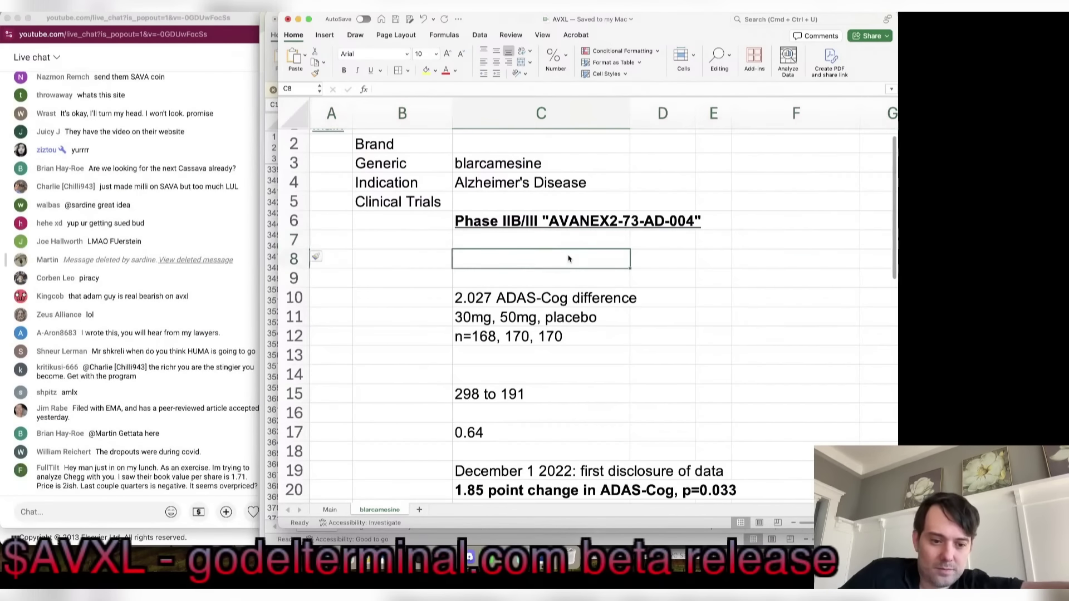
- Enter "Co-primary endpoint changed from ADAS-Cog+ADCS-ADL to ADAS-Cog+CDR-SB" in C7, checking the article for the scale's name
type("Co-primary e")
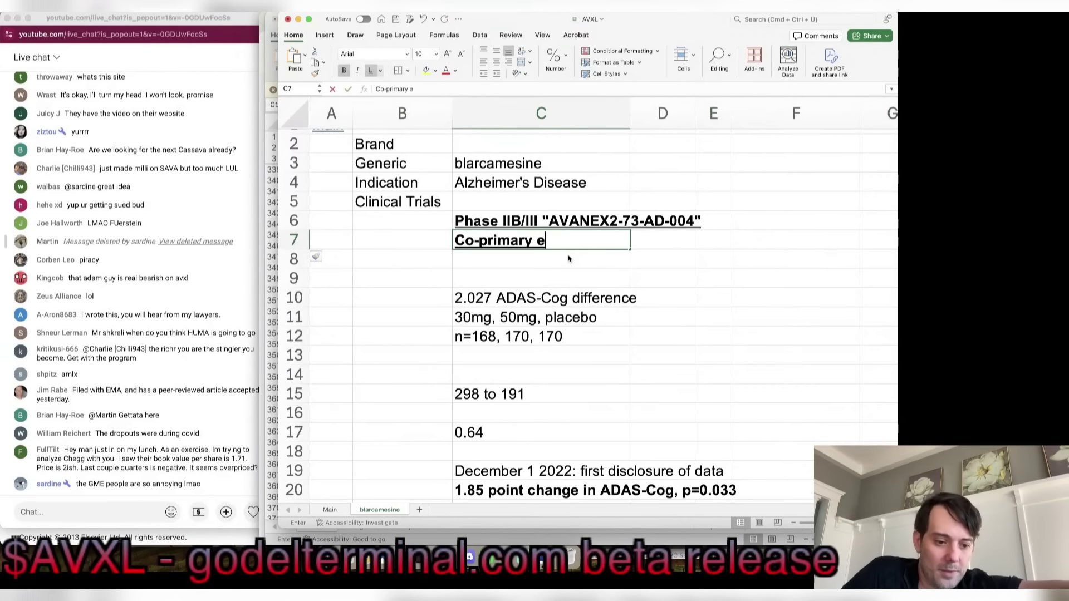
type("ndpoint changed from ")
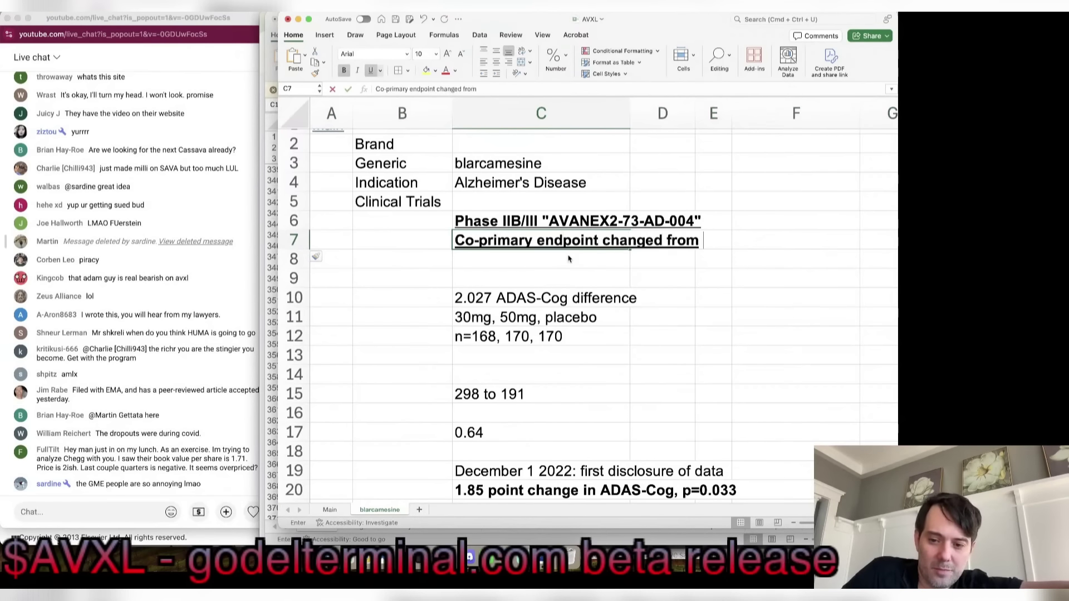
type("ADAS-Cog")
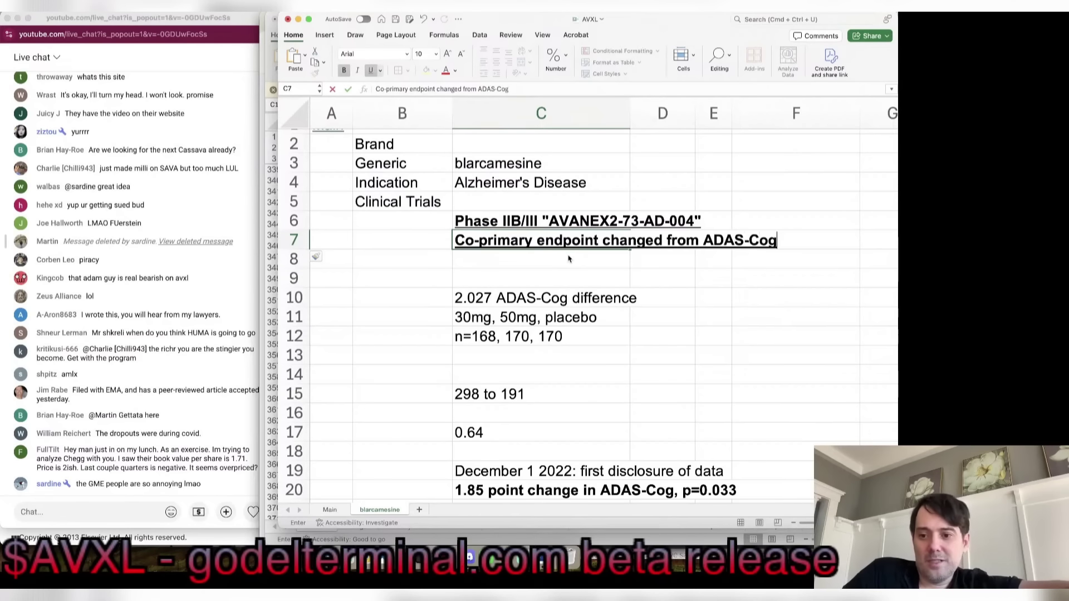
type("+ADC")
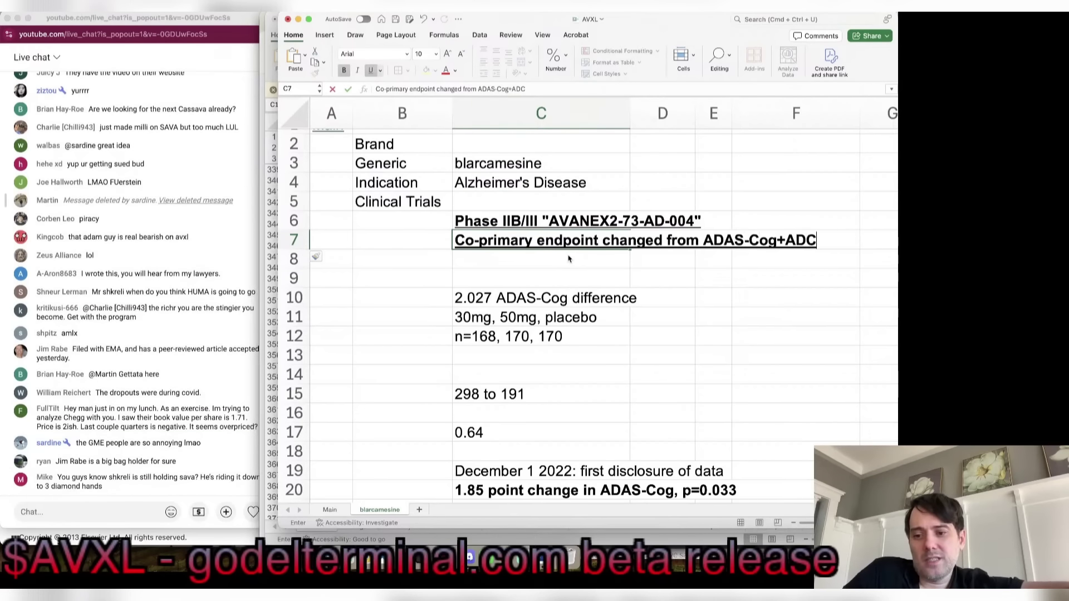
key("BackSpace")
type("CS")
key("super+Tab")
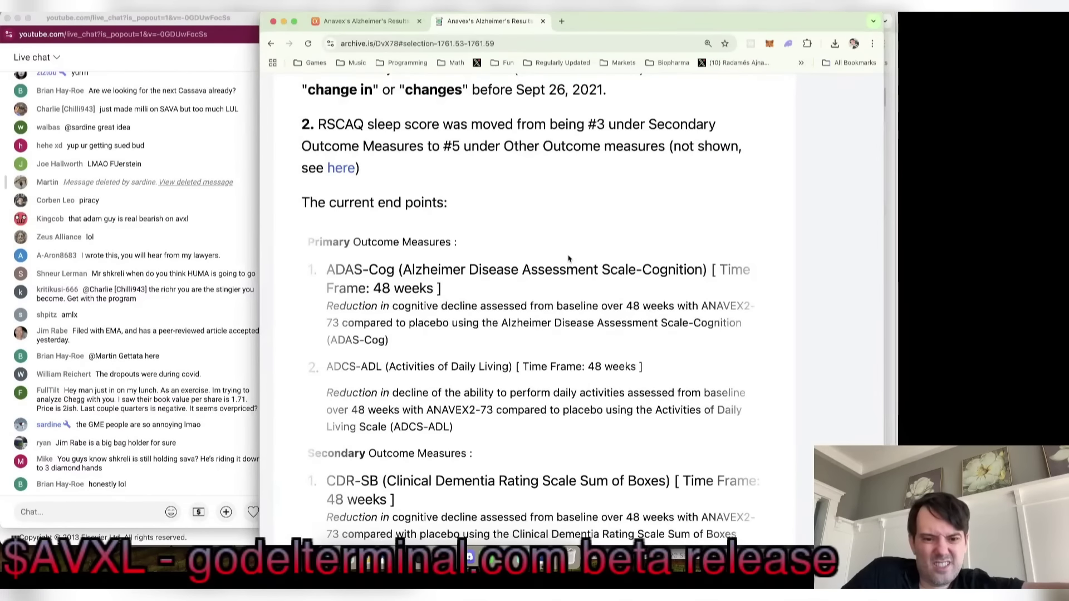
key("super+Tab")
type("-ADL")
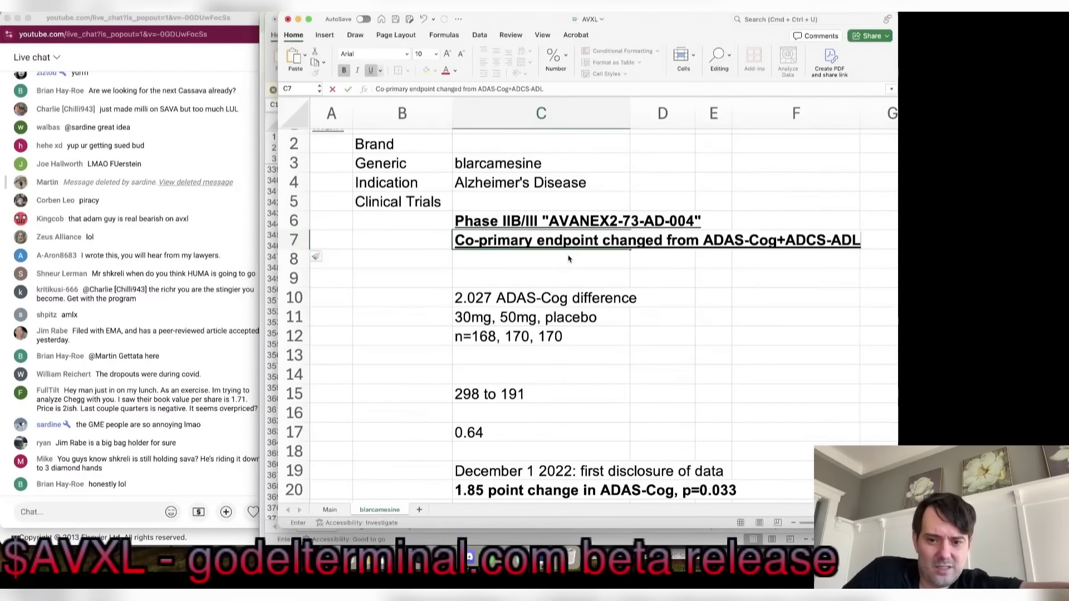
scroll(569, 257, "right", 2)
scroll(570, 260, "down", 5)
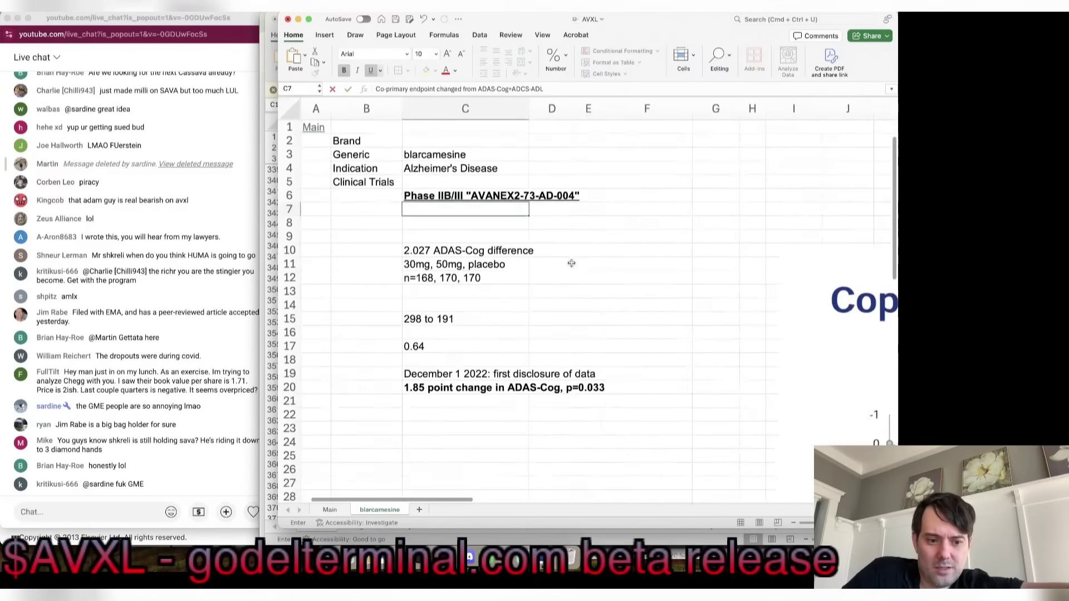
scroll(572, 265, "right", 1)
type("to A")
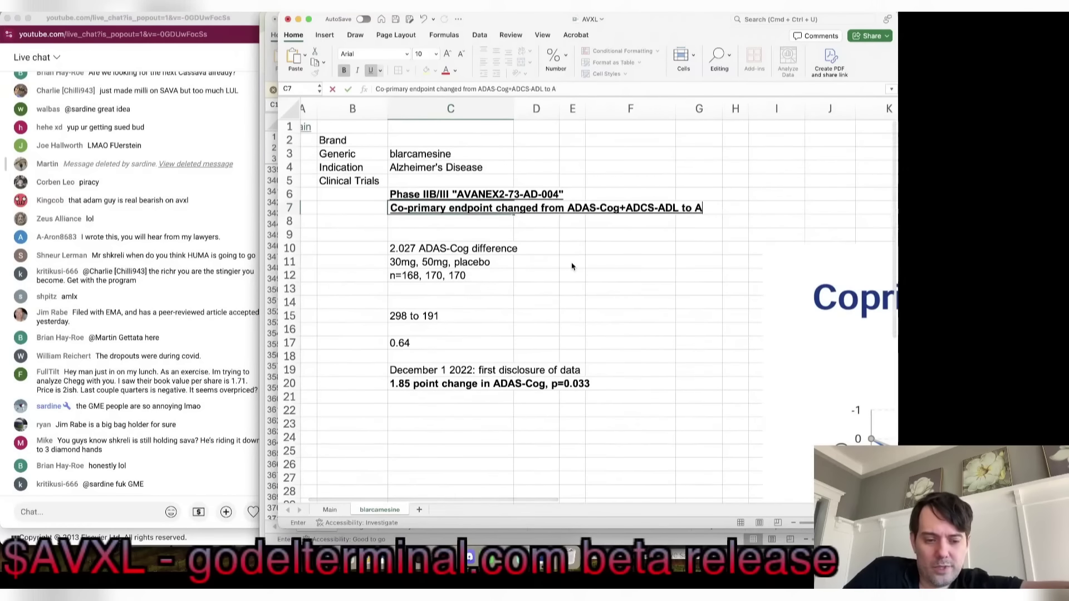
type("DAS-Cog")
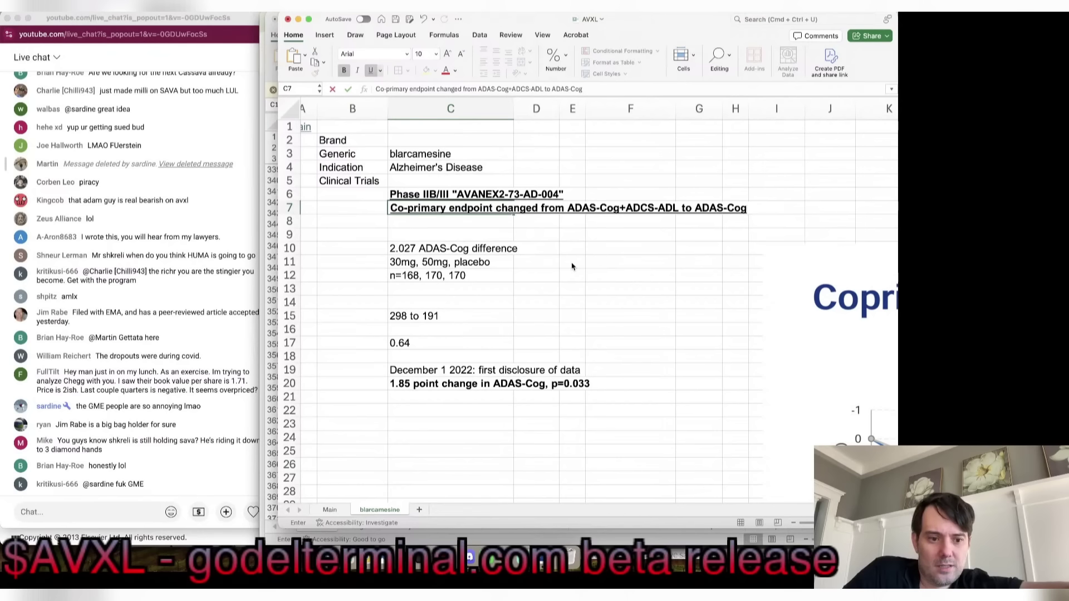
type("+")
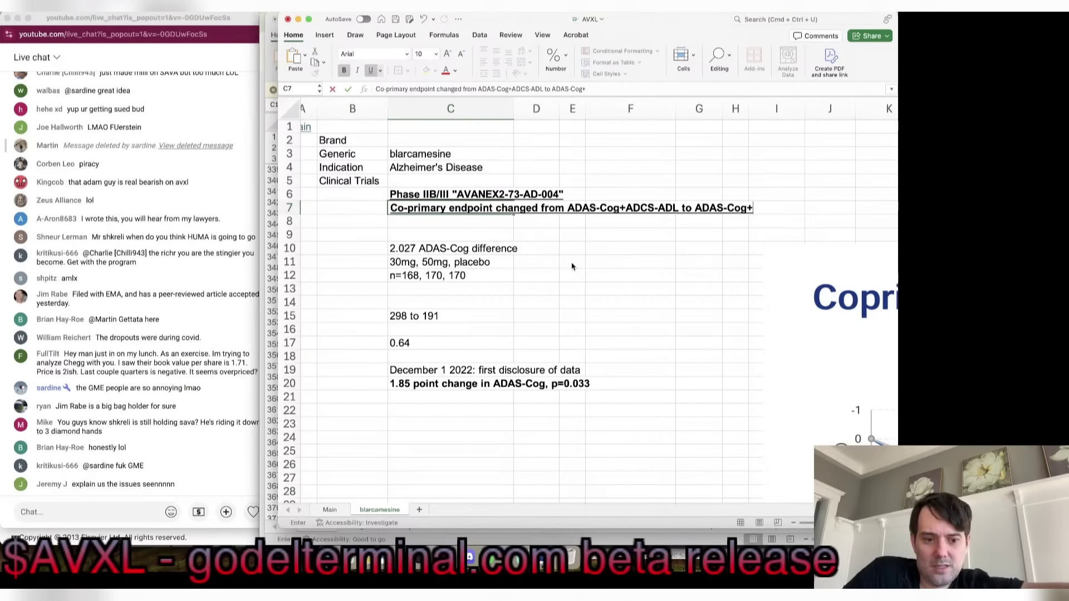
type("CDR-SB")
key("Return")
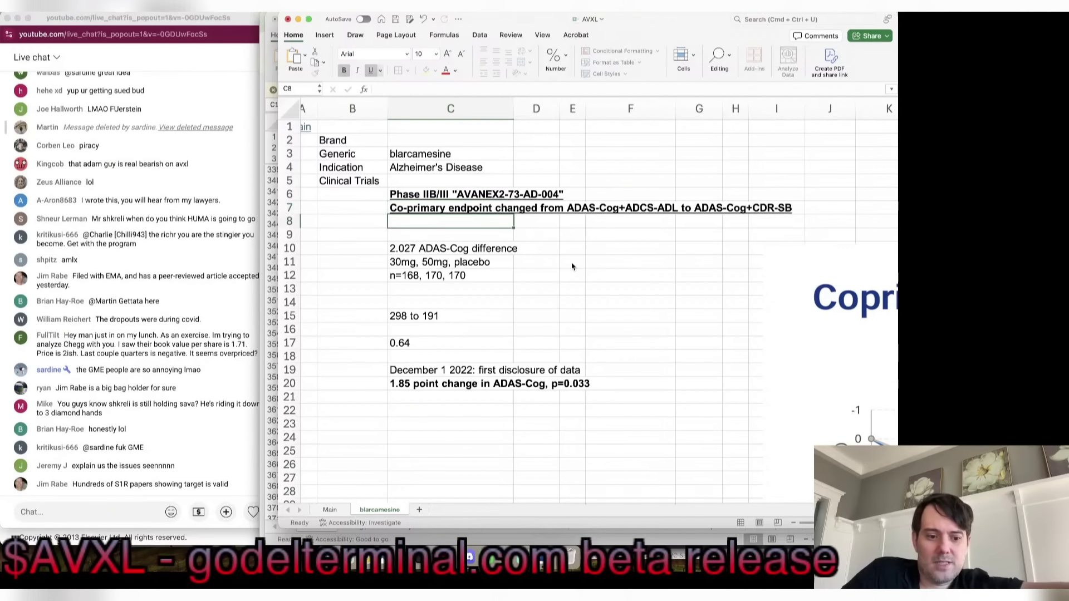
- Remove the bold and underline from the co-primary endpoint note in C7 and save the workbook
key("Up")
key("super+space")
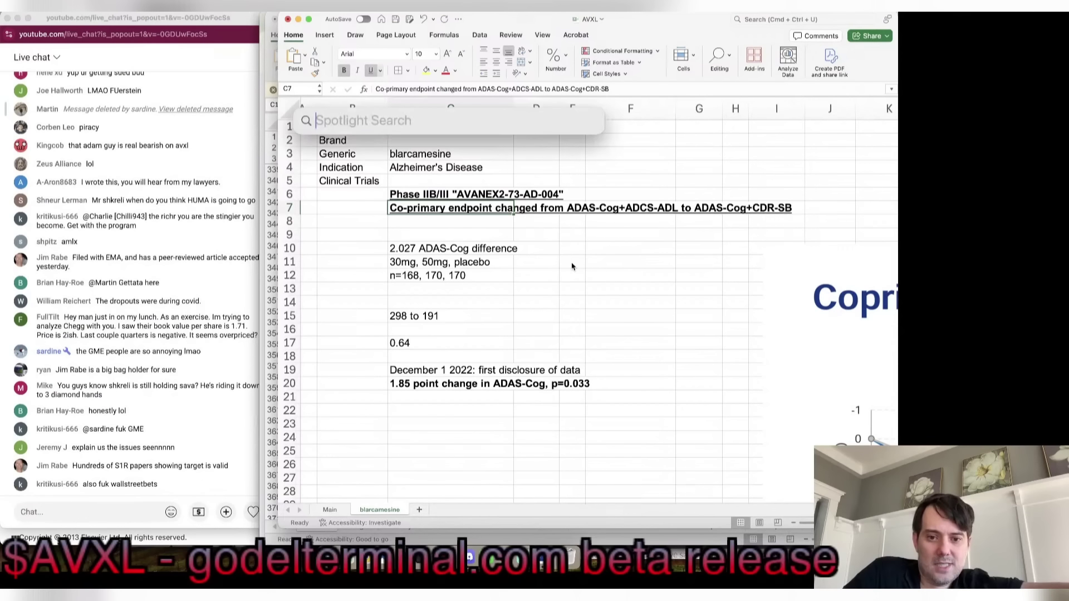
key("Escape")
key("super+b")
key("super+u")
key("super+s")
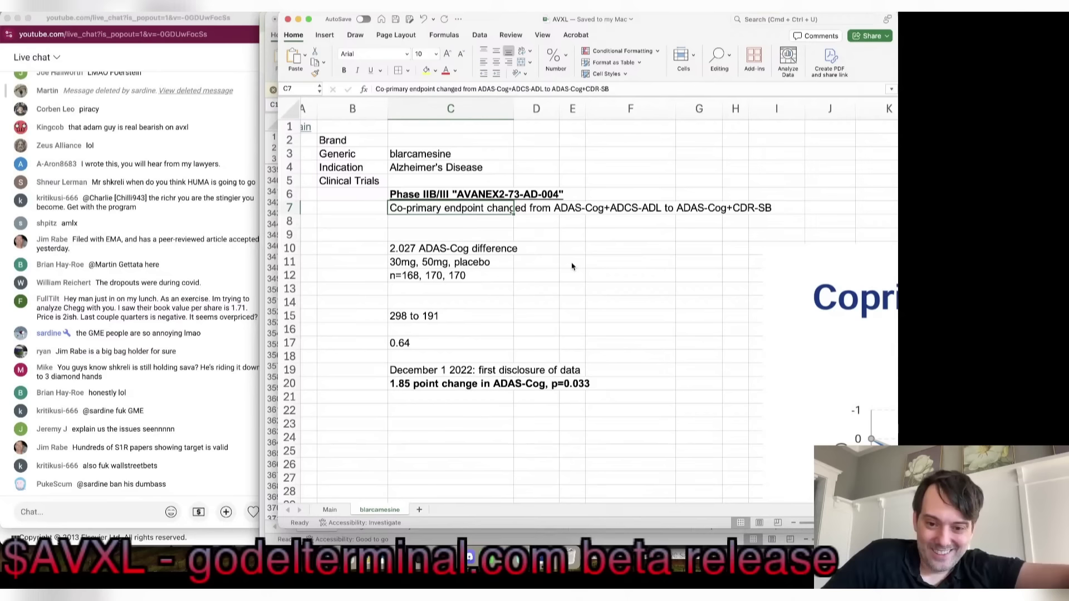
- Move the "30mg, 50mg, placebo" entry from C11 to C8 and indent it with leading spaces
key("Down")
key("Down")
key("Down")
key("Down")
key("super+c")
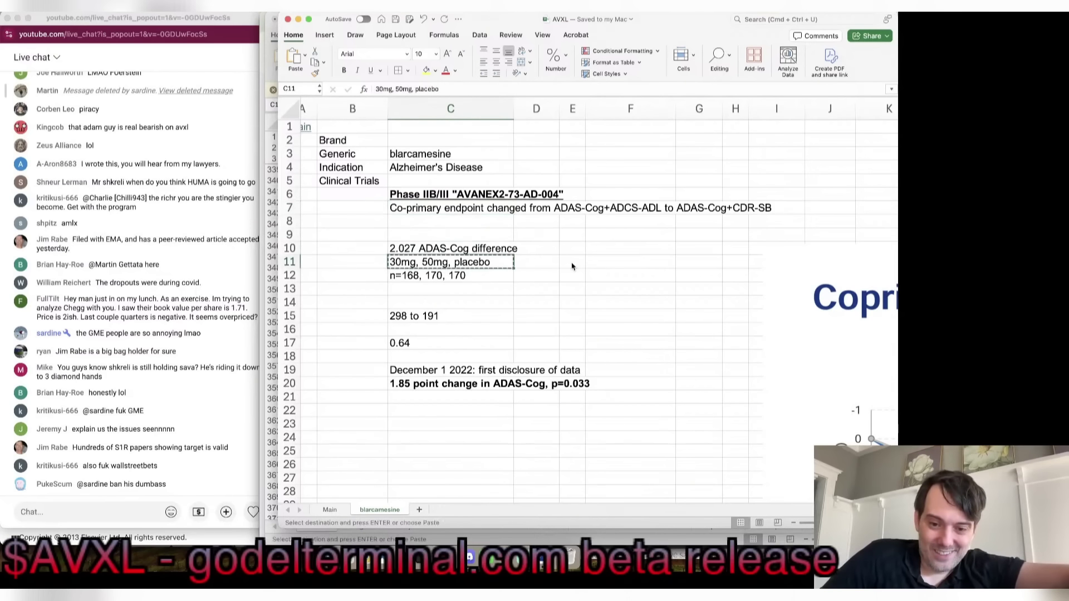
key("Up")
key("Up")
key("Up")
key("super+v")
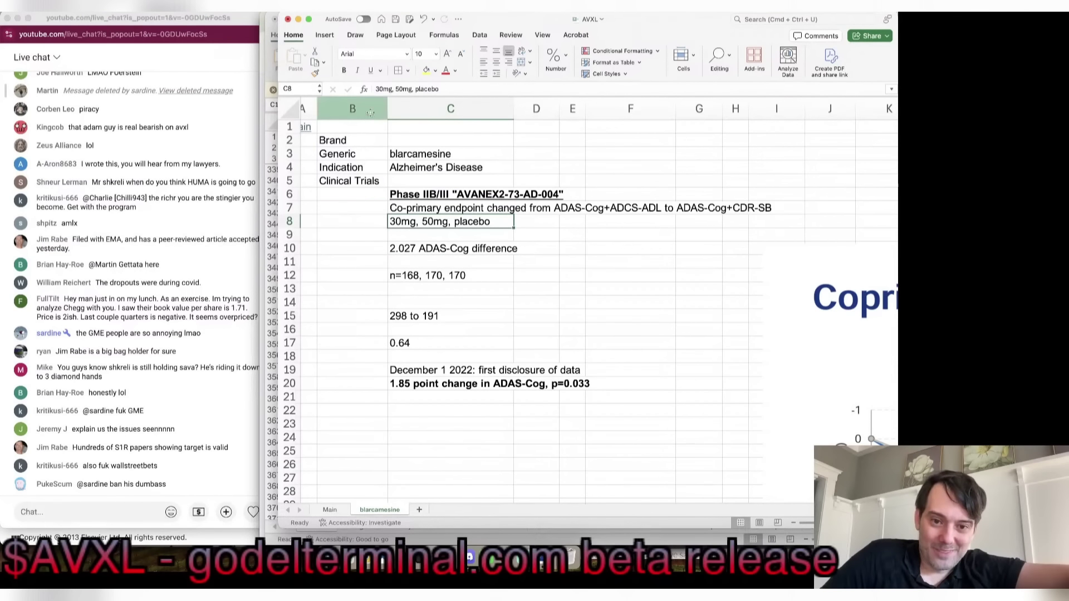
left_click(378, 89)
key("Return")
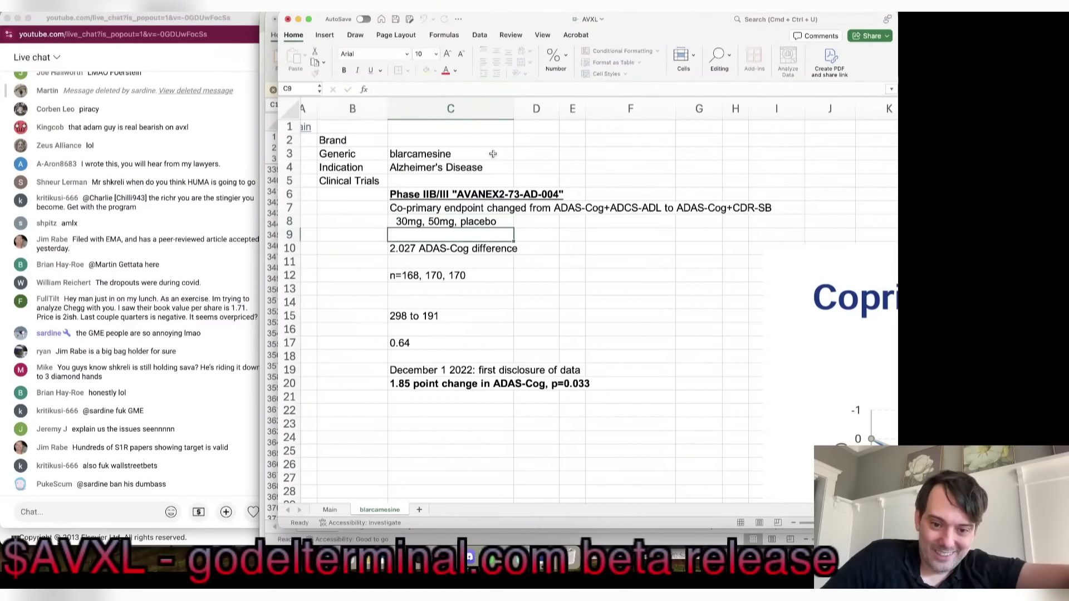
- Switch to the archived article in Chrome and open its clinicaltrials.gov source link in a new window
key("super+Tab")
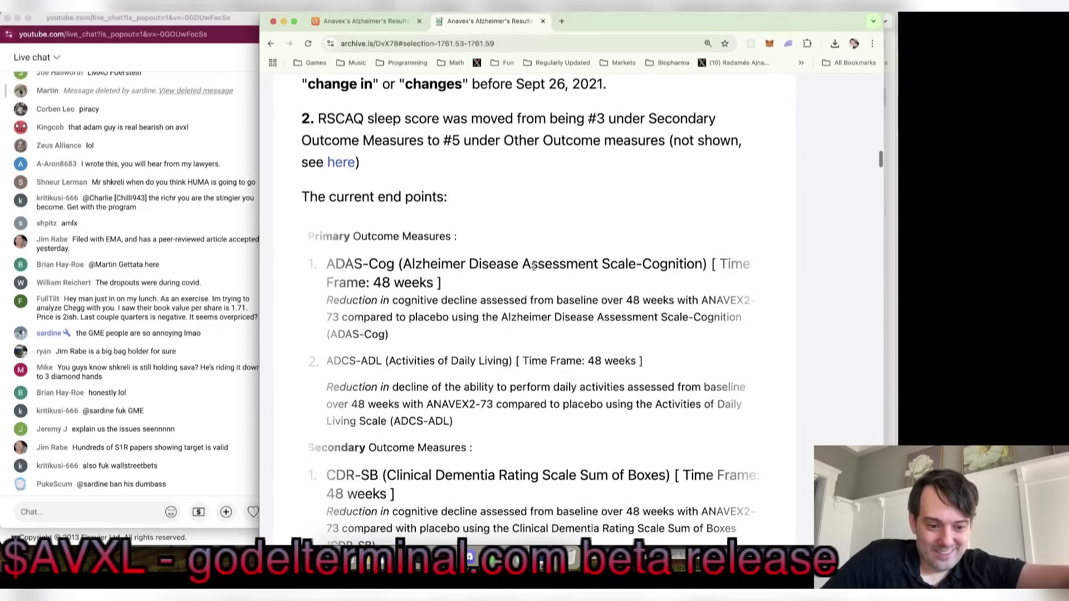
scroll(534, 266, "down", 2)
scroll(534, 266, "down", 10)
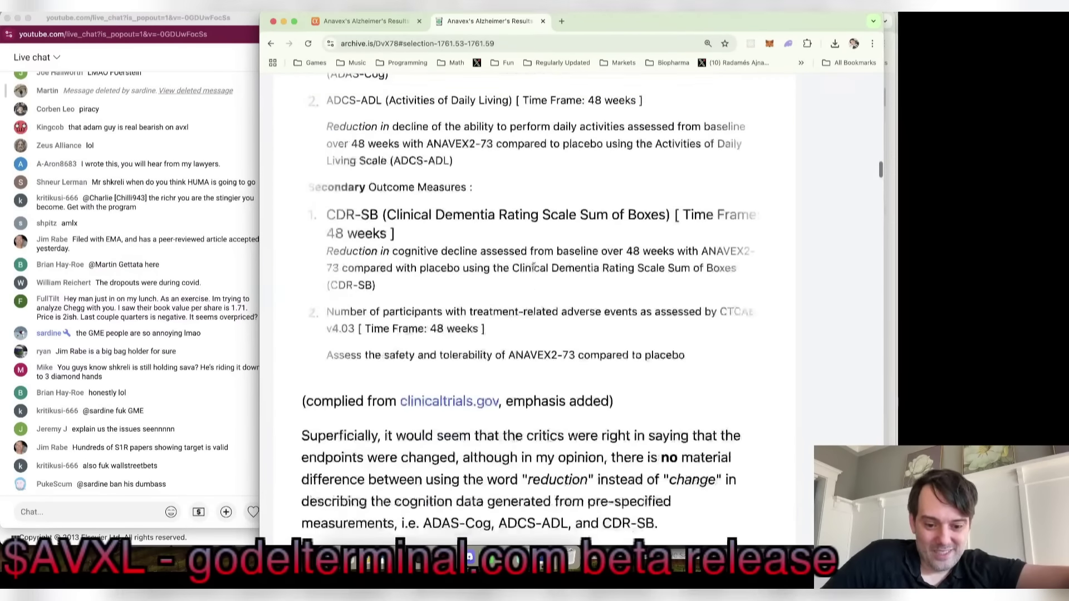
right_click(472, 283)
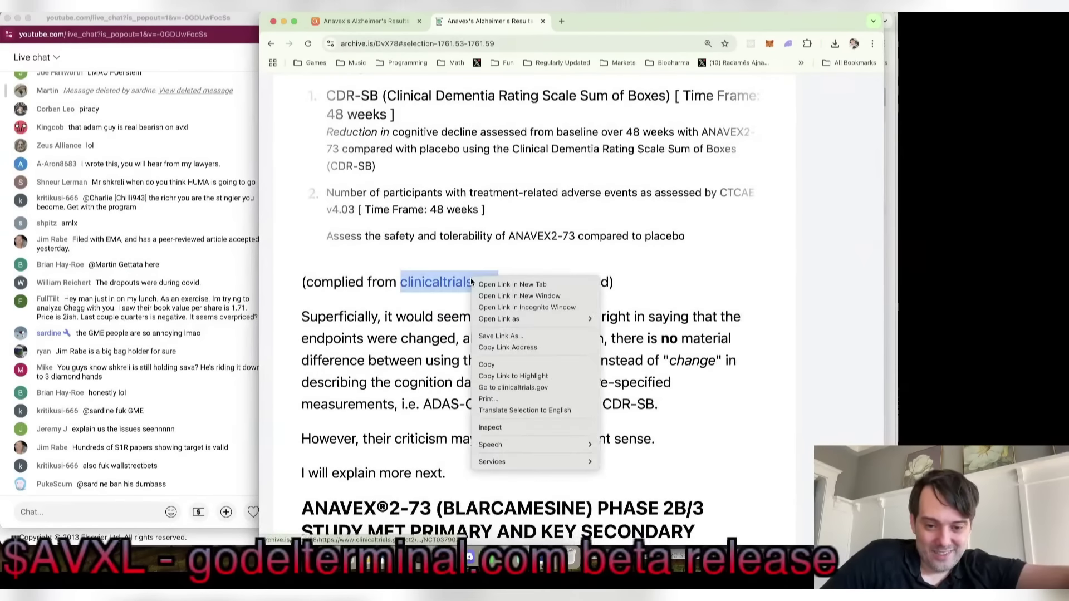
left_click(498, 295)
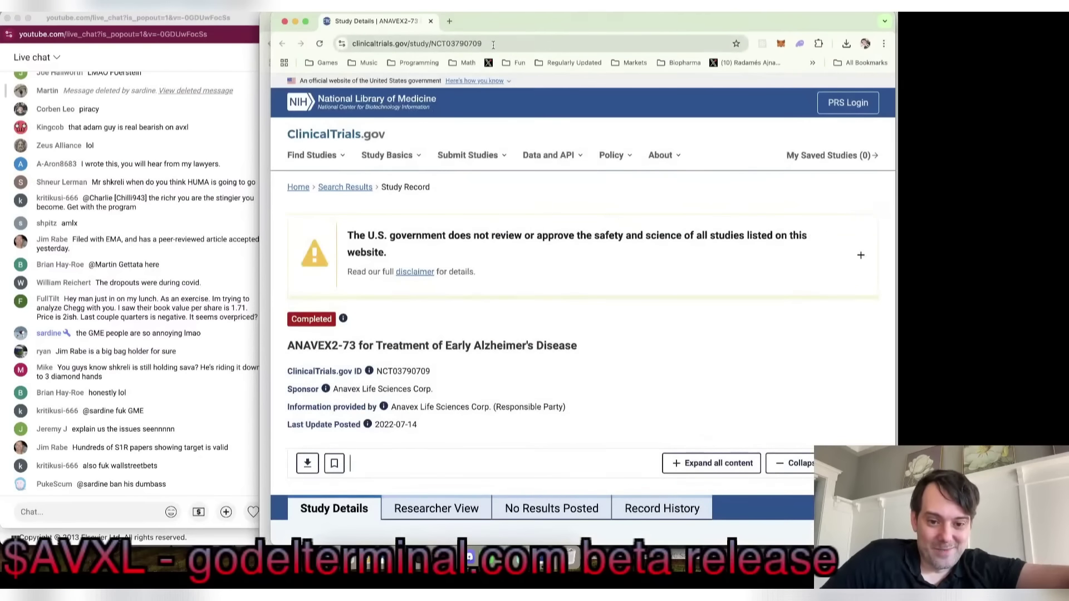
- Copy the trial ID from the registry page's address, append "- NCT03790709" to the Phase IIB/III heading in C6 in Excel, and save
double_click(477, 43)
key("super+Tab")
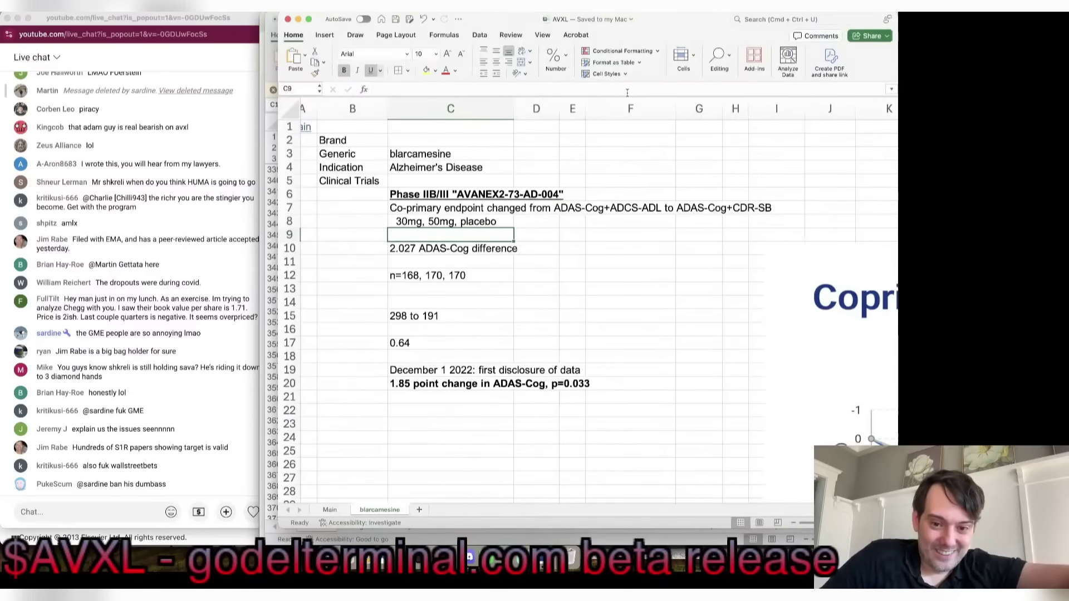
left_click(435, 194)
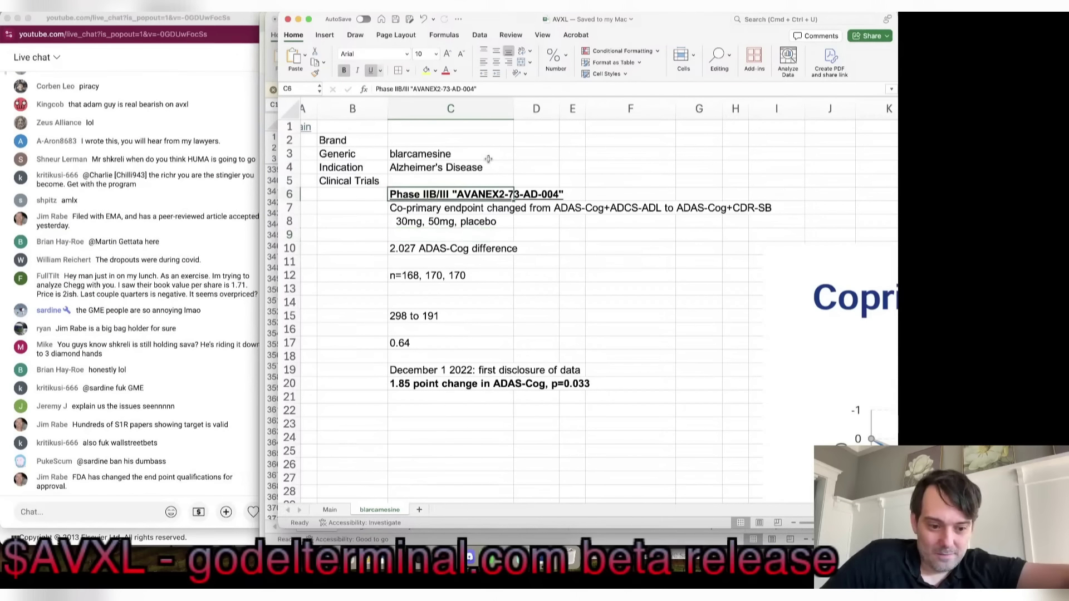
left_click(545, 91)
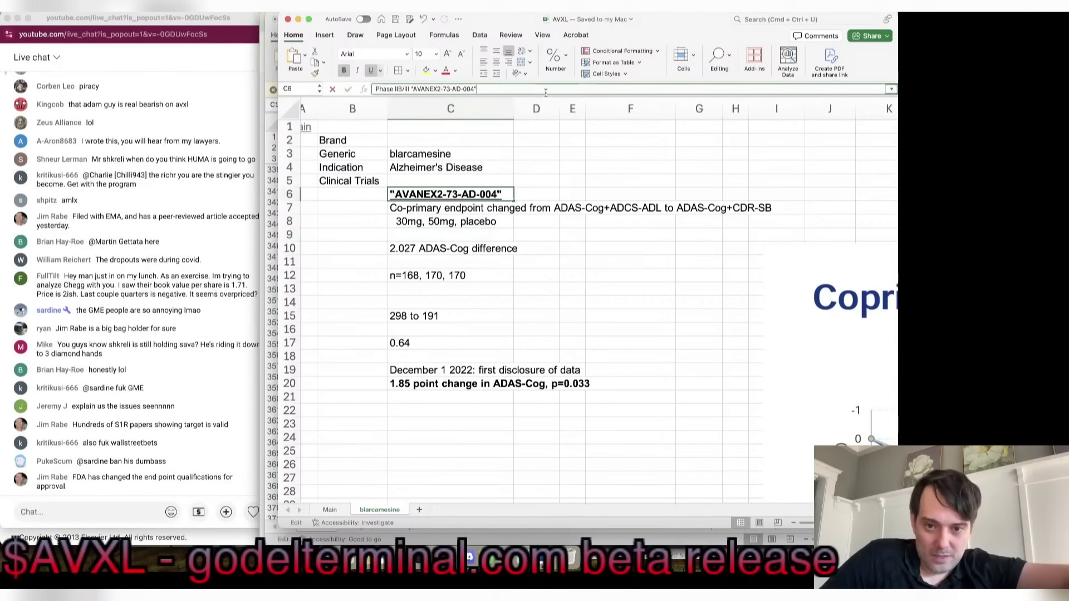
type("-")
key("super+v")
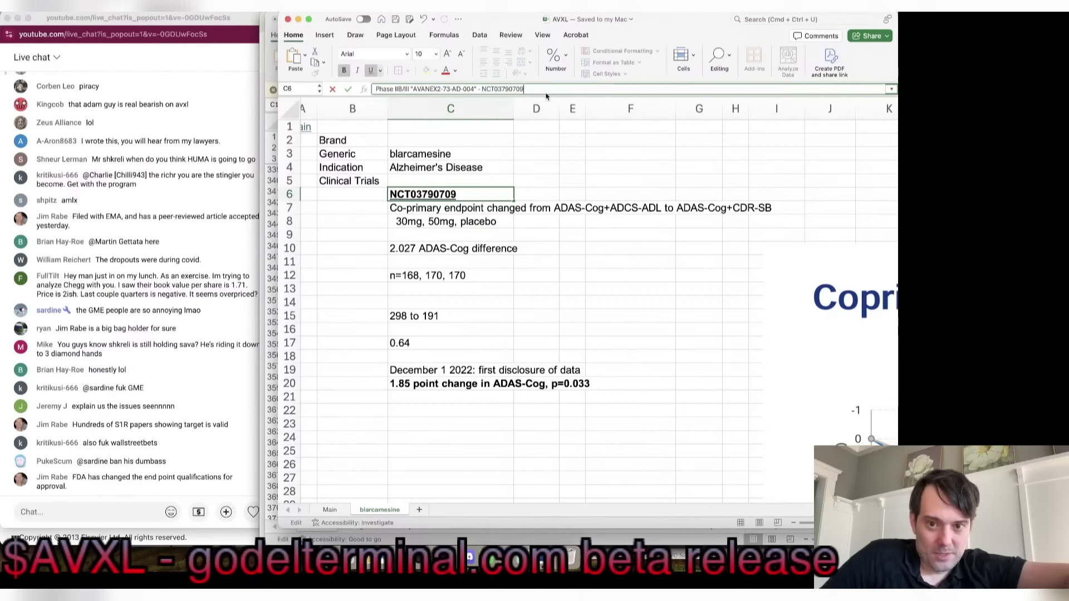
key("Return")
key("super+s")
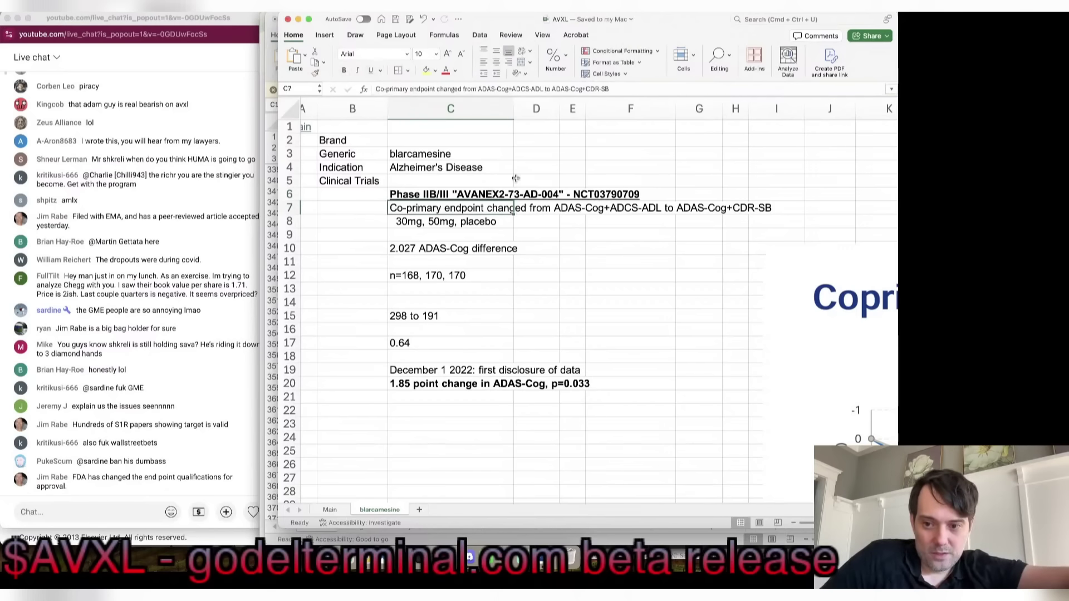
left_click(419, 235)
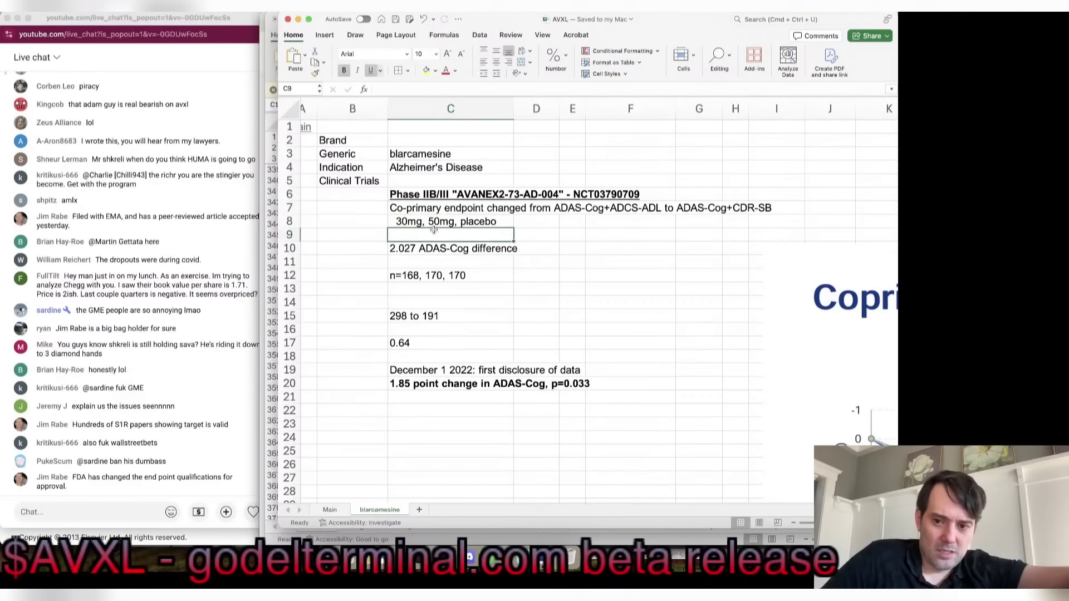
left_click(443, 196)
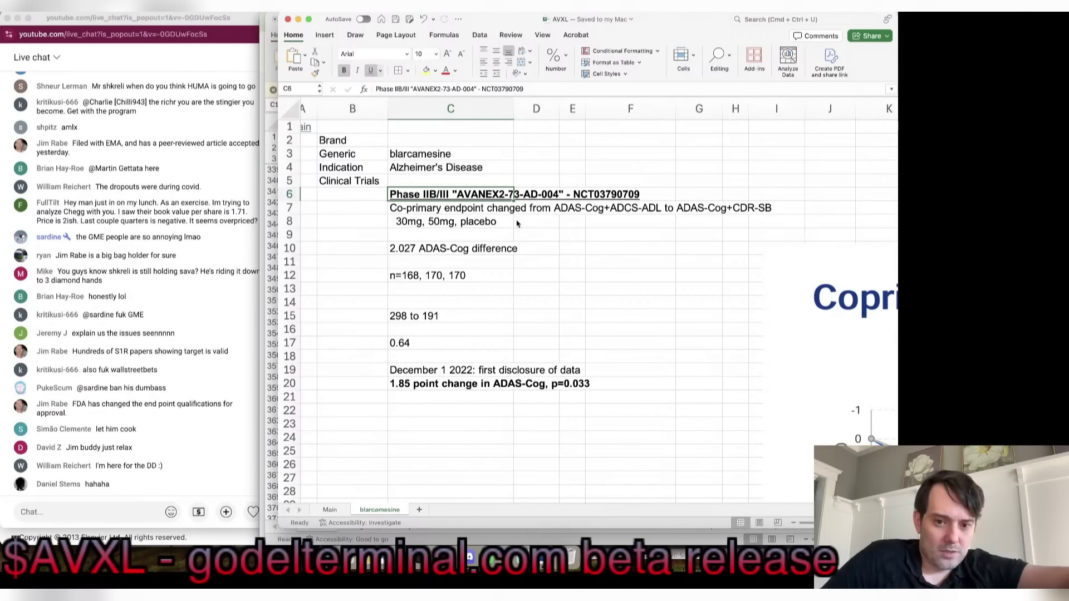
- Return to the ClinicalTrials.gov record and examine the study overview and the inclusion criteria for participants
key("super+Tab")
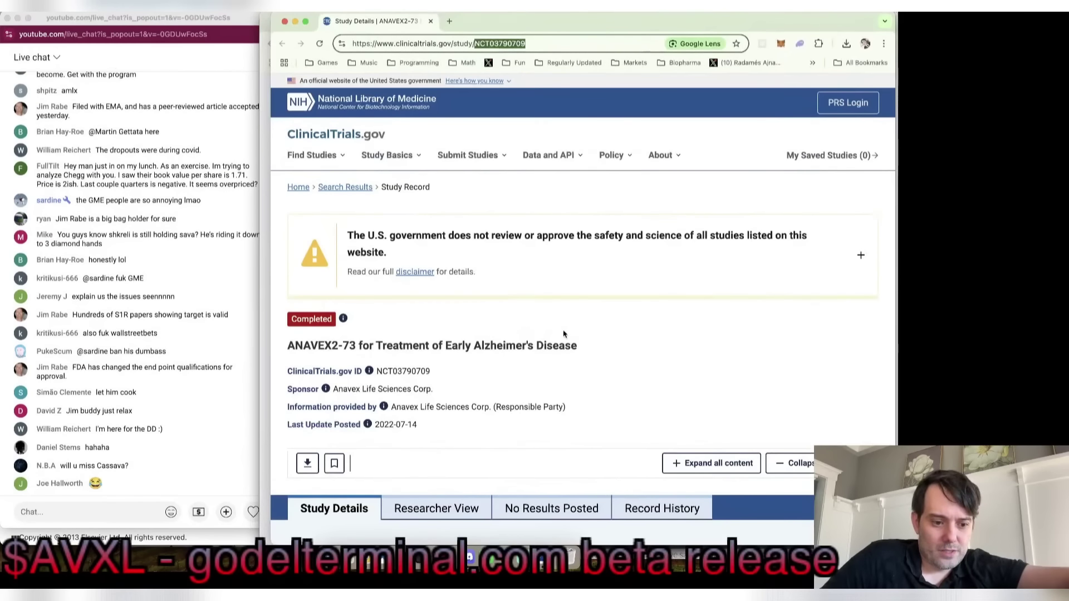
scroll(563, 334, "down", 10)
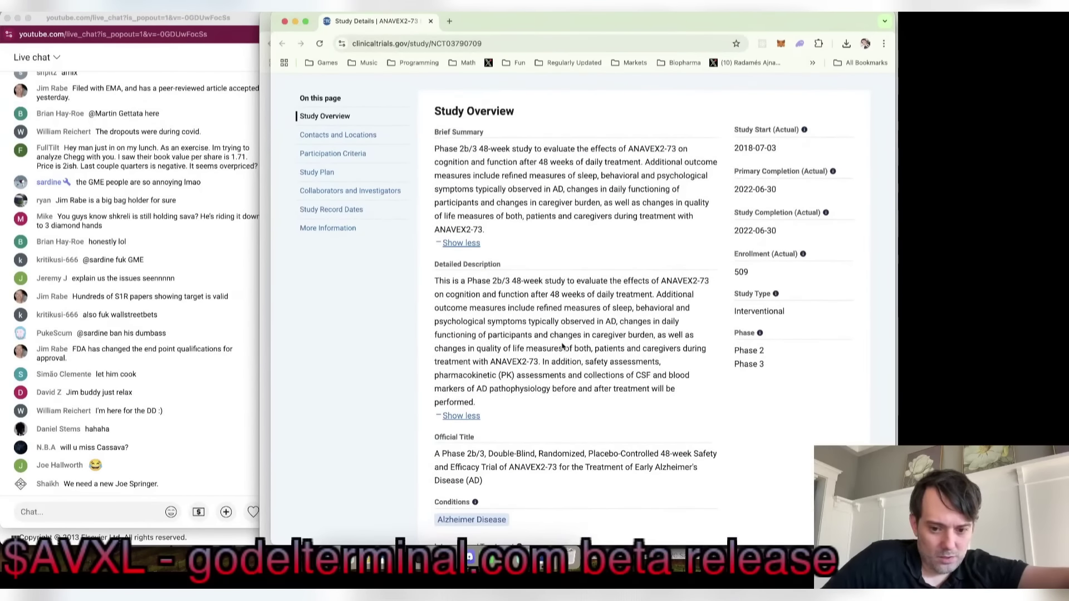
scroll(562, 347, "down", 8)
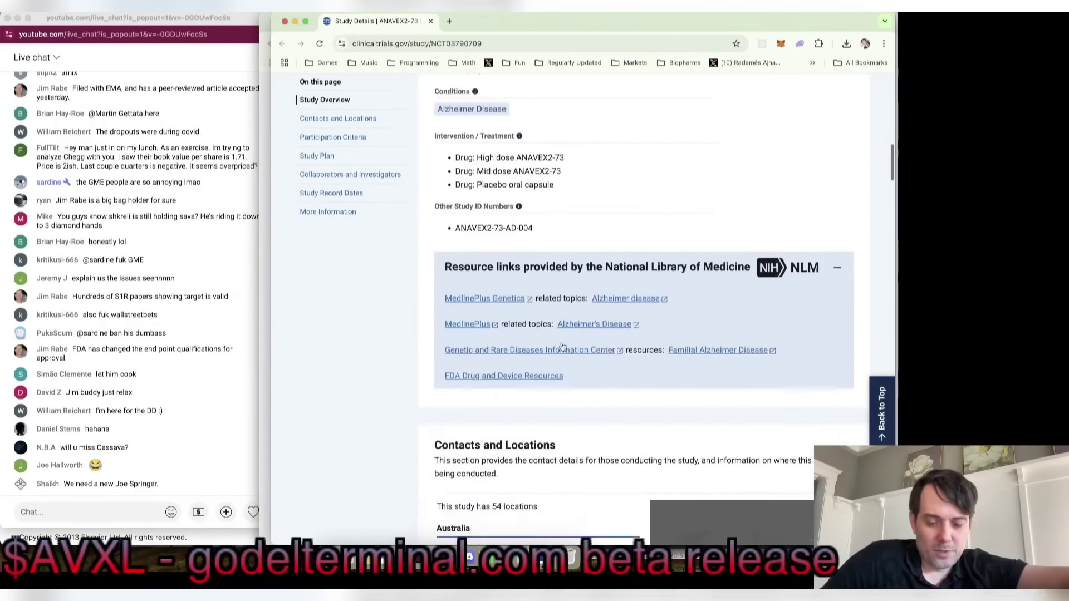
scroll(562, 346, "down", 10)
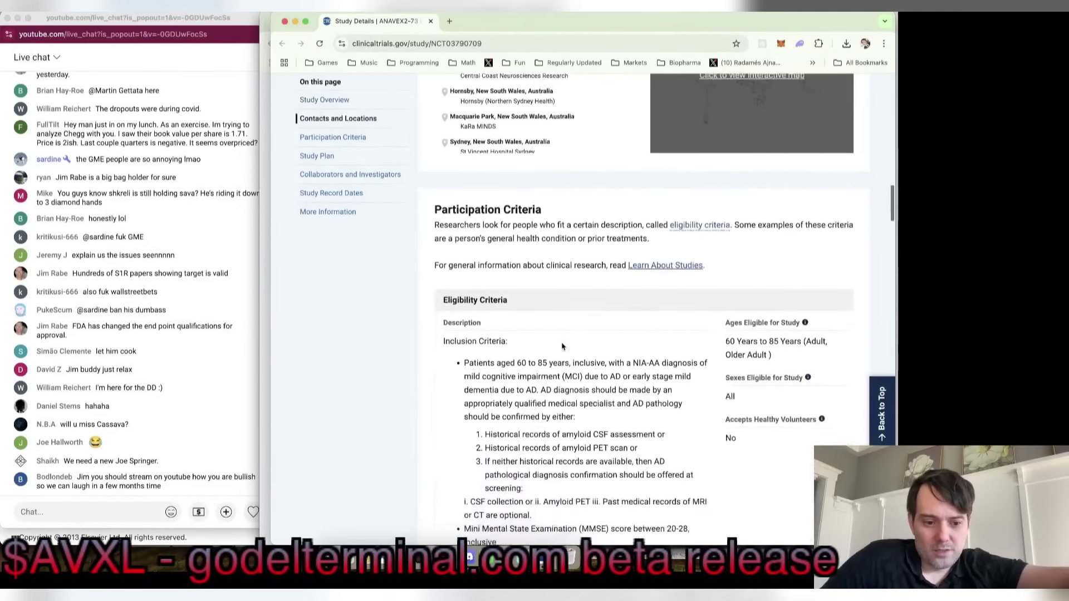
scroll(563, 346, "down", 3)
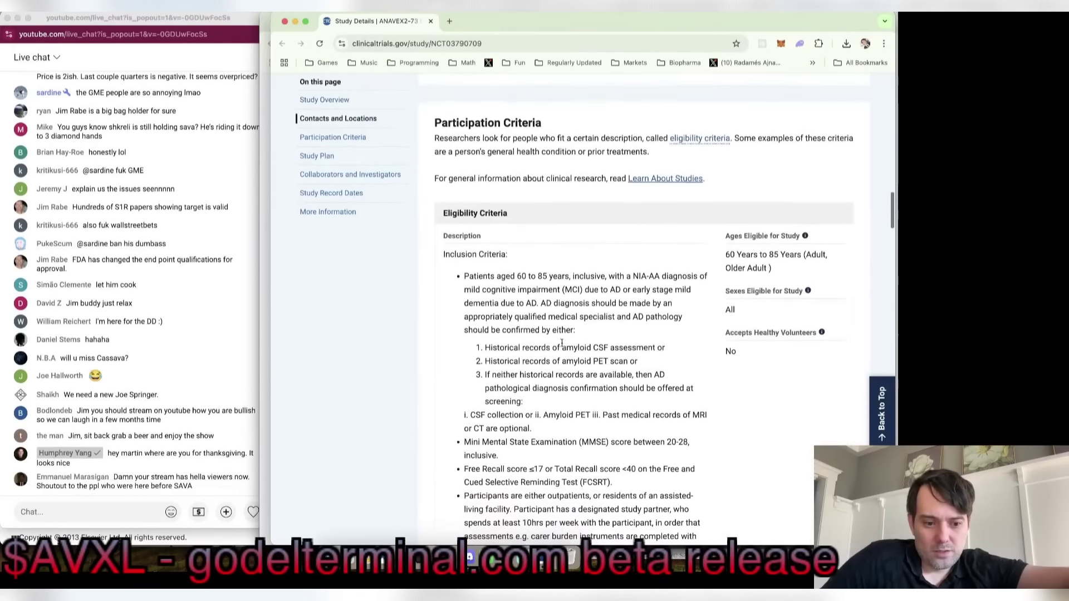
scroll(561, 343, "down", 4)
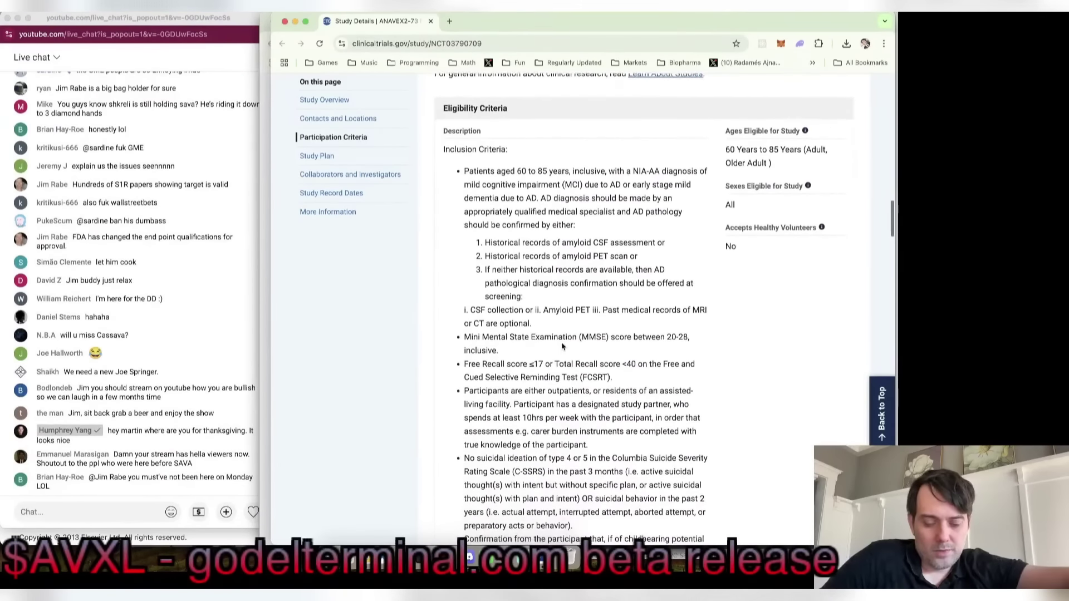
scroll(562, 347, "down", 1)
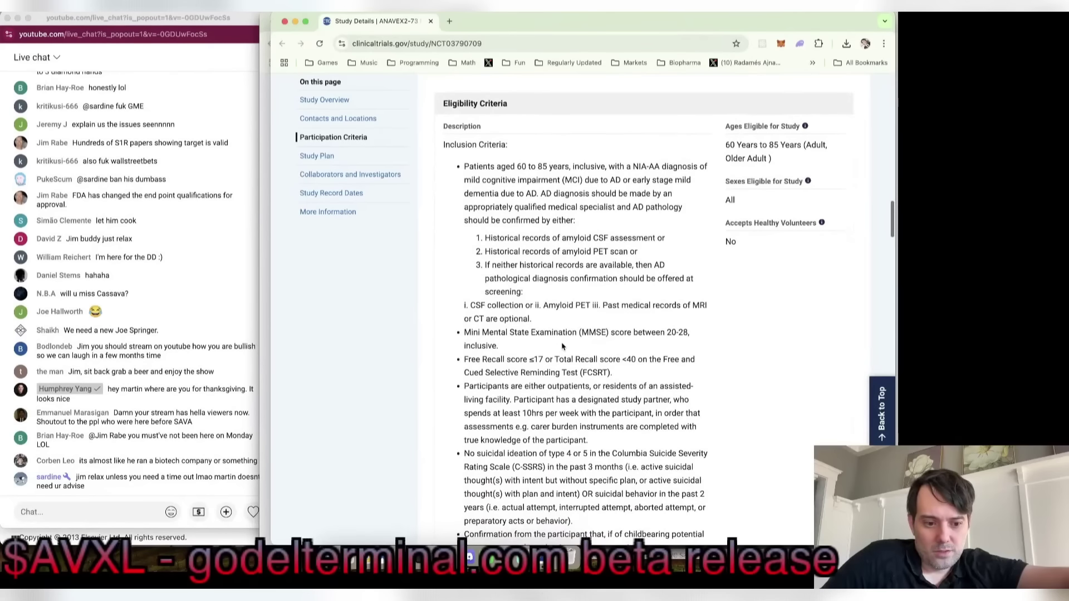
scroll(562, 346, "down", 1)
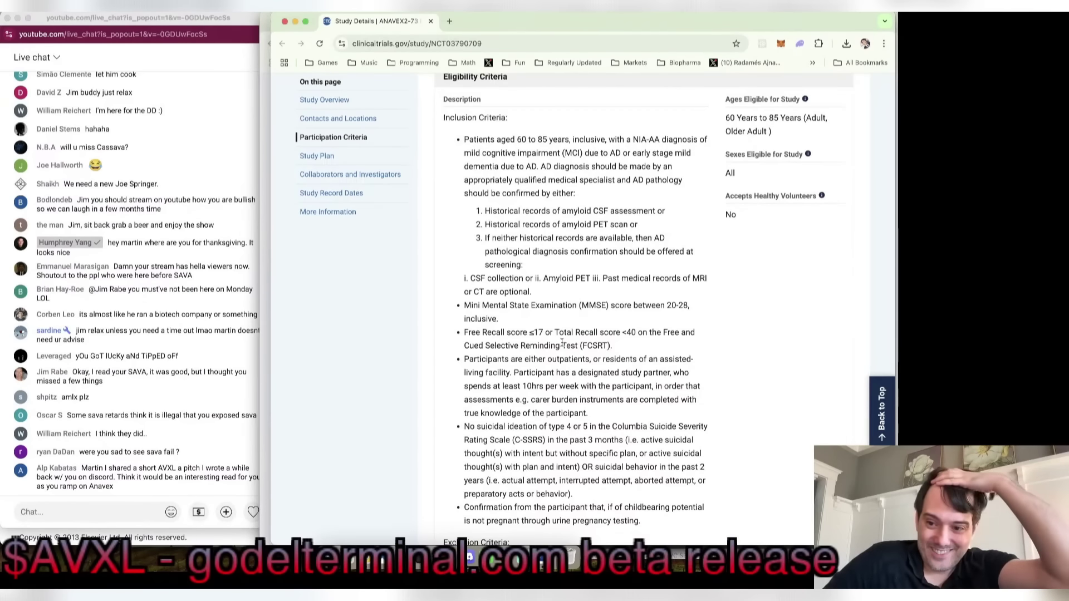
scroll(562, 343, "down", 2)
scroll(561, 341, "up", 2)
scroll(561, 342, "up", 1)
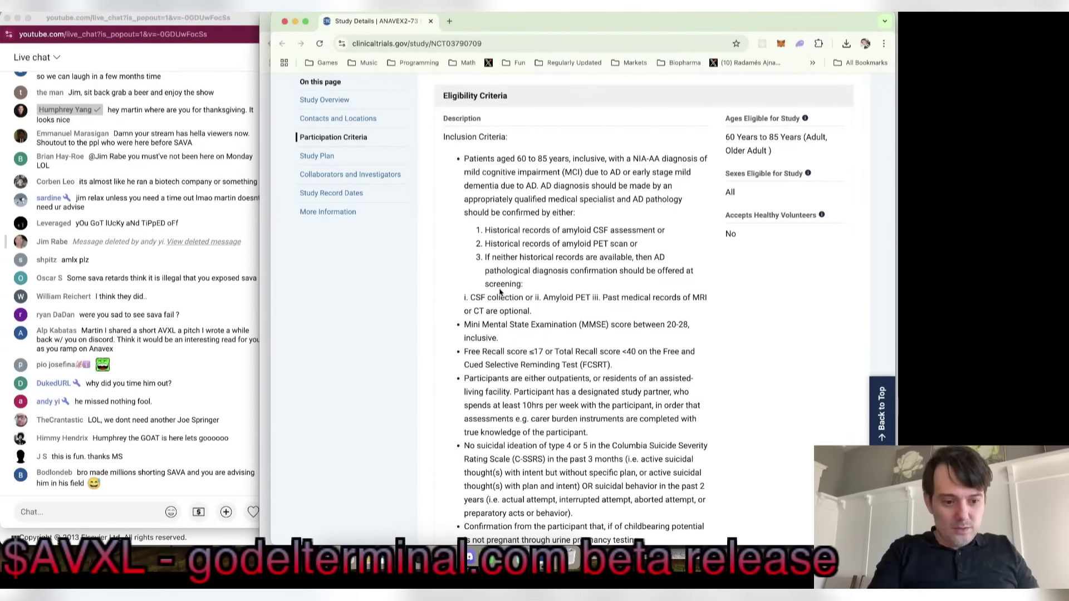
- Examine the record's exclusion criteria, study design and primary and secondary outcome measures, and close the registry window
scroll(499, 292, "down", 3)
scroll(499, 291, "down", 9)
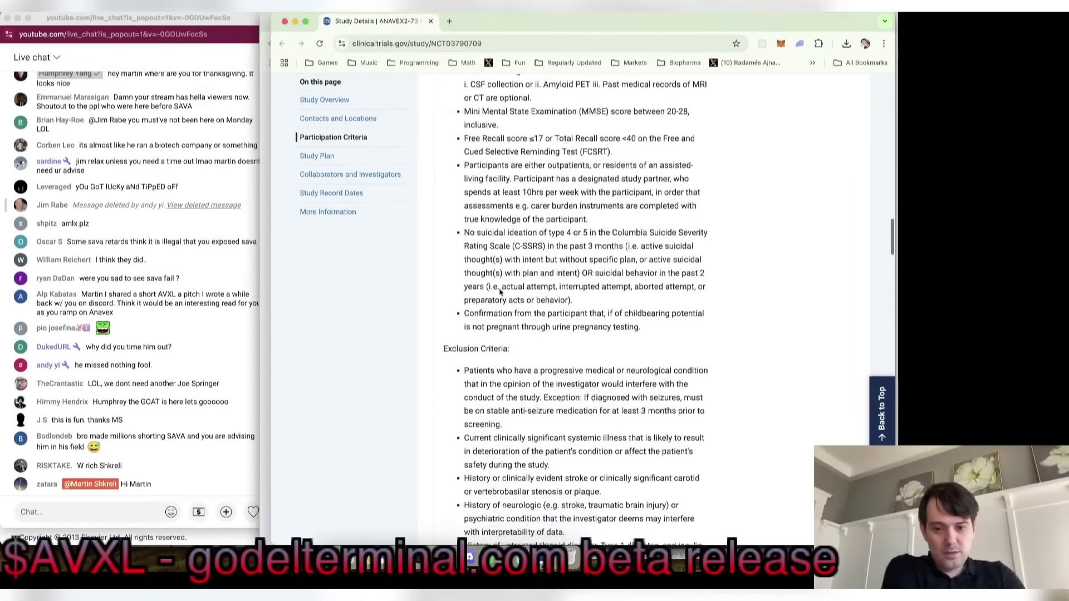
scroll(499, 289, "down", 15)
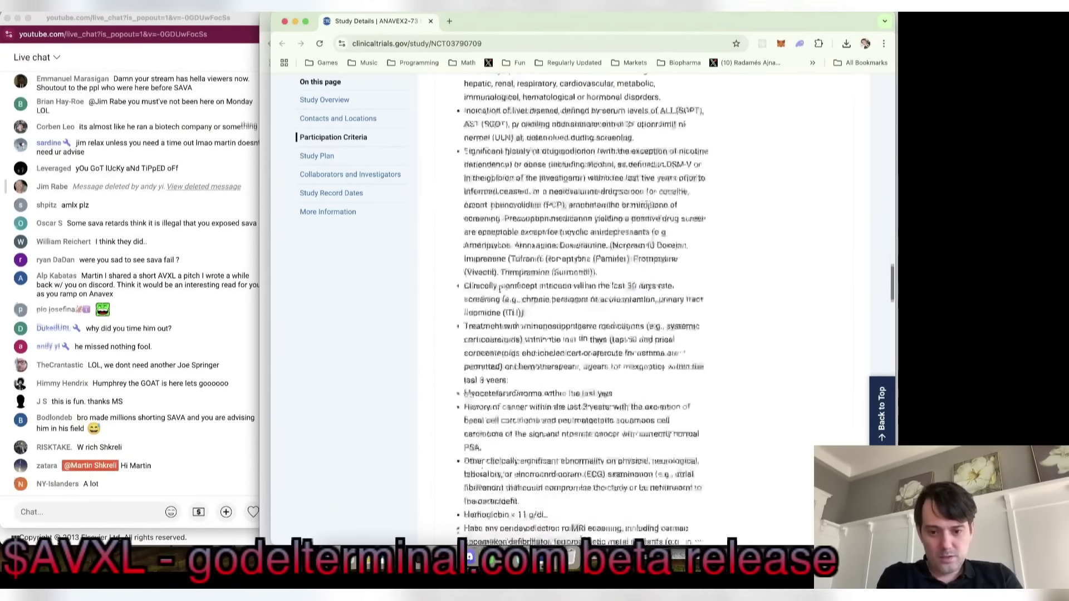
scroll(499, 288, "down", 17)
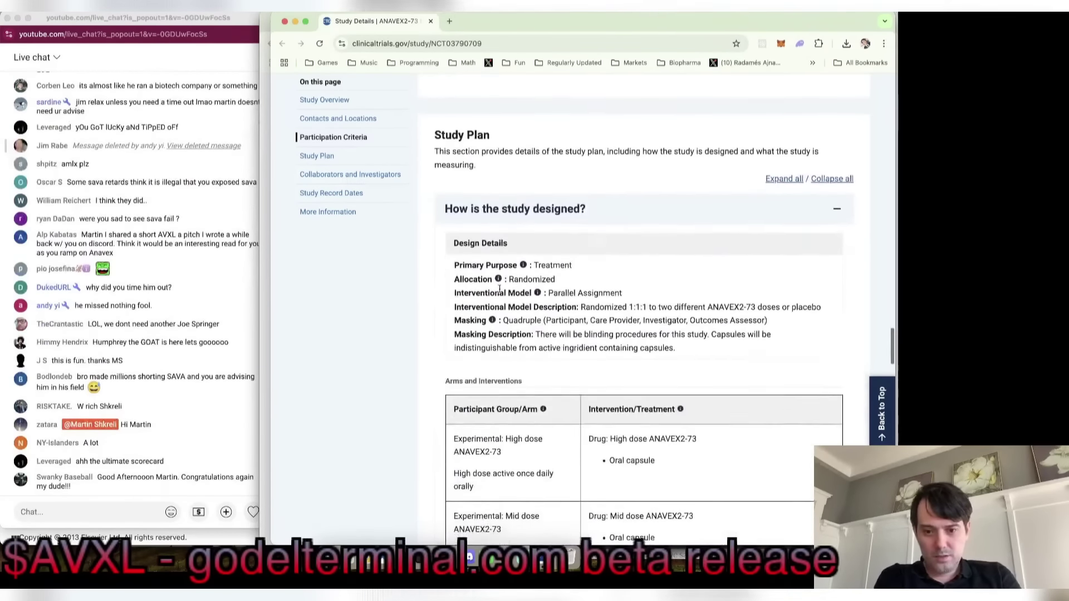
scroll(500, 292, "down", 1)
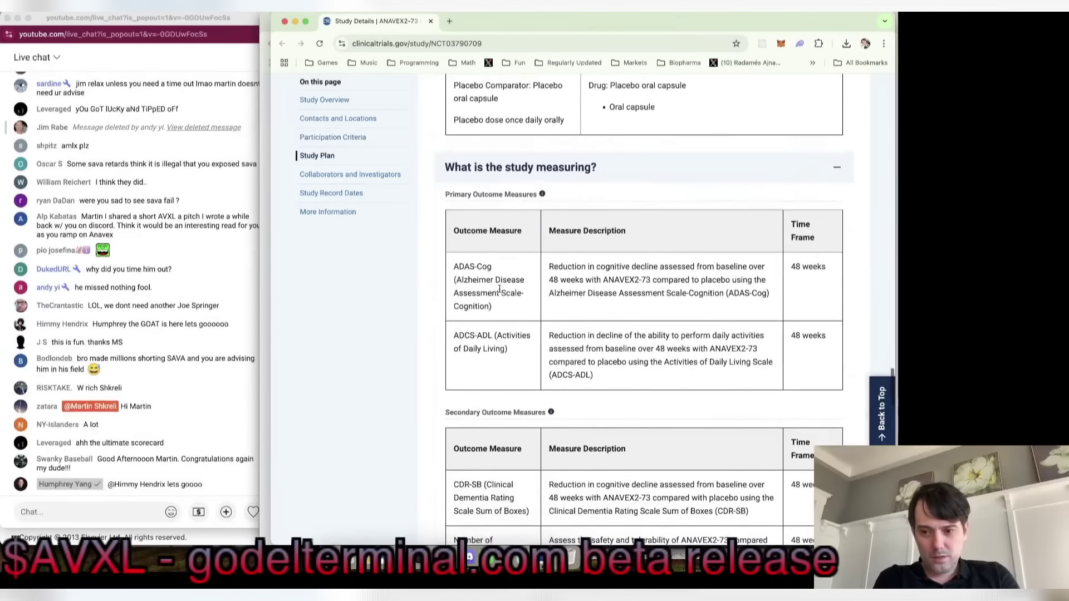
scroll(499, 288, "down", 3)
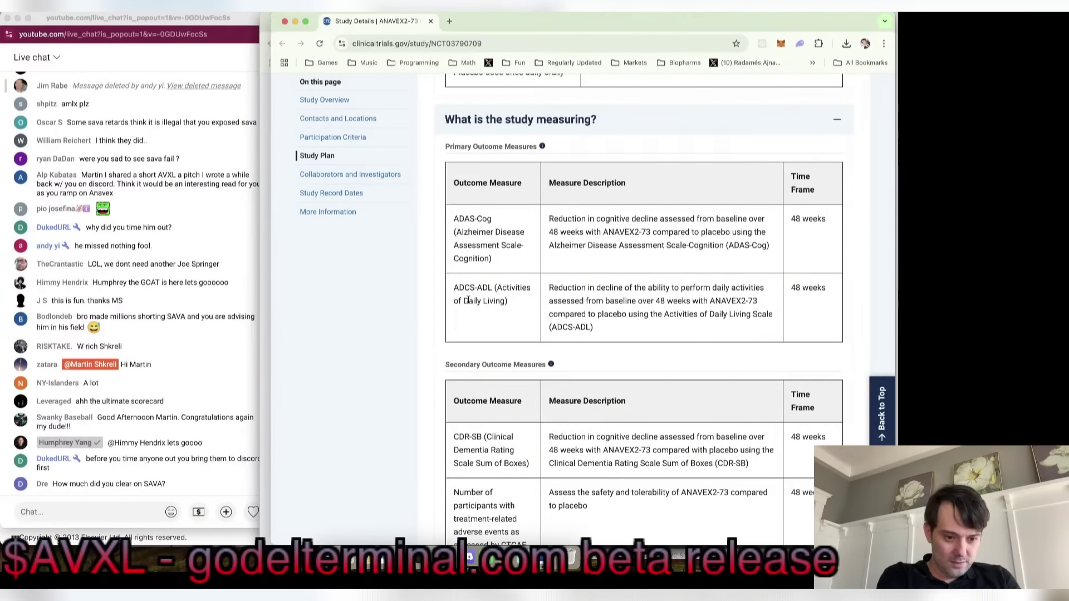
key("super+w")
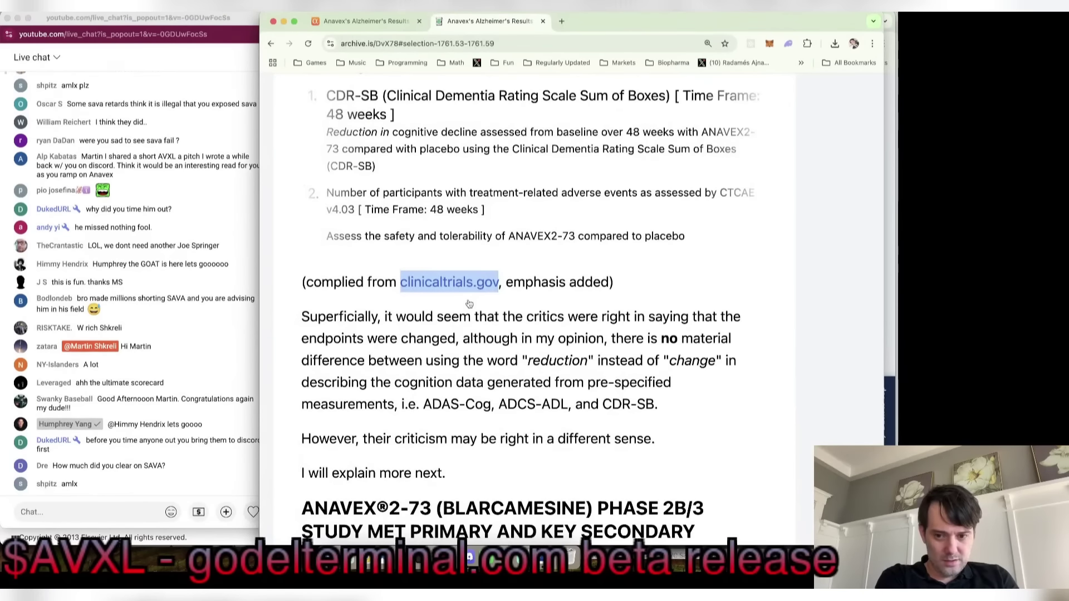
- Read the archived article's critique of the press release's endpoint results, including odds ratios, ADAS-Cog and CDR-SB differences, and missing ADCS-ADL data
scroll(469, 304, "down", 3)
scroll(469, 303, "down", 3)
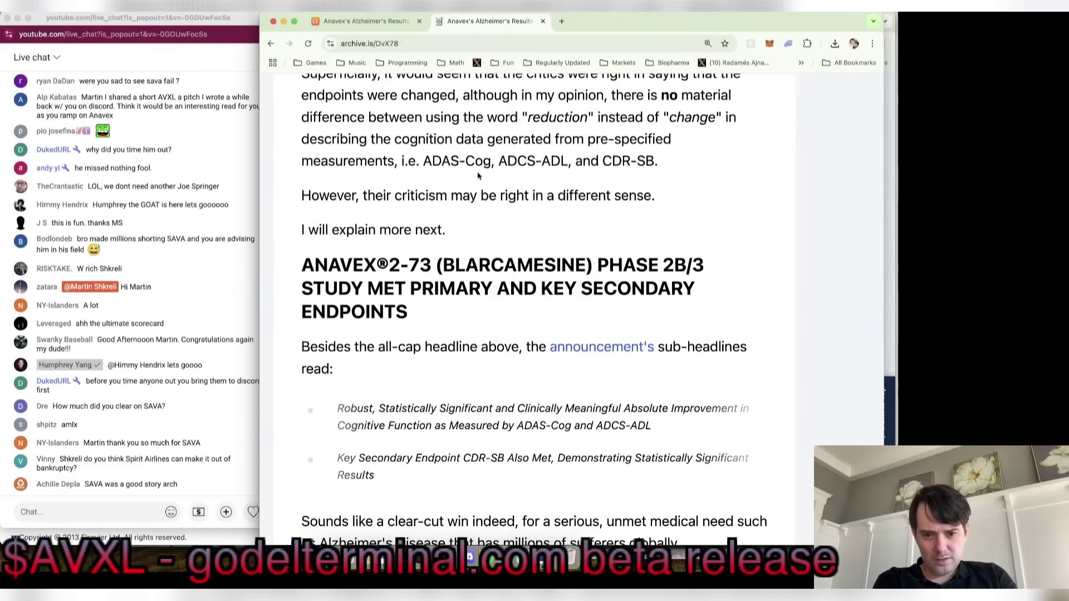
scroll(478, 176, "down", 5)
scroll(478, 176, "down", 7)
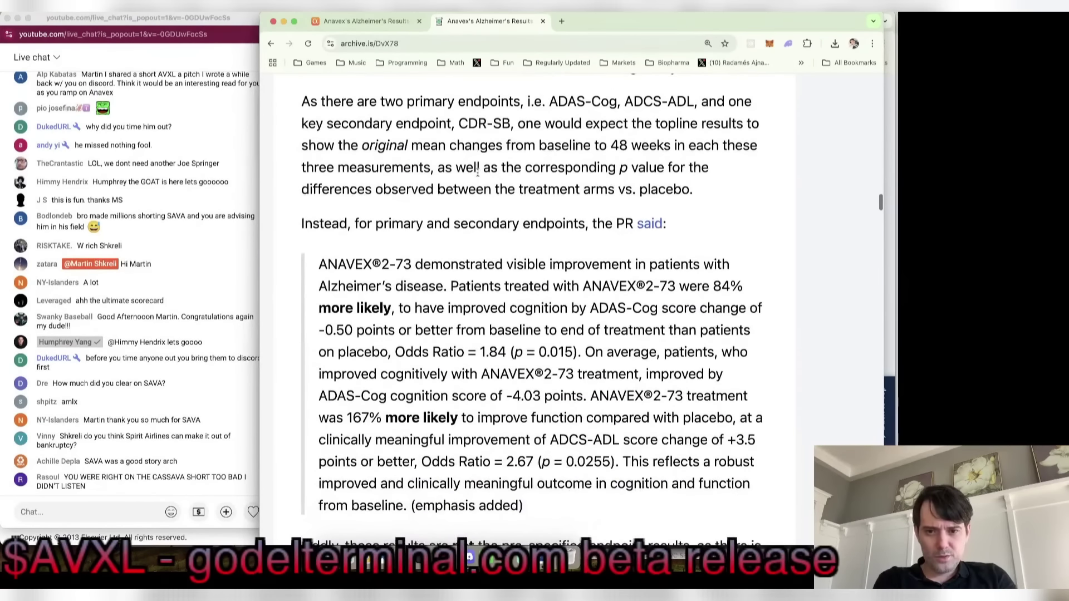
scroll(479, 170, "down", 2)
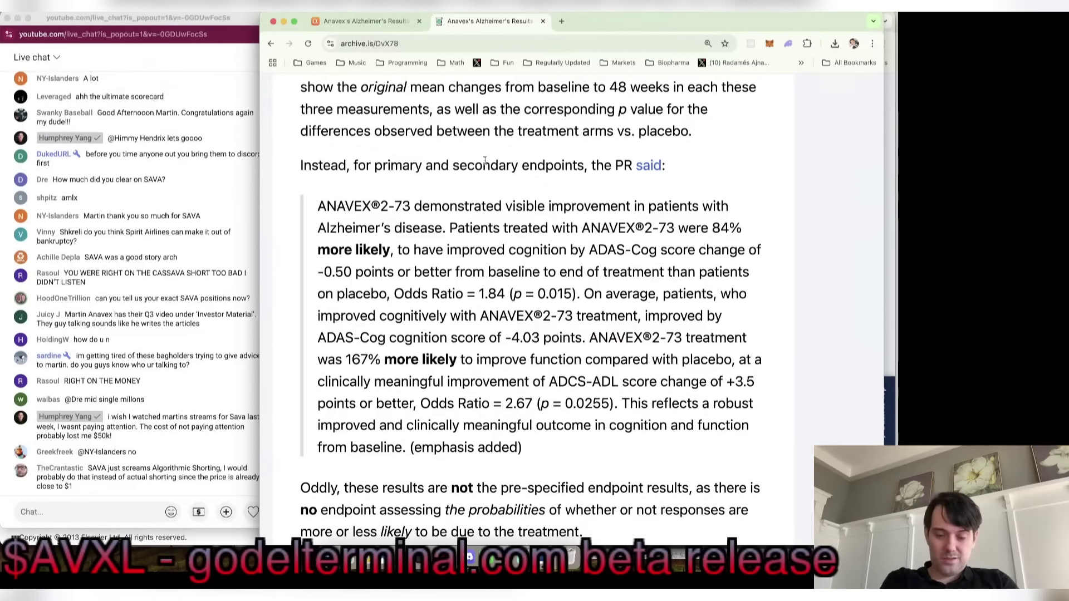
scroll(485, 161, "down", 1)
scroll(485, 160, "down", 7)
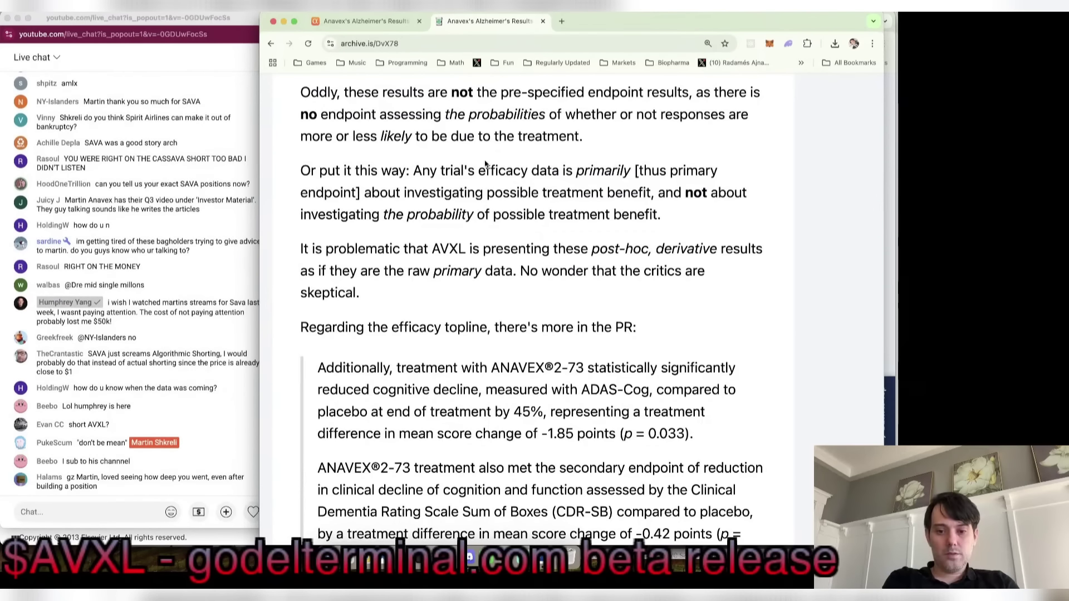
scroll(486, 164, "down", 4)
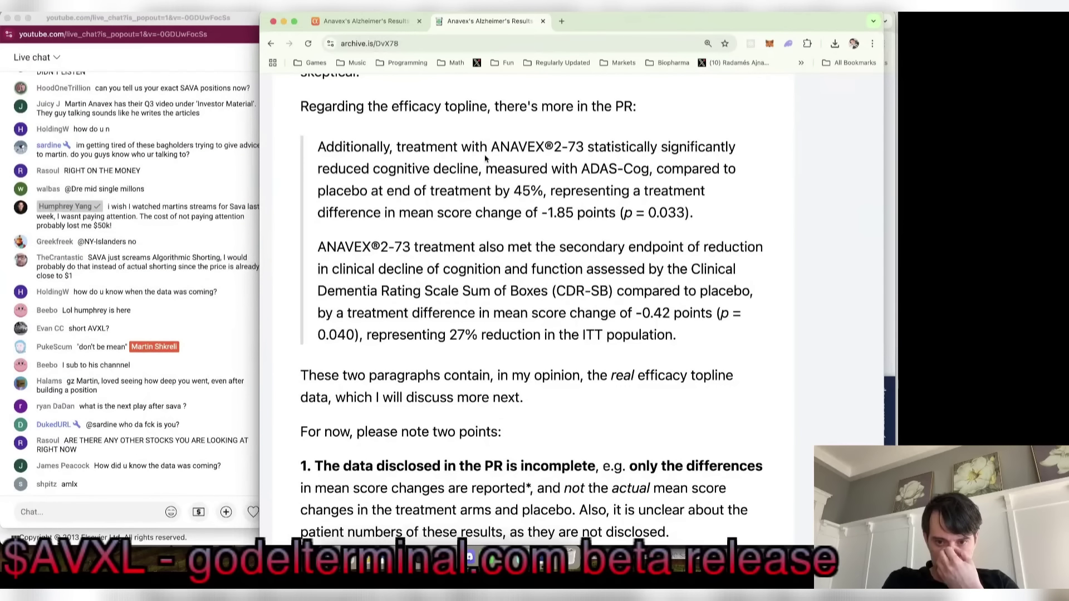
scroll(485, 159, "down", 5)
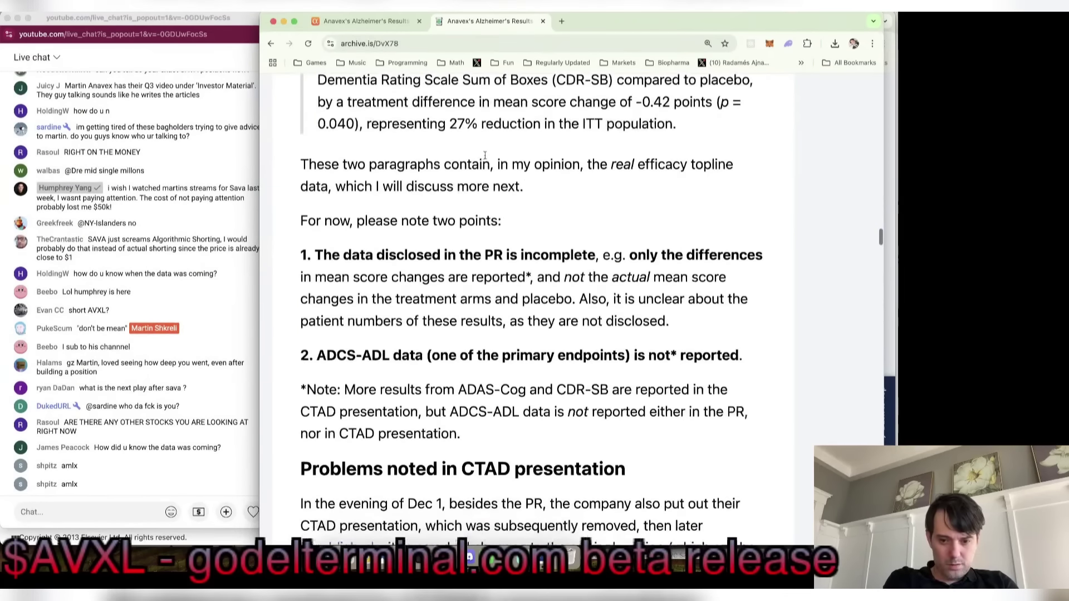
- Read the archived article's note on unreported ADCS-ADL data and its section on problems in the CTAD presentation, including altered baseline values
scroll(485, 156, "down", 3)
scroll(486, 158, "down", 1)
scroll(488, 160, "up", 1)
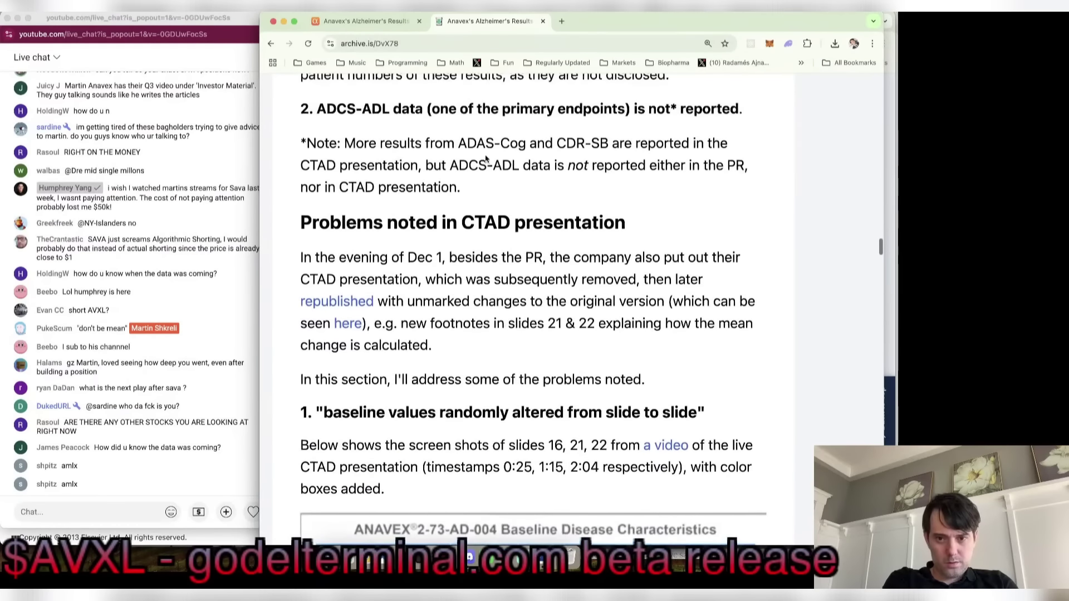
scroll(487, 158, "down", 1)
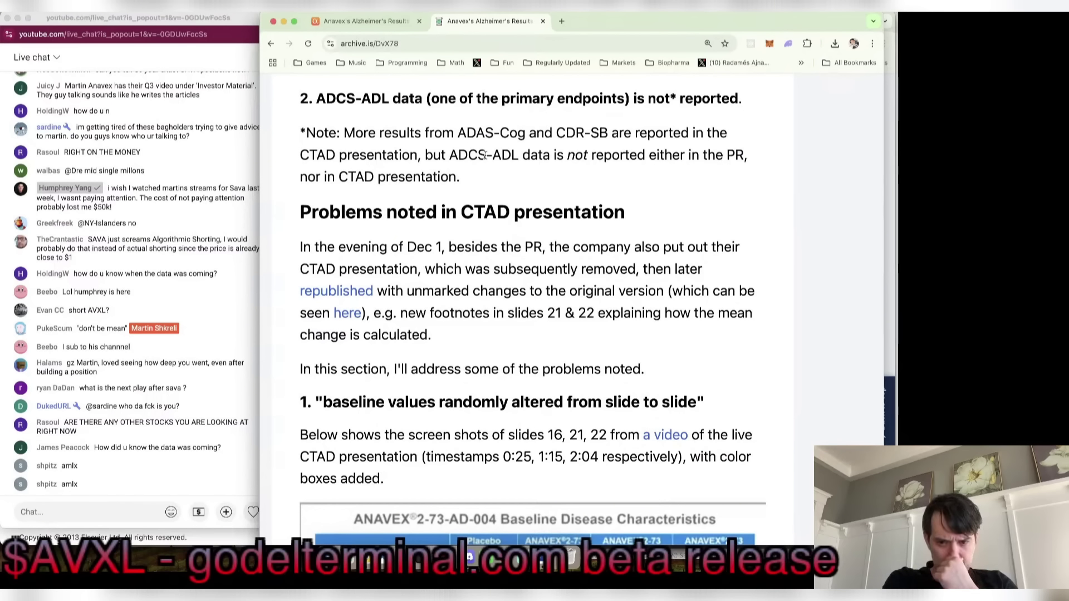
scroll(485, 155, "down", 3)
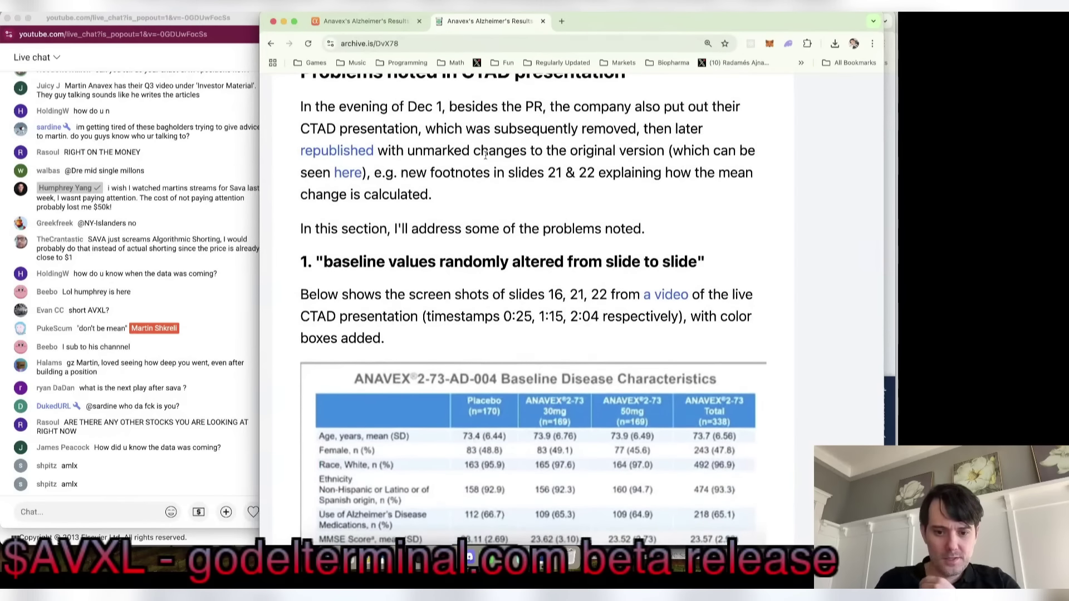
- Open the article's linked YouTube video "2022-12-01_19-46-18" in a separate window, adjust its volume and watch it full screen
right_click(351, 179)
left_click(368, 196)
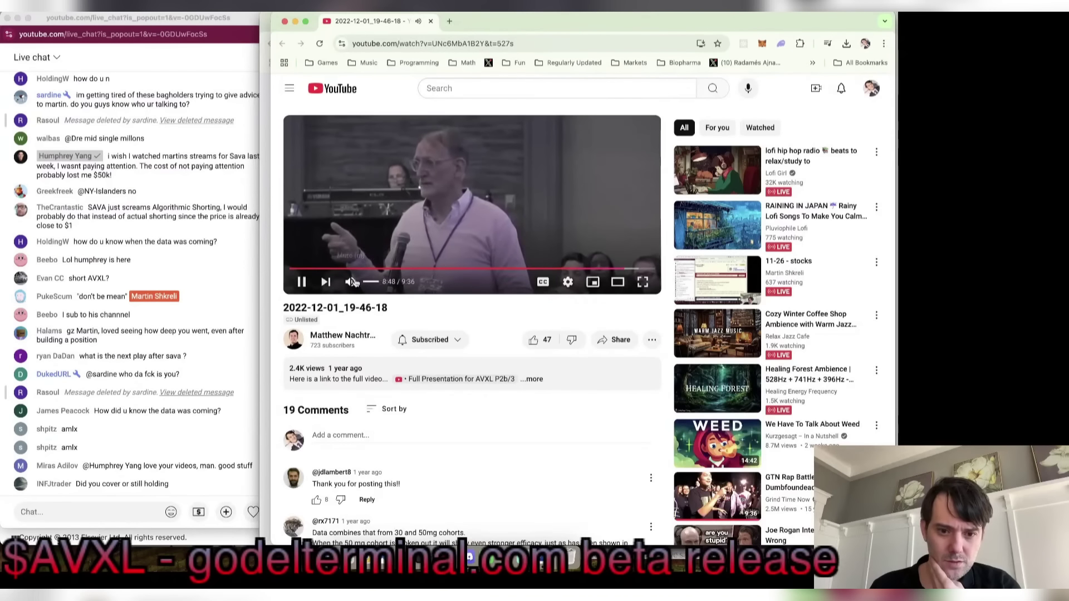
left_click(377, 282)
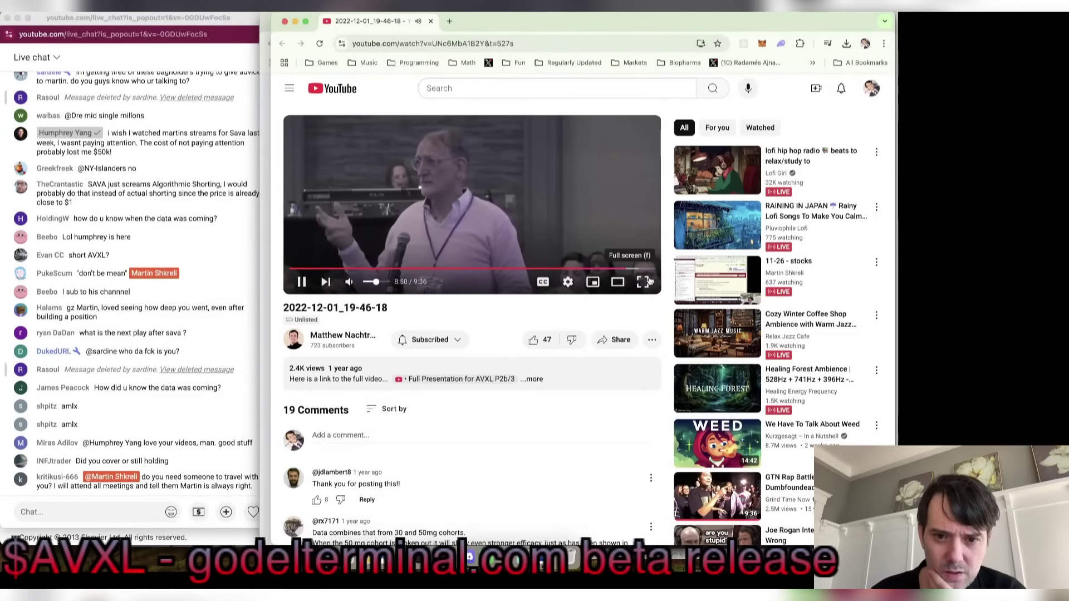
left_click(371, 284)
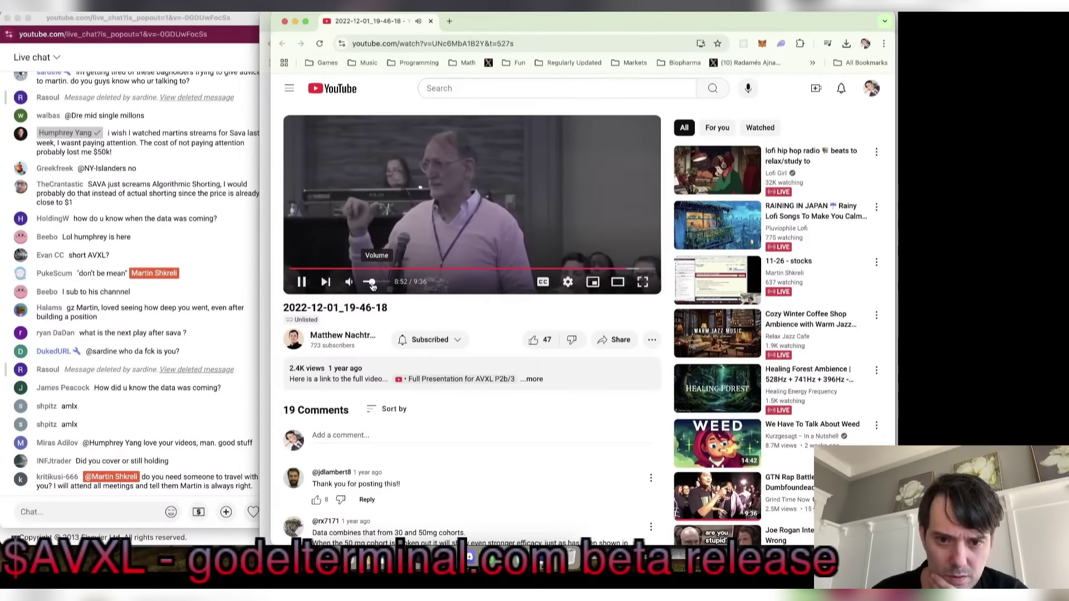
left_click(643, 282)
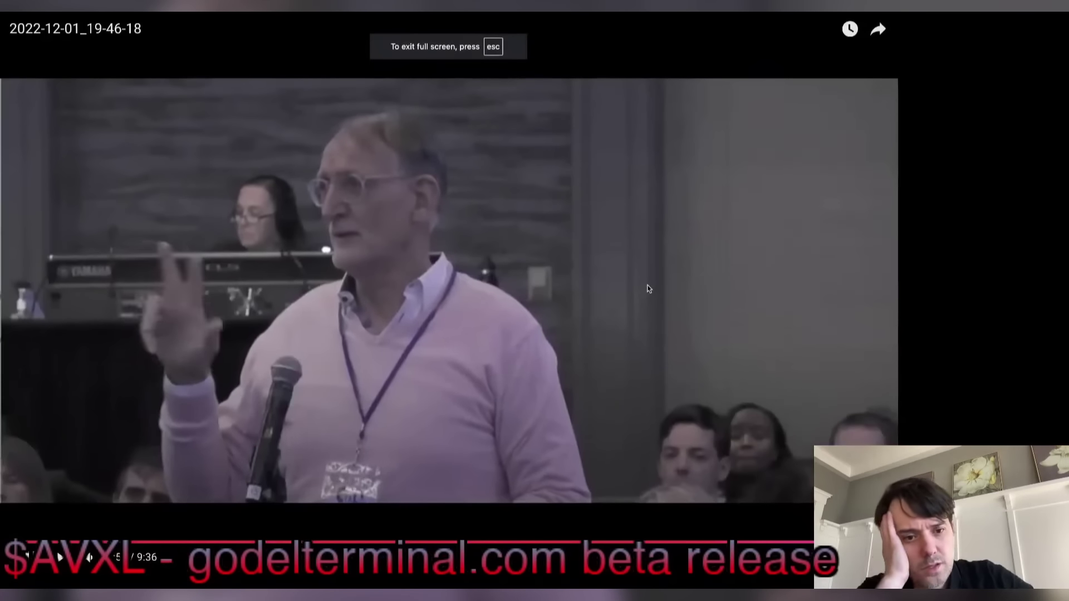